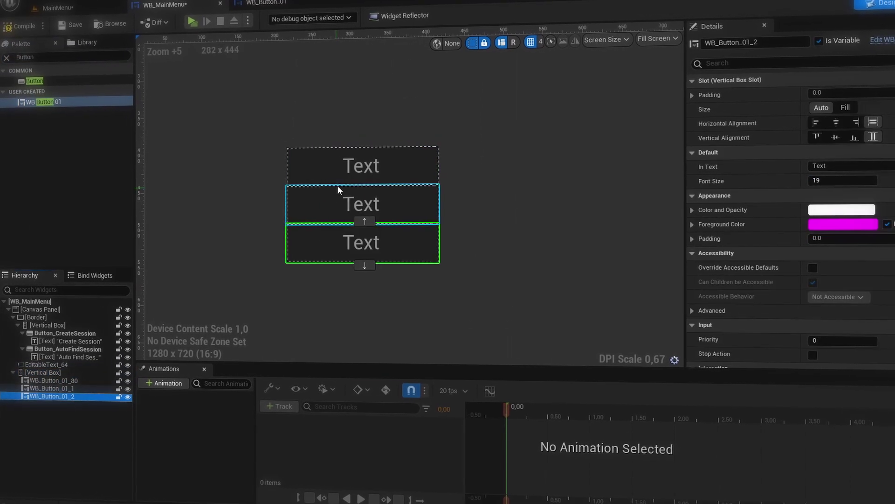
# Set the In Text of the top, middle and bottom WB_Button_01 instances to Nice, Shadow and is nice
pyautogui.click(341, 187)
pyautogui.click(839, 166)
pyautogui.write('Nice')
pyautogui.press('Return')
pyautogui.click(362, 203)
pyautogui.click(839, 168)
pyautogui.write('Shadow')
pyautogui.press('Return')
pyautogui.click(379, 242)
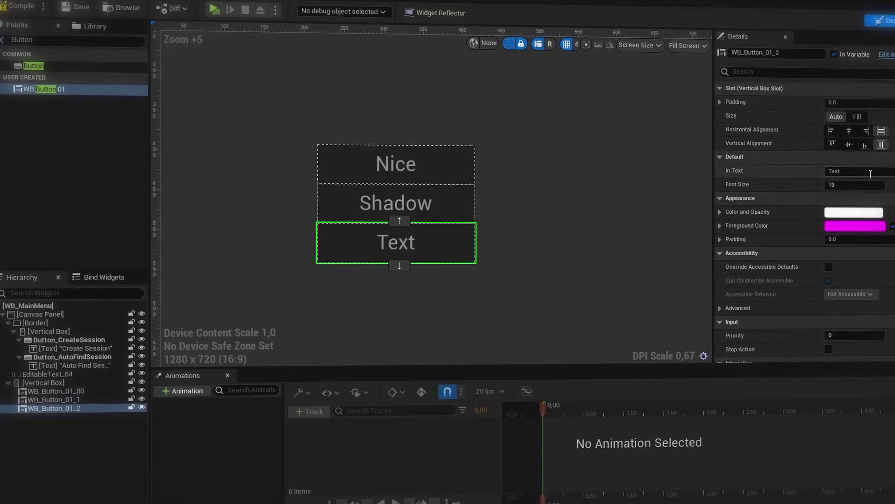
pyautogui.click(870, 174)
pyautogui.write('is nice')
pyautogui.press('Return')
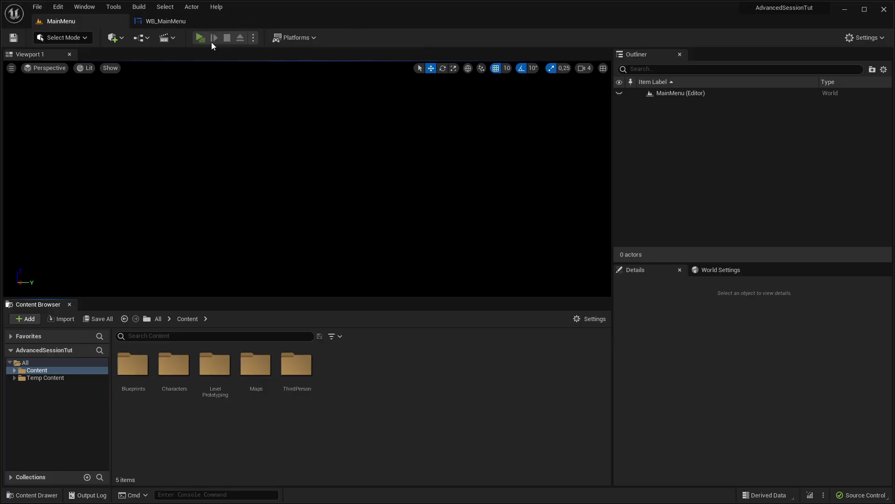
pyautogui.click(200, 37)
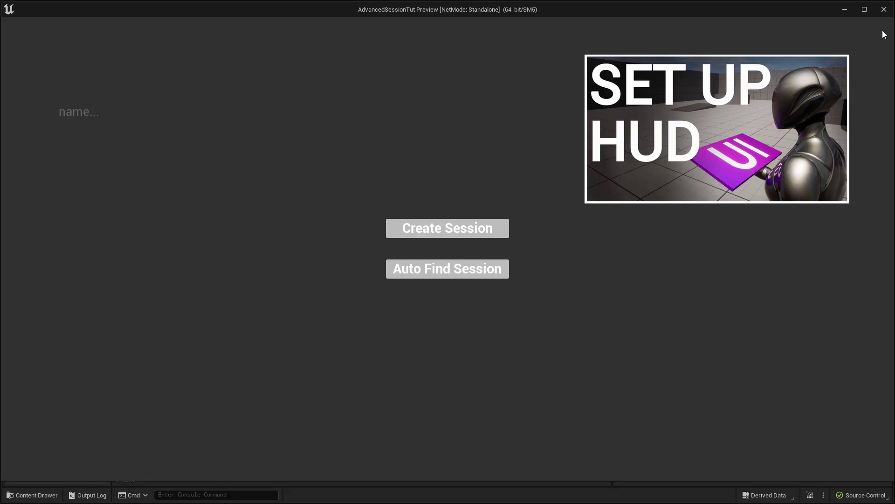
pyautogui.click(883, 9)
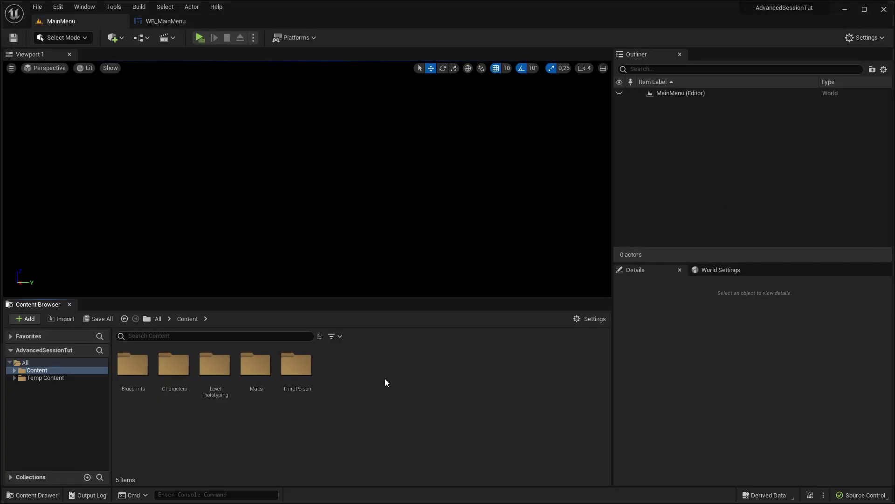
# Create a Widget Blueprint with User Widget parent in Content, named WB_Button_01
pyautogui.rightClick(354, 371)
pyautogui.moveTo(371, 362)
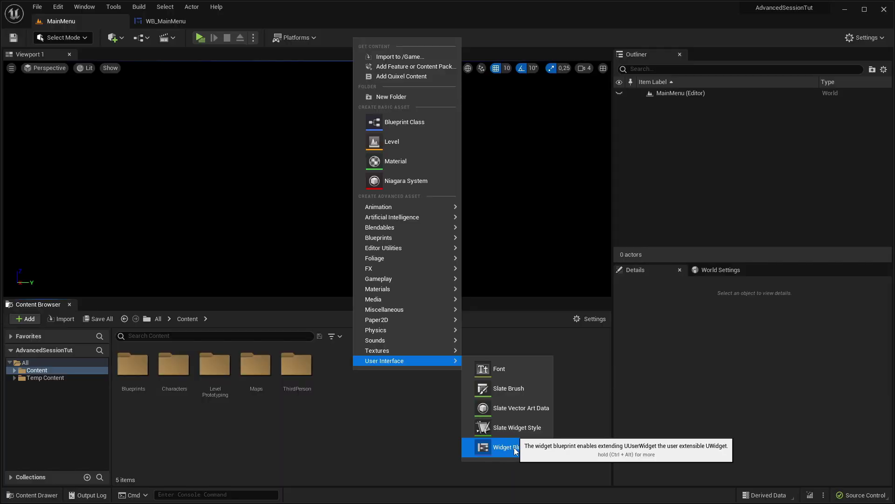
pyautogui.click(494, 447)
pyautogui.click(369, 152)
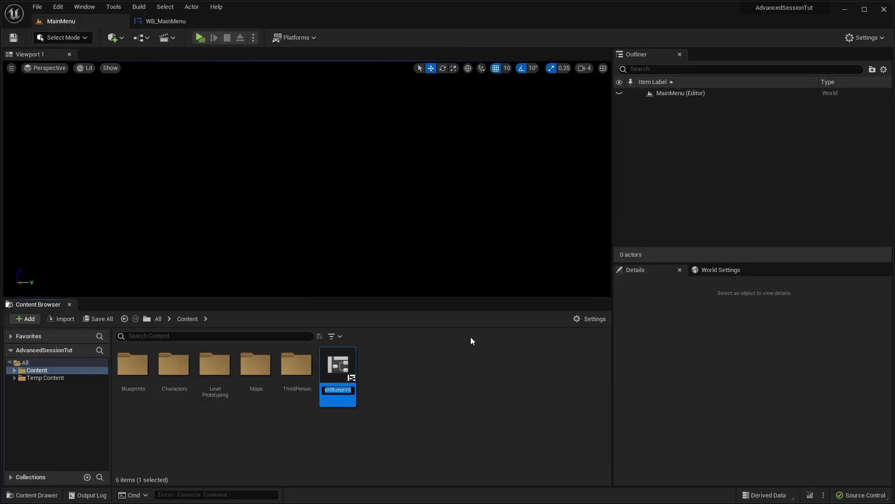
pyautogui.write('WB')
pyautogui.write('_C')
pyautogui.write('Button_01')
pyautogui.press('Return')
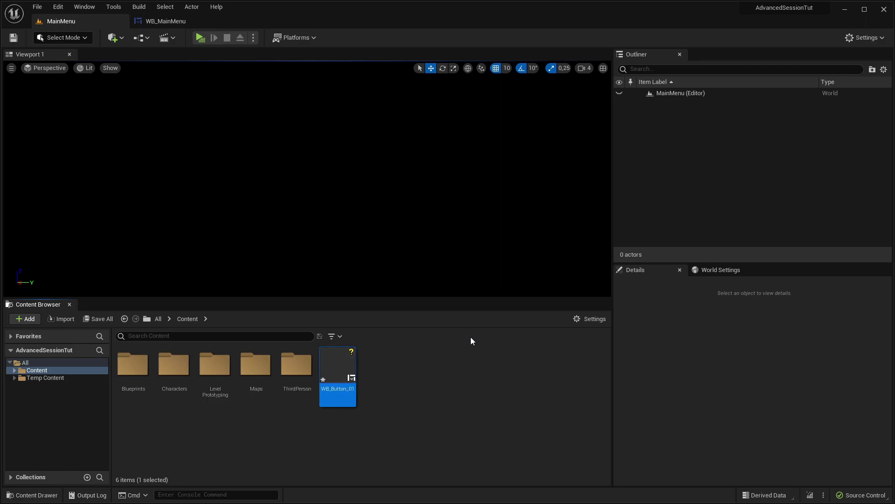
# Open WB_Button_01 and add a Size Box from the palette as its root
pyautogui.doubleClick(346, 367)
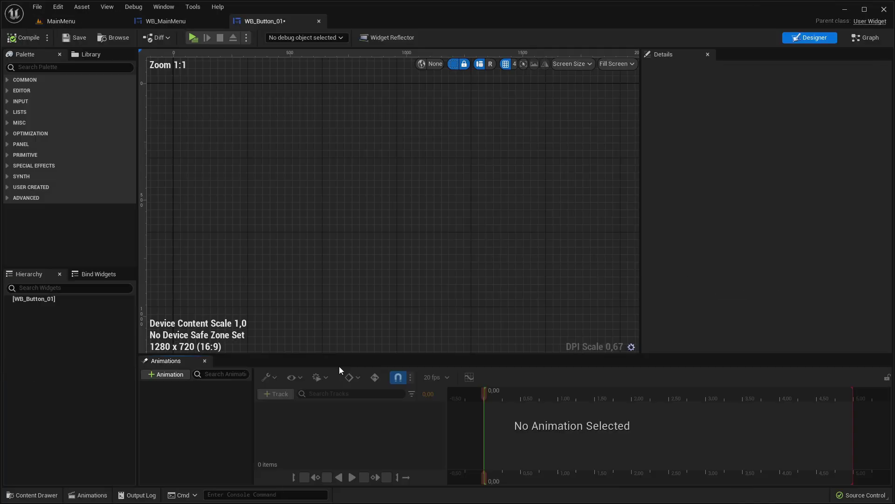
pyautogui.scroll(6, 355, 204)
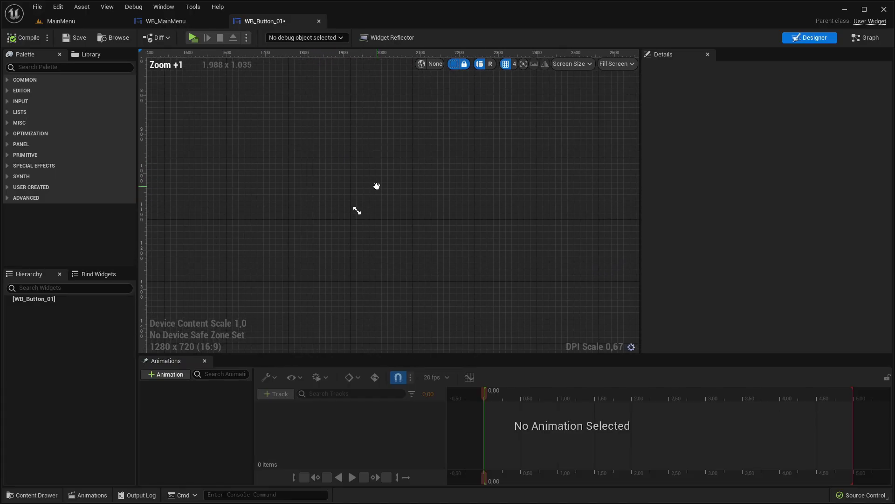
pyautogui.click(186, 21)
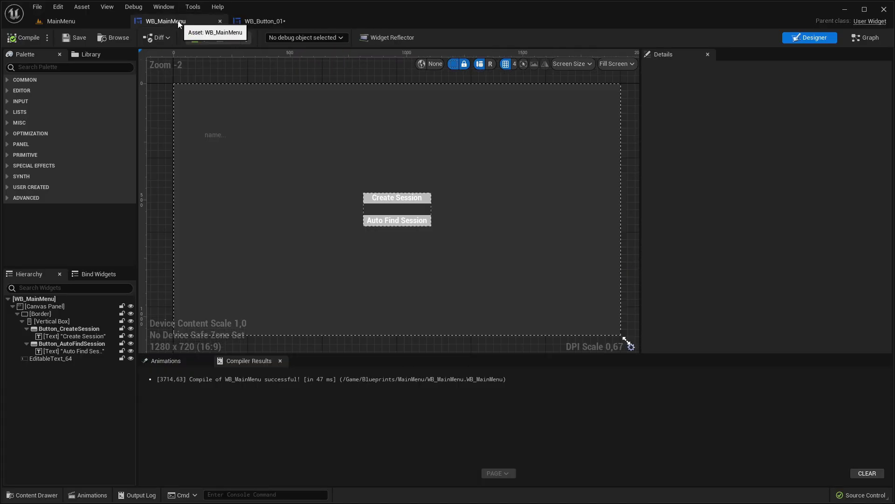
pyautogui.click(287, 22)
pyautogui.scroll(5, 325, 221)
pyautogui.click(45, 67)
pyautogui.write('siz')
pyautogui.moveTo(51, 90); pyautogui.dragTo(54, 303)
pyautogui.scroll(-3, 362, 260)
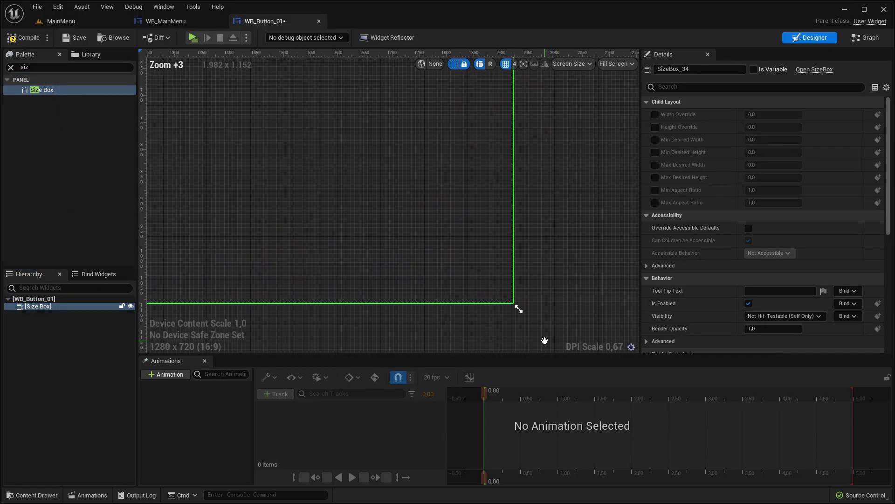
pyautogui.scroll(-7, 458, 265)
# Preview at Desired size and override the Size Box width to 200 and height to 50
pyautogui.click(616, 64)
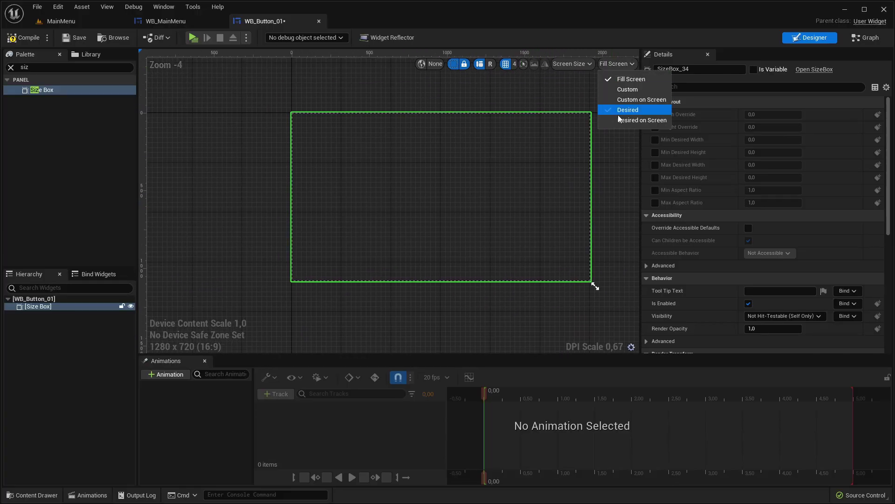
pyautogui.click(635, 109)
pyautogui.scroll(2, 312, 113)
pyautogui.scroll(9, 452, 225)
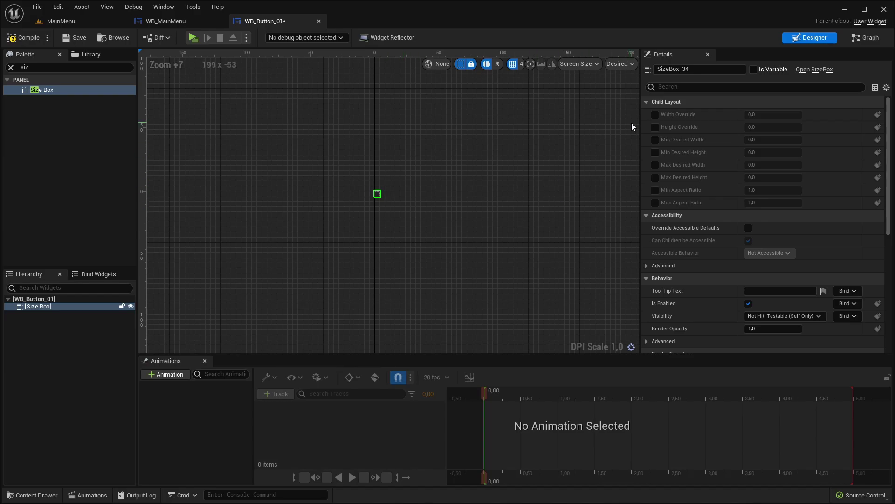
pyautogui.click(655, 114)
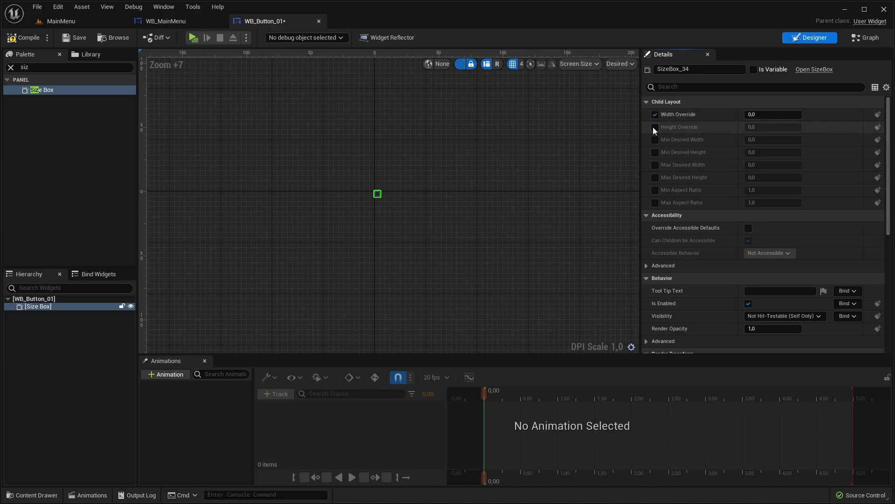
pyautogui.click(655, 127)
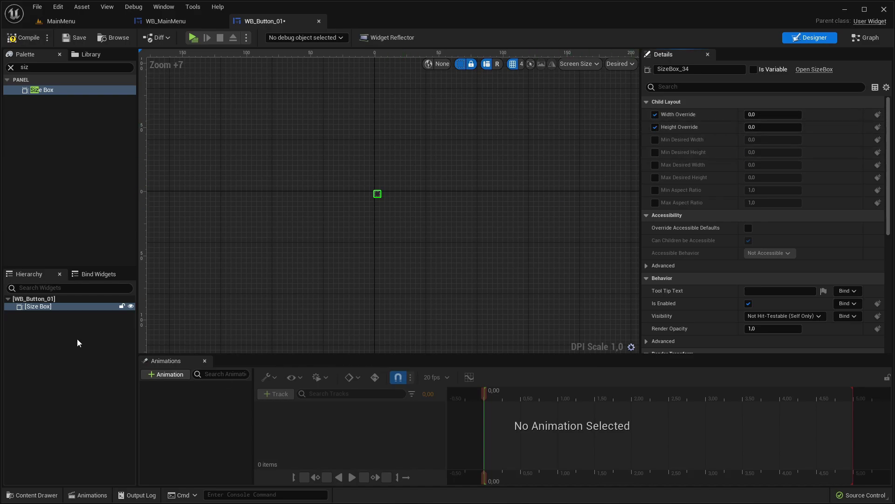
pyautogui.click(772, 114)
pyautogui.write('200')
pyautogui.press('Tab')
pyautogui.write('50')
pyautogui.press('Return')
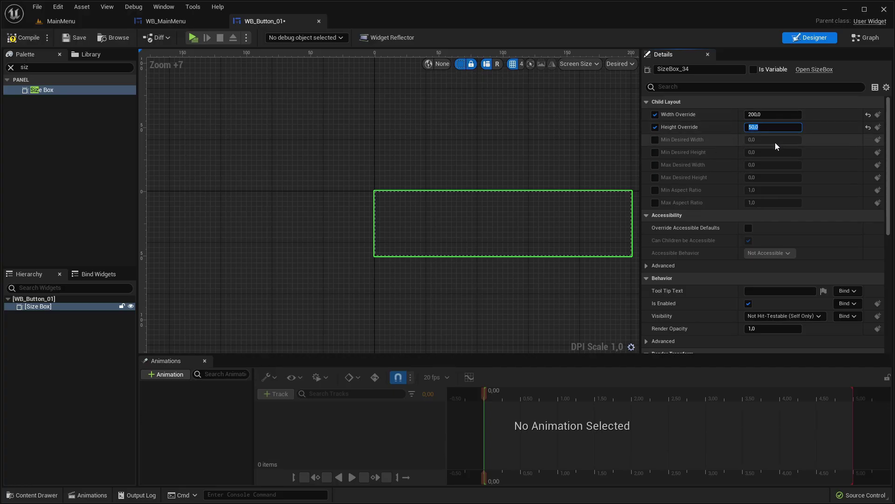
# Frame the box in the canvas, then compile and save WB_Button_01
pyautogui.moveTo(637, 235); pyautogui.dragTo(528, 232, button='right')
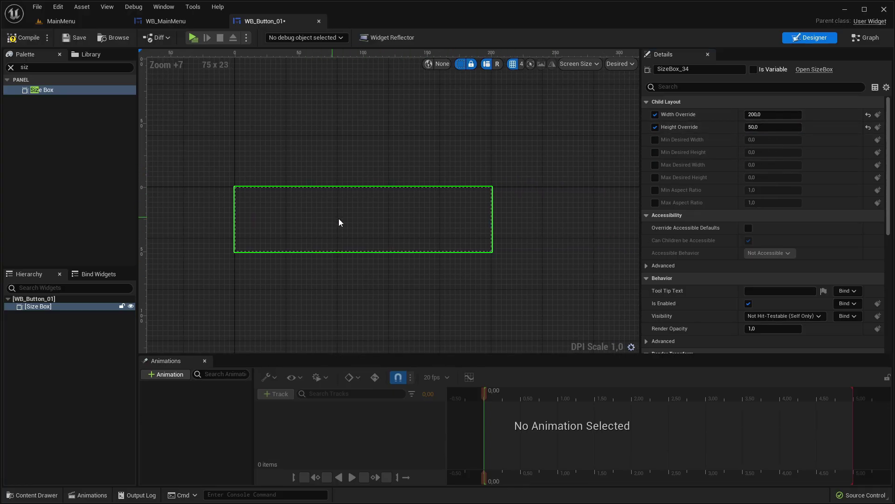
pyautogui.moveTo(348, 225); pyautogui.dragTo(335, 200, button='right')
pyautogui.click(19, 40)
pyautogui.click(74, 39)
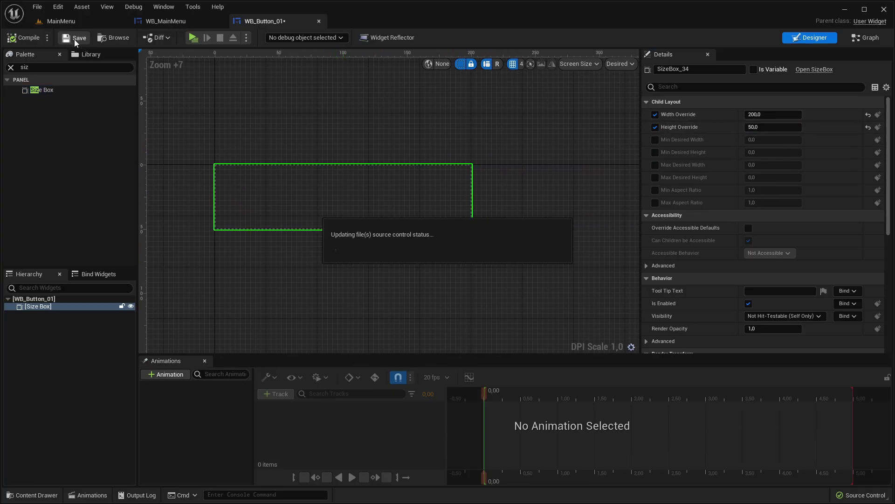
pyautogui.moveTo(402, 218)
pyautogui.mouseDown(button='right')
pyautogui.moveTo(406, 199)
pyautogui.moveTo(390, 216)
pyautogui.moveTo(404, 219)
pyautogui.mouseUp(button='right')
# Nest a Button in the Size Box and a Text Block inside the Button
pyautogui.click(35, 66)
pyautogui.write('bu')
pyautogui.moveTo(53, 88); pyautogui.dragTo(49, 311)
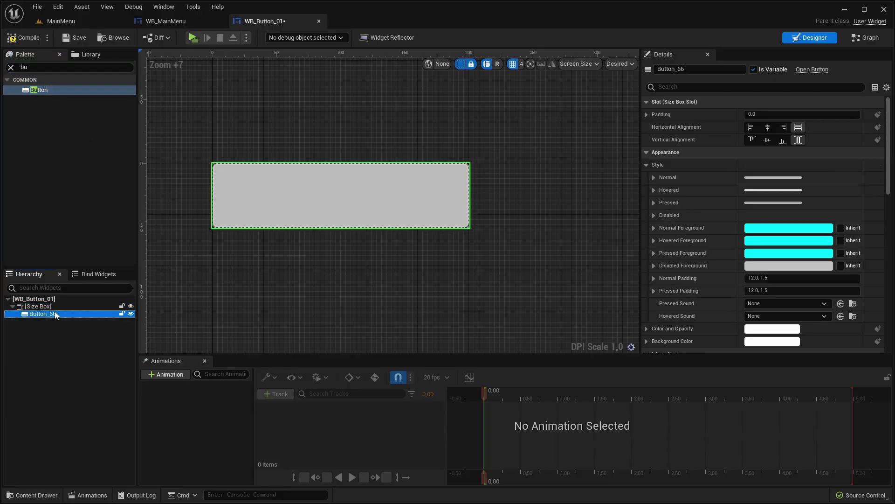
pyautogui.moveTo(174, 210); pyautogui.dragTo(205, 214, button='right')
pyautogui.write('te')
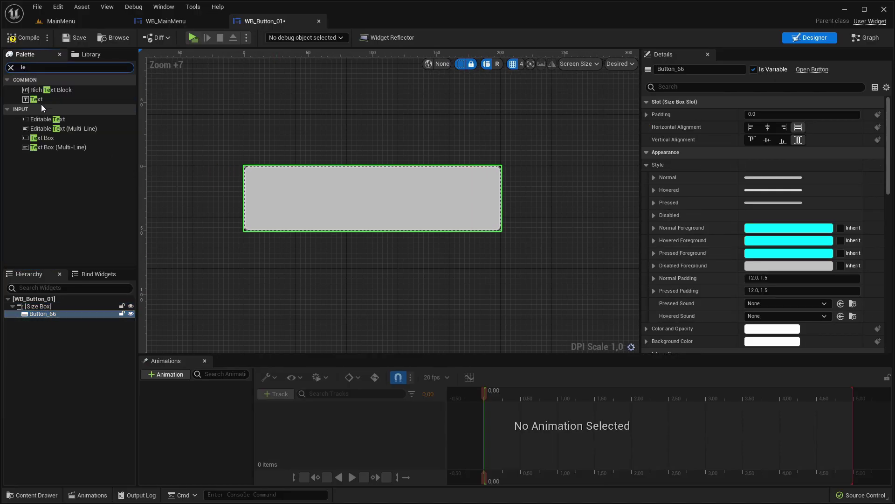
pyautogui.moveTo(44, 99); pyautogui.dragTo(58, 320)
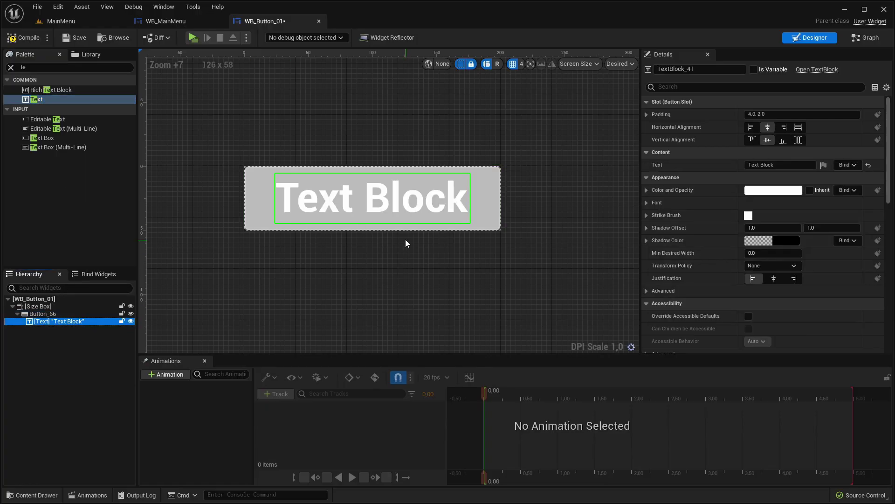
# Compile and save the widget, then select Button_66 to view its properties
pyautogui.click(23, 38)
pyautogui.click(74, 37)
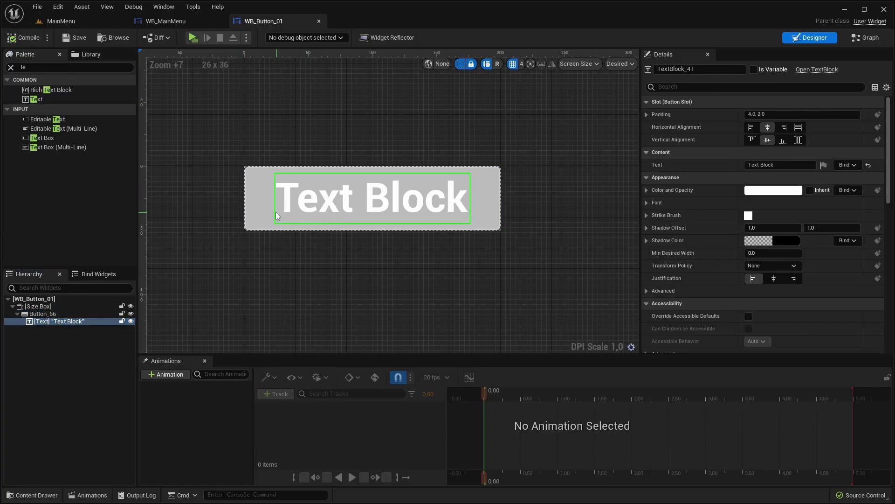
pyautogui.click(37, 314)
pyautogui.scroll(-15, 808, 309)
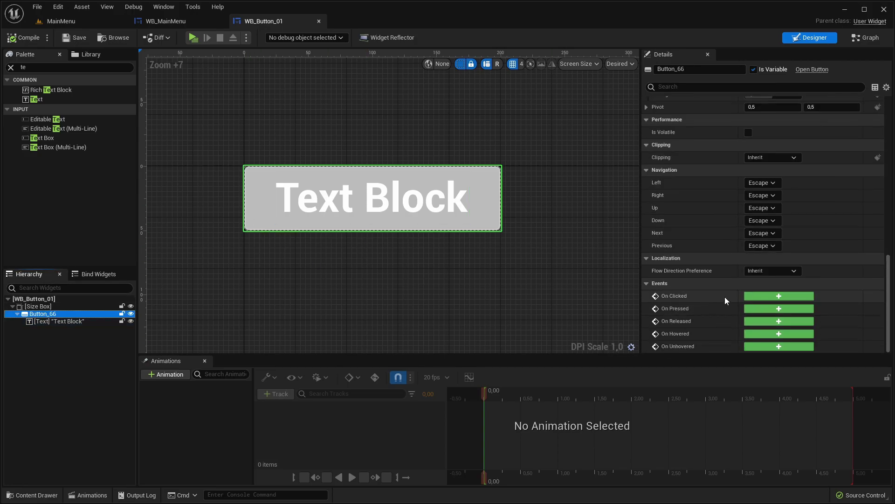
# Add Button_66's On Clicked event and a new OnClickedCustom dispatcher with a Call node
pyautogui.click(771, 298)
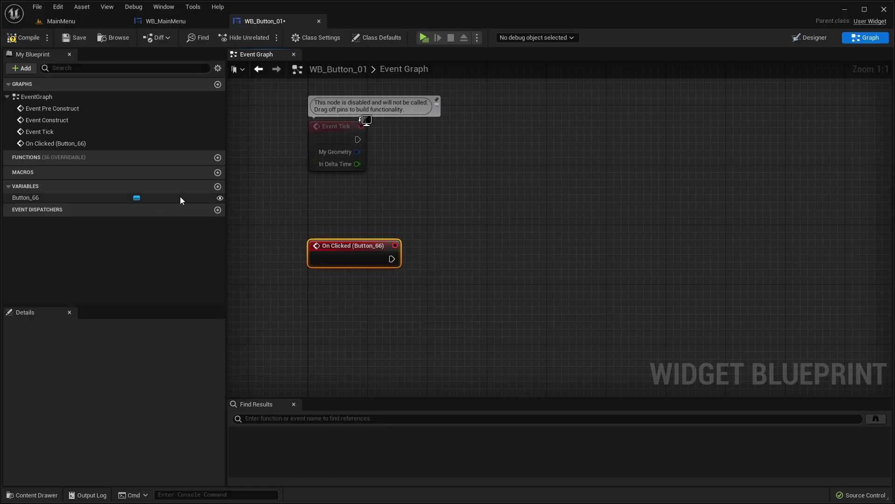
pyautogui.click(217, 210)
pyautogui.write('OnClickedCustom')
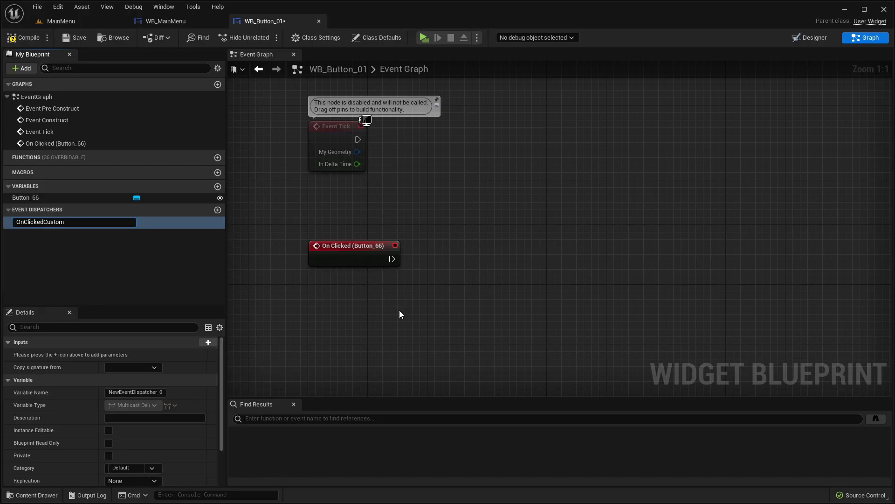
pyautogui.press('Return')
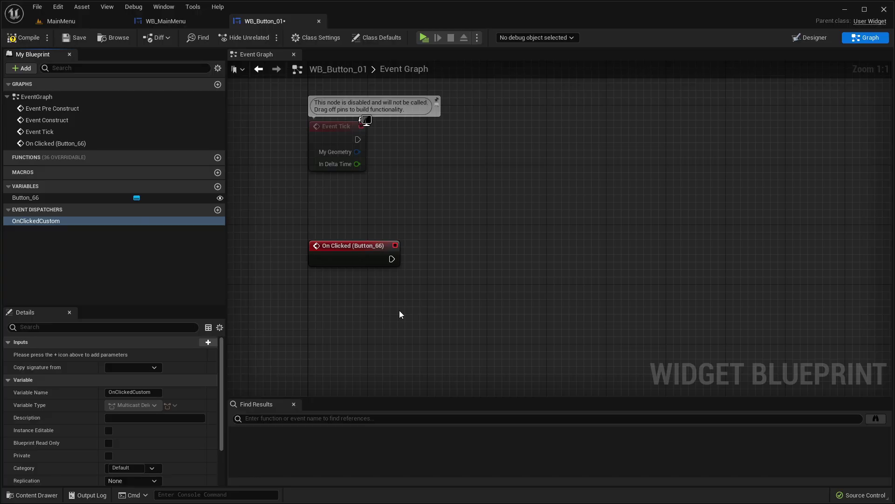
pyautogui.moveTo(46, 221); pyautogui.dragTo(436, 259)
pyautogui.click(442, 264)
# Compile and save WB_Button_01, check the Designer layout, and return to the Event Graph
pyautogui.click(23, 38)
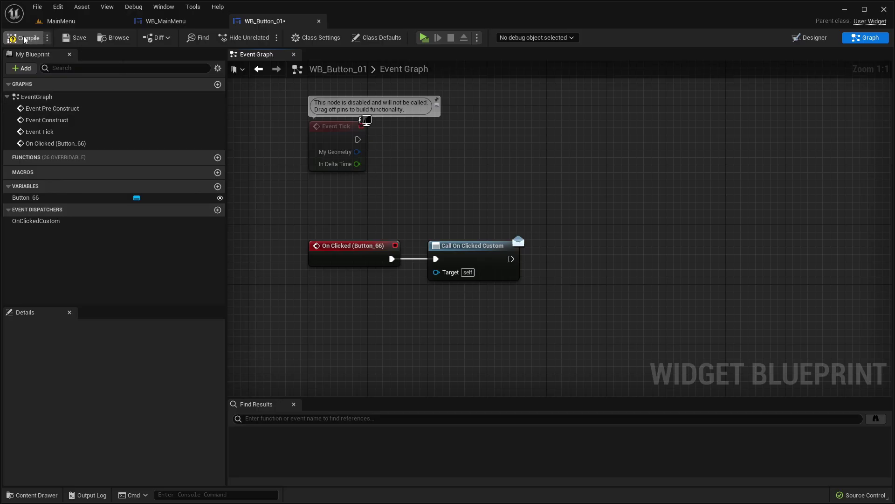
pyautogui.click(75, 37)
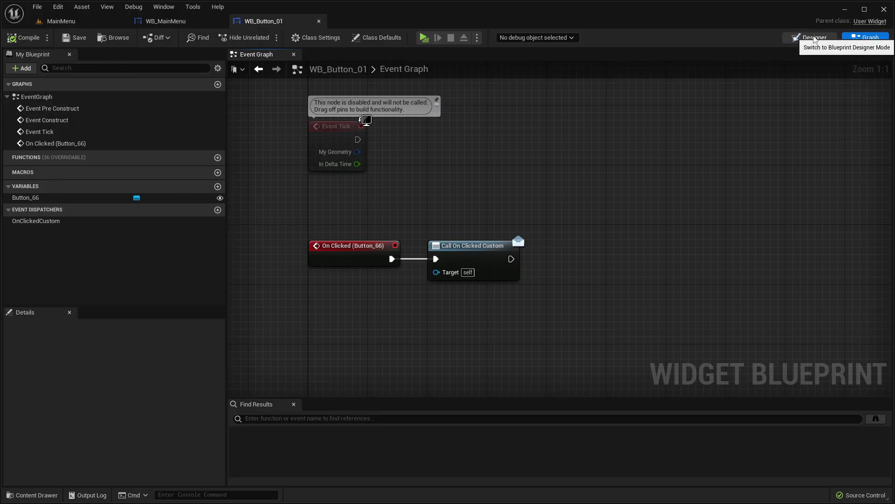
pyautogui.click(812, 37)
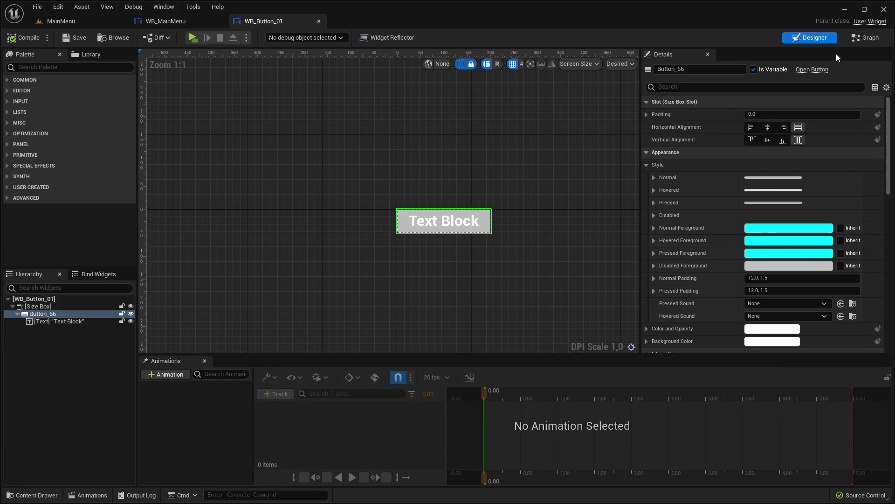
pyautogui.click(865, 38)
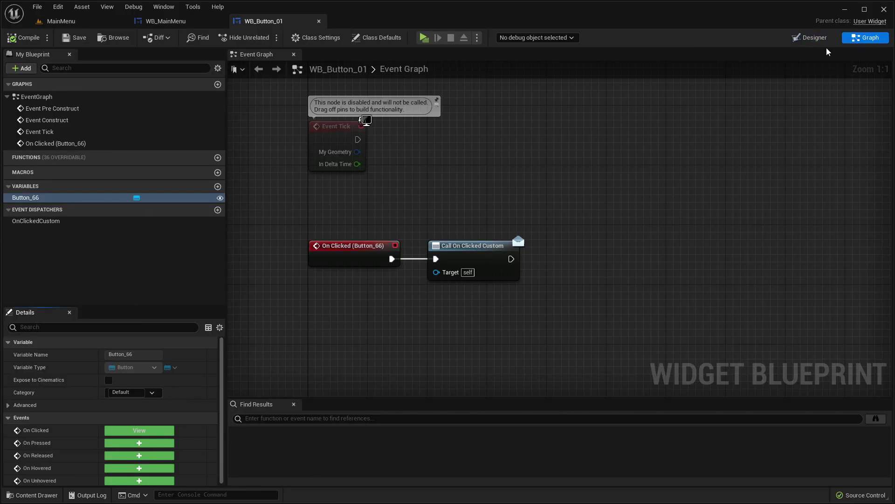
pyautogui.click(810, 38)
pyautogui.scroll(-1, 554, 215)
pyautogui.moveTo(324, 174); pyautogui.dragTo(342, 137, button='right')
pyautogui.click(861, 39)
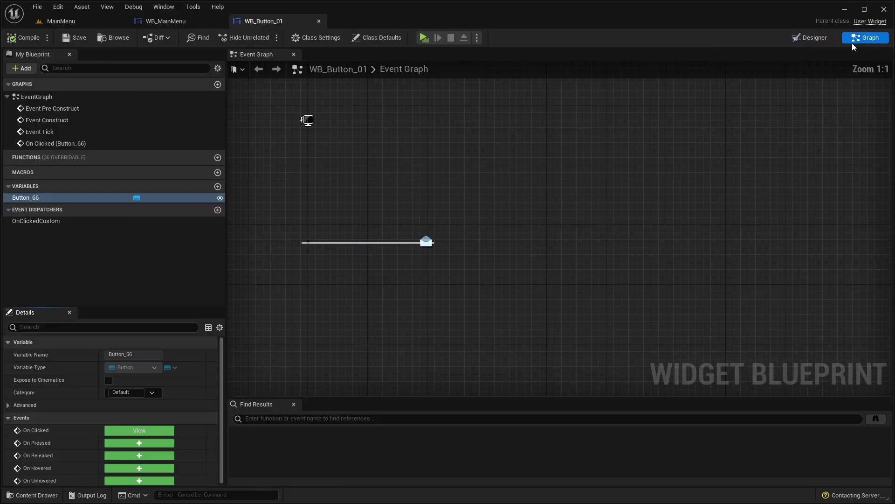
# Review the Call On Clicked Custom node wiring, then go back to the Designer
pyautogui.click(454, 251)
pyautogui.moveTo(414, 207); pyautogui.dragTo(545, 311)
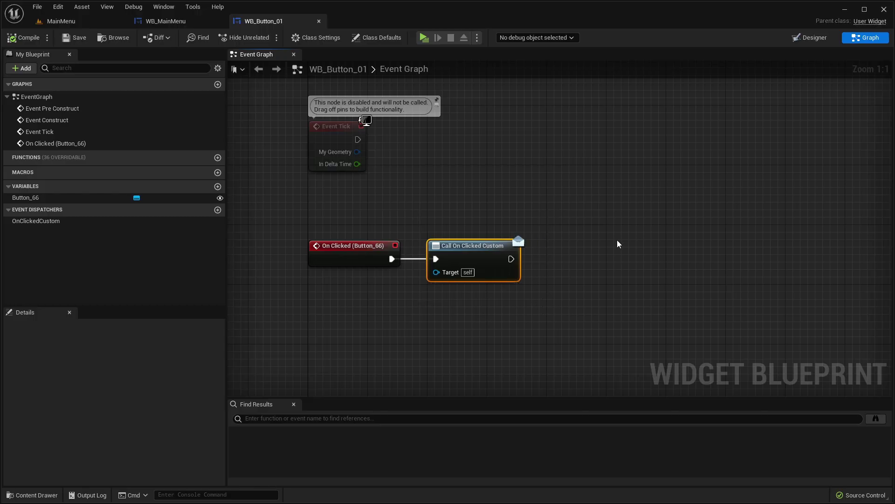
pyautogui.click(604, 243)
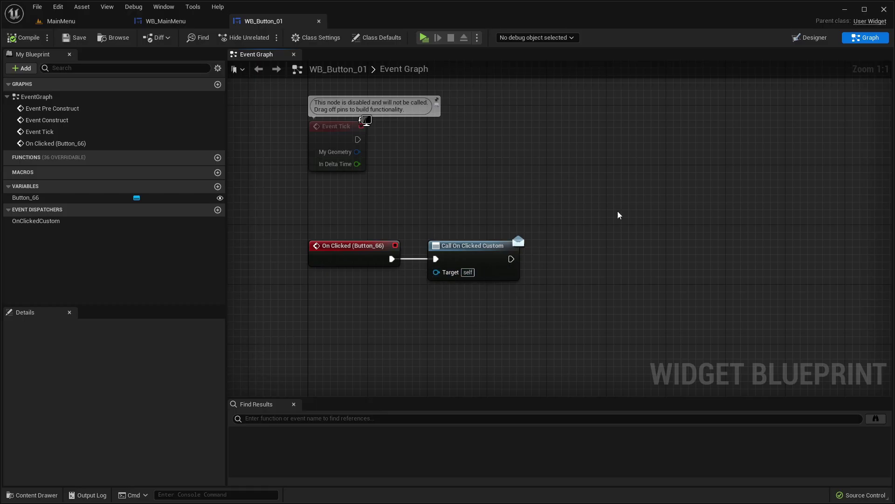
pyautogui.click(813, 37)
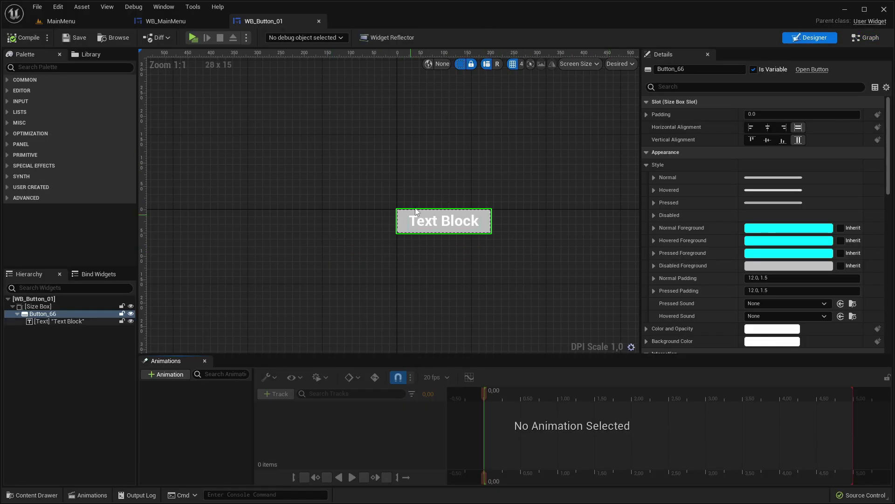
# Run WB_MainMenu in a Standalone game preview and close it with Esc
pyautogui.click(186, 21)
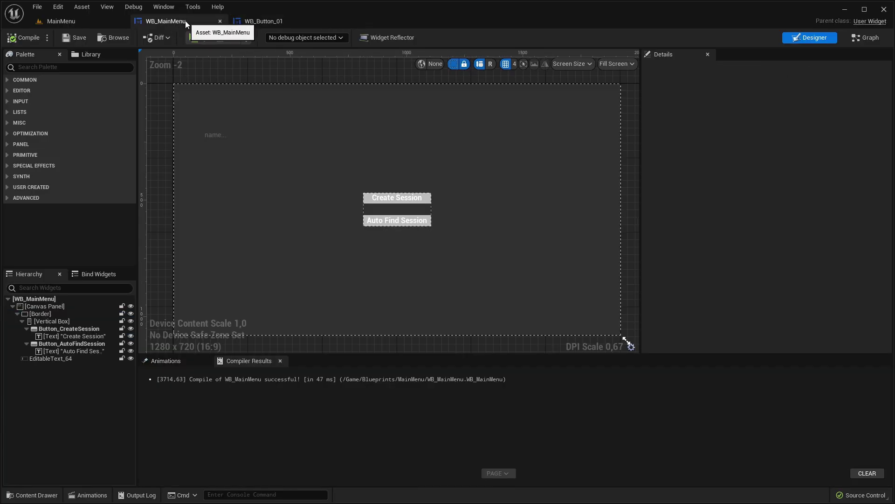
pyautogui.moveTo(367, 178); pyautogui.dragTo(399, 175, button='right')
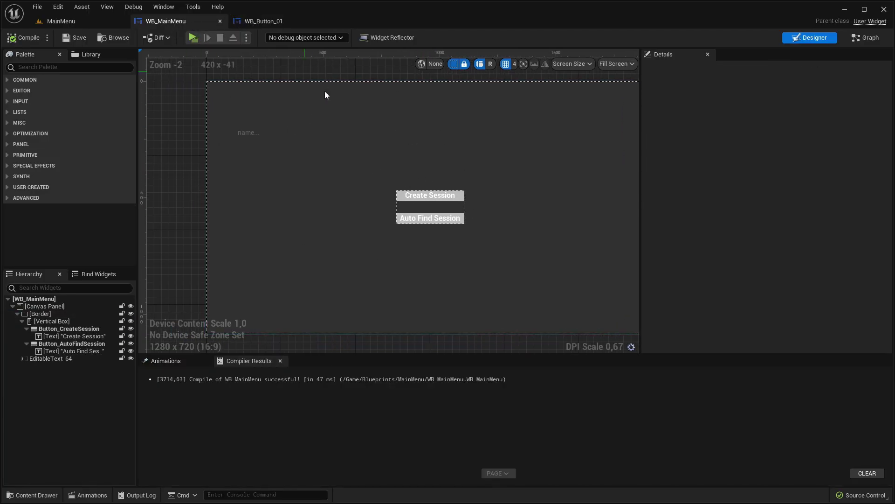
pyautogui.click(194, 38)
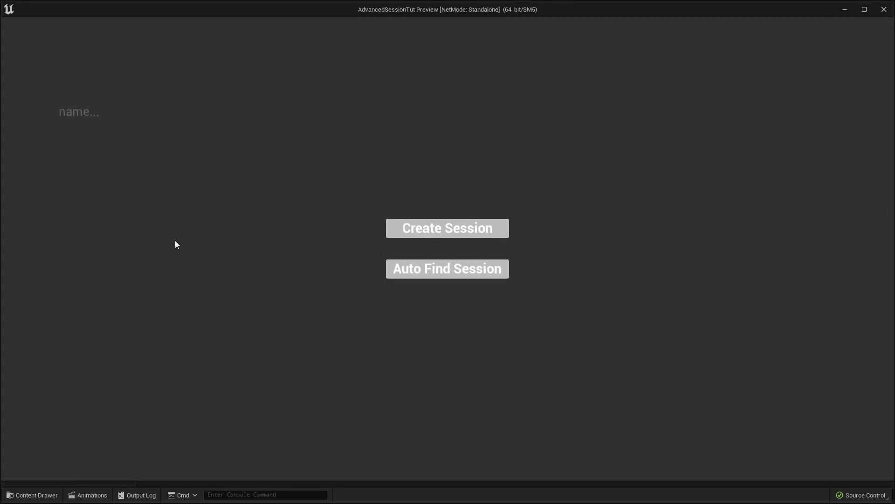
pyautogui.press('Escape')
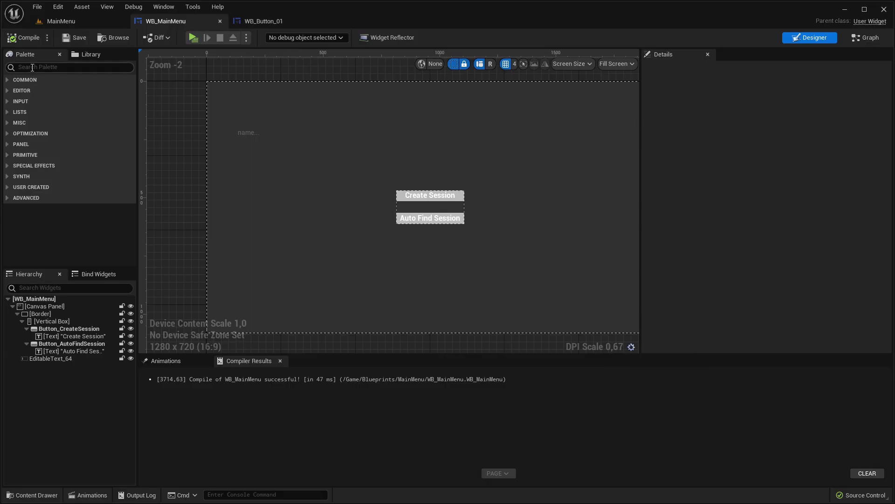
# Place and size a Vertical Box left of the session buttons on the WB_MainMenu canvas
pyautogui.click(32, 67)
pyautogui.write('vert')
pyautogui.moveTo(46, 91); pyautogui.dragTo(52, 365)
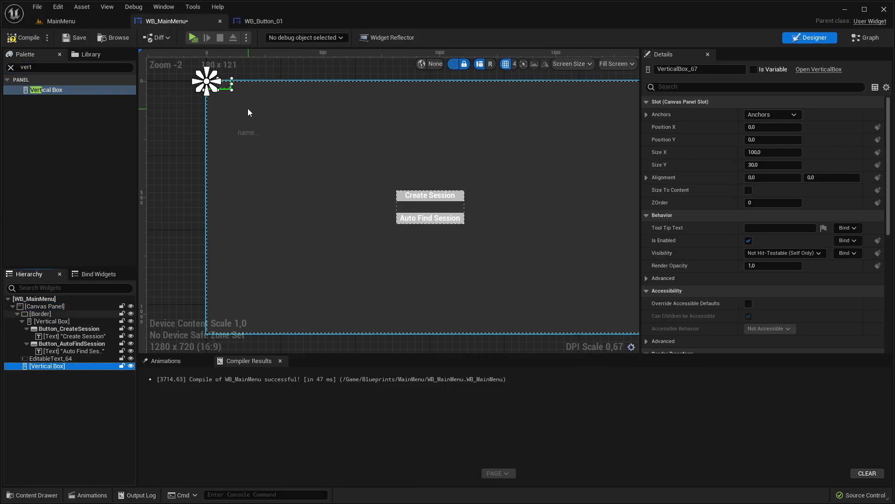
pyautogui.moveTo(231, 91); pyautogui.dragTo(343, 253)
pyautogui.hotkey('ctrl', 'z')
pyautogui.moveTo(206, 81); pyautogui.dragTo(296, 152)
# Add a WB_Button_01 into the Vertical Box and duplicate it to five instances
pyautogui.click(56, 68)
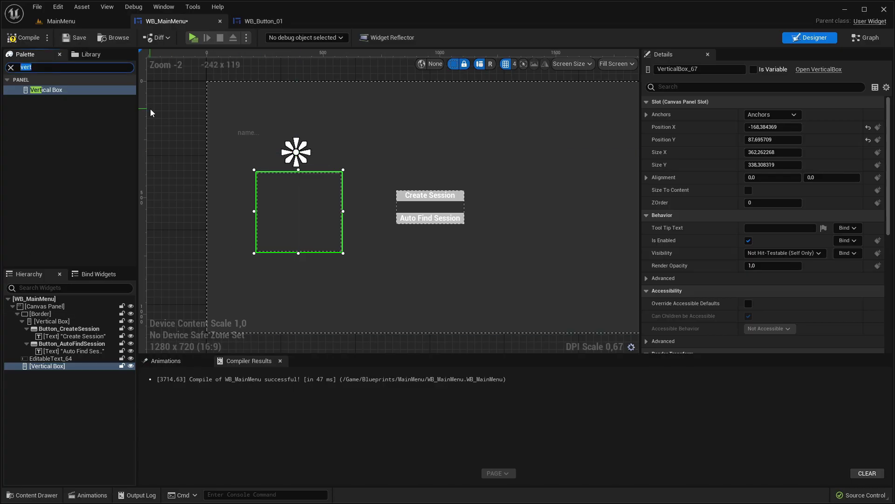
pyautogui.write('but')
pyautogui.moveTo(50, 109); pyautogui.dragTo(52, 374)
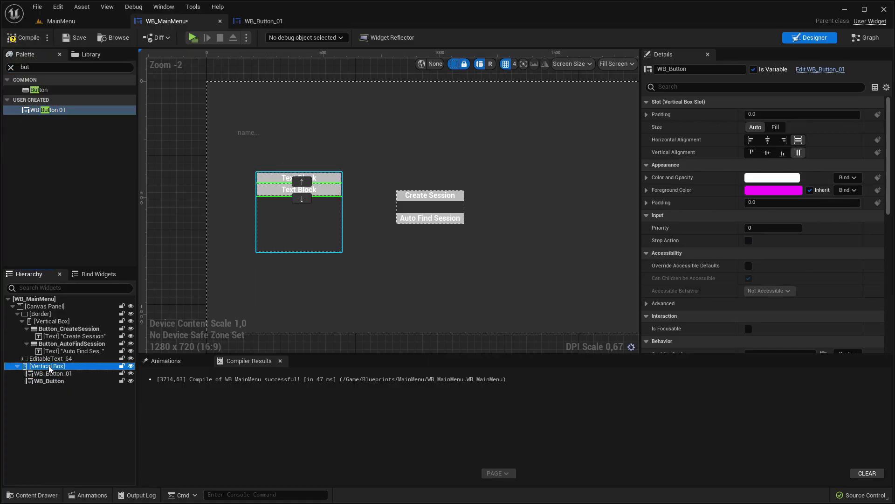
pyautogui.hotkey('ctrl', 'd')
pyautogui.hotkey('ctrl', 'd')
pyautogui.hotkey('ctrl', 'd')
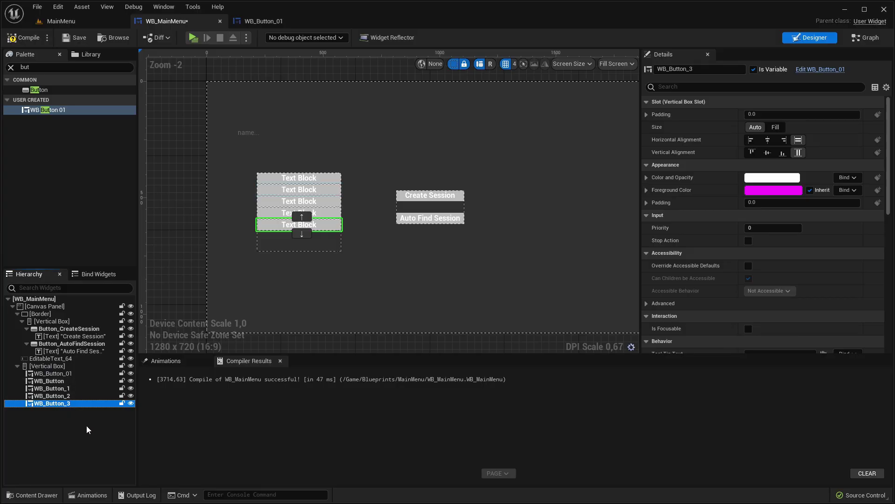
# Center all five buttons horizontally and set their padding to 10
pyautogui.scroll(5, 299, 210)
pyautogui.click(53, 373)
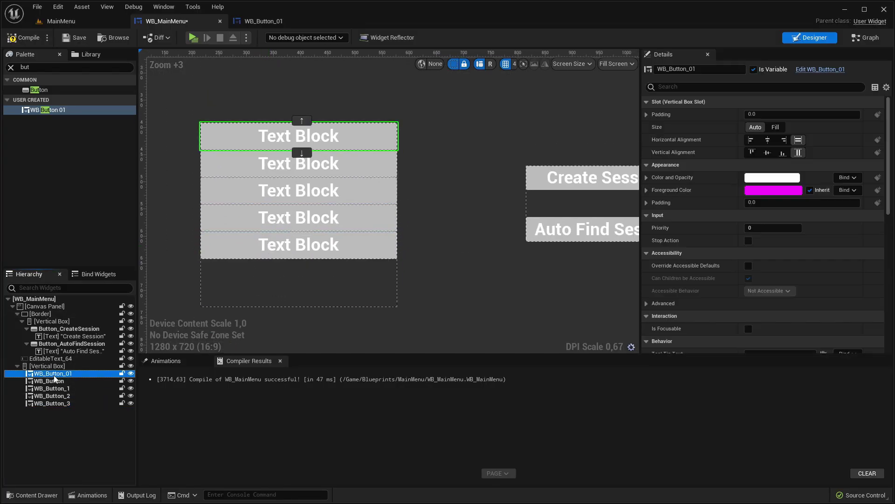
pyautogui.keyDown('shift'); pyautogui.click(52, 403); pyautogui.keyUp('shift')
pyautogui.moveTo(225, 294); pyautogui.dragTo(316, 295, button='right')
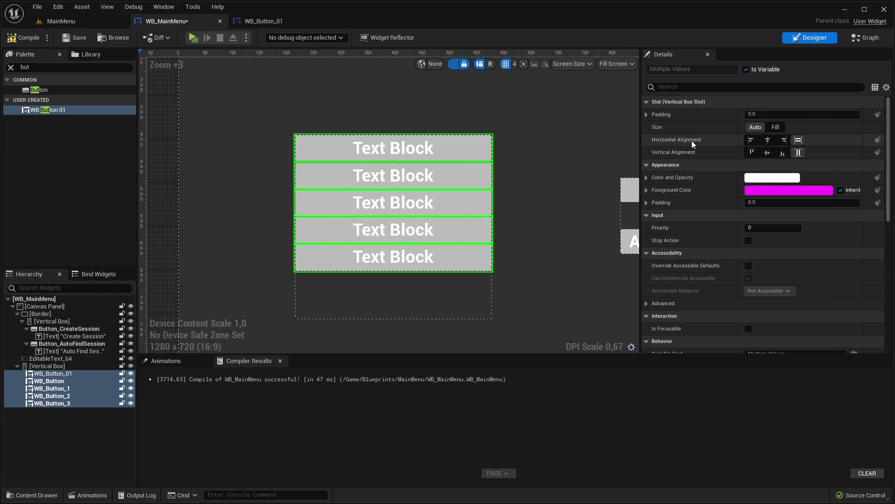
pyautogui.scroll(2, 684, 156)
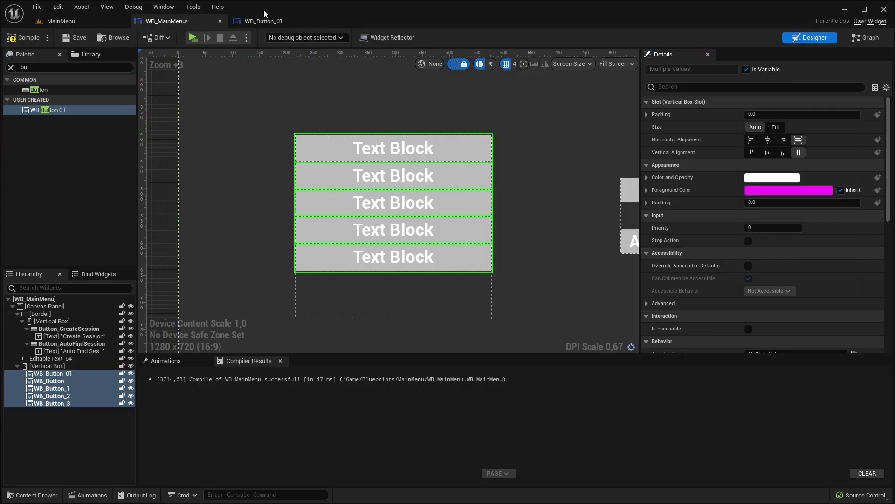
pyautogui.click(768, 141)
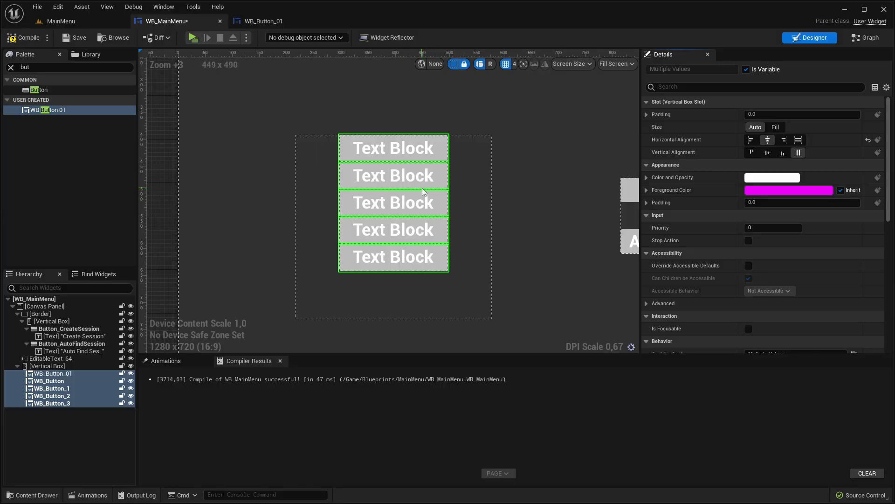
pyautogui.click(754, 114)
pyautogui.write('15')
pyautogui.press('Return')
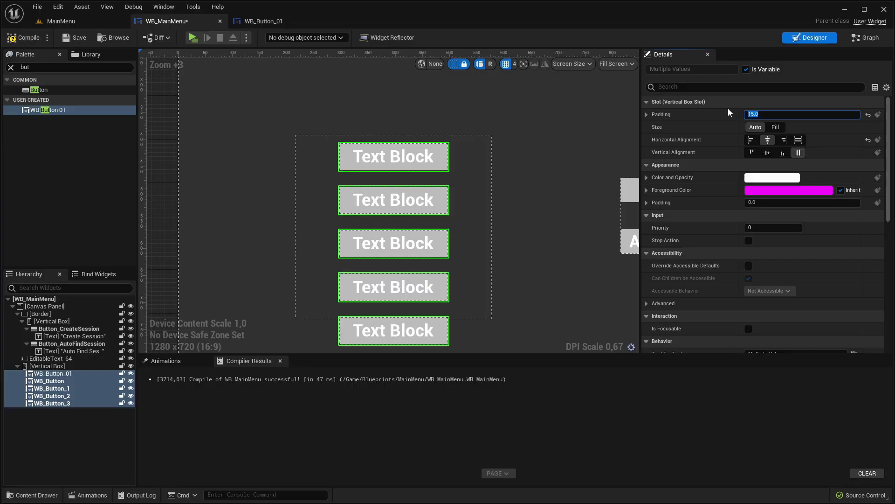
pyautogui.moveTo(394, 199); pyautogui.dragTo(325, 158, button='right')
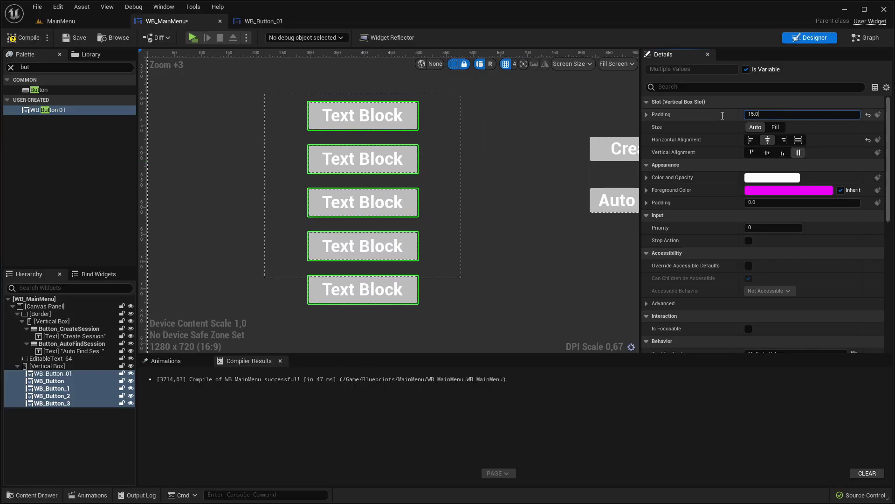
pyautogui.write('10')
pyautogui.press('Return')
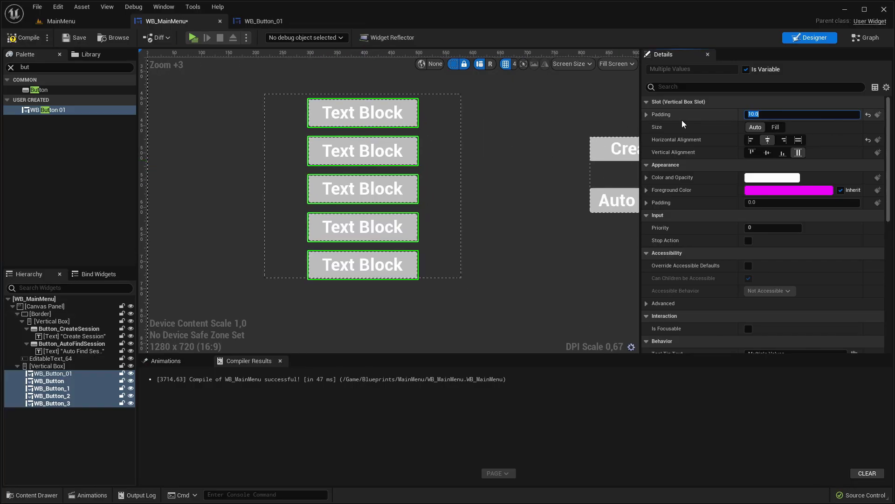
# Drag the Vertical Box's bottom edge down so it fits the buttons
pyautogui.click(47, 366)
pyautogui.moveTo(364, 280); pyautogui.dragTo(363, 297)
pyautogui.scroll(-1, 364, 296)
# Compile the menu, compare Create Session's events, then add WB_Button_01's On Clicked Custom event
pyautogui.click(30, 38)
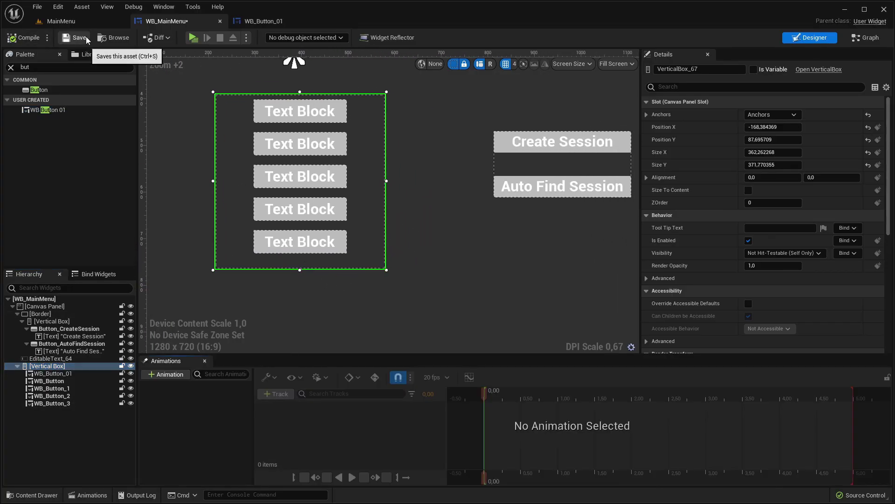
pyautogui.click(292, 114)
pyautogui.scroll(-10, 800, 273)
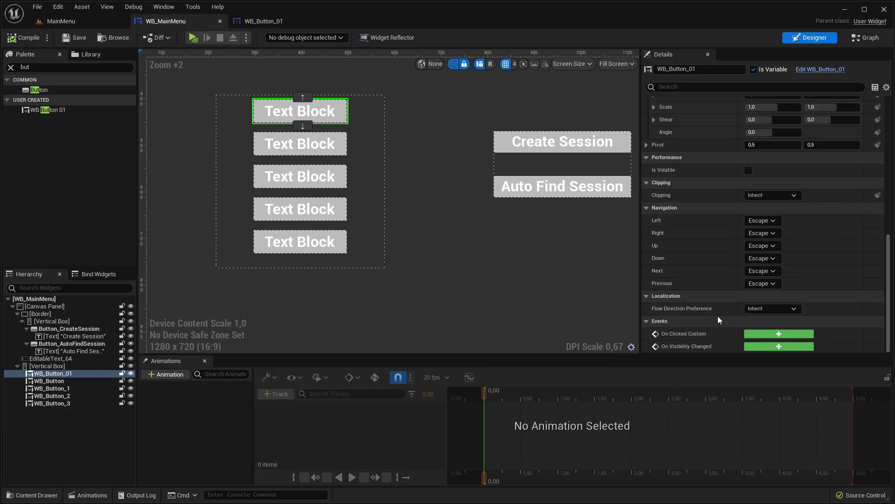
pyautogui.scroll(-1, 422, 243)
pyautogui.moveTo(426, 258)
pyautogui.mouseDown(button='right')
pyautogui.moveTo(394, 254)
pyautogui.moveTo(410, 259)
pyautogui.mouseUp(button='right')
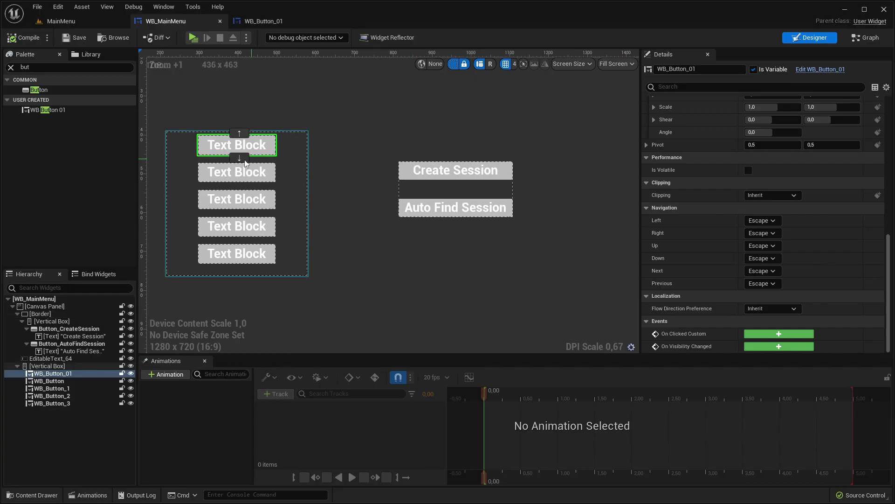
pyautogui.click(414, 173)
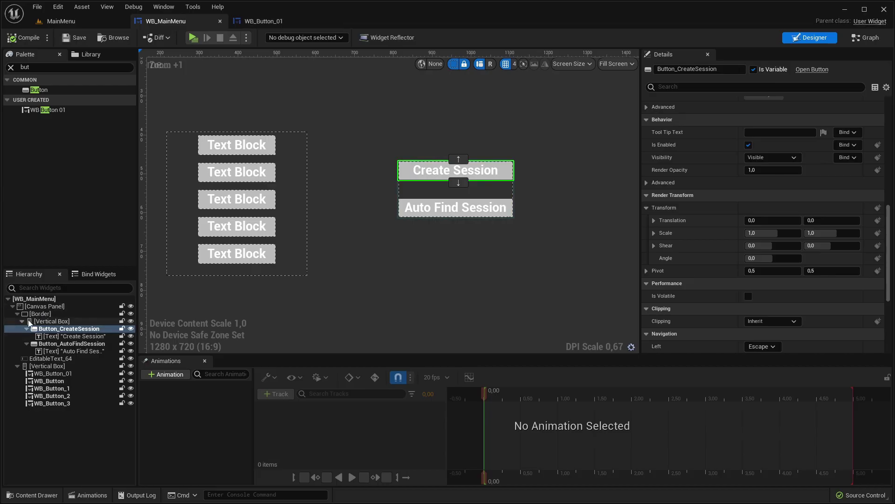
pyautogui.scroll(-6, 749, 289)
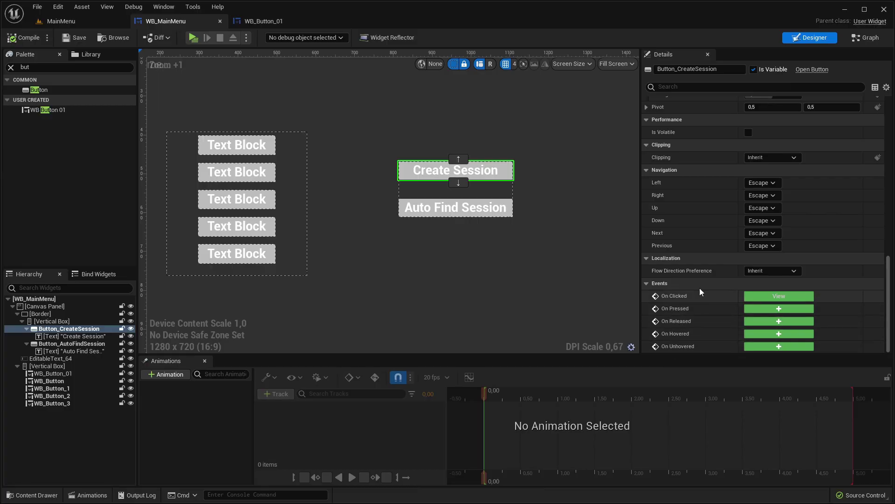
pyautogui.click(228, 148)
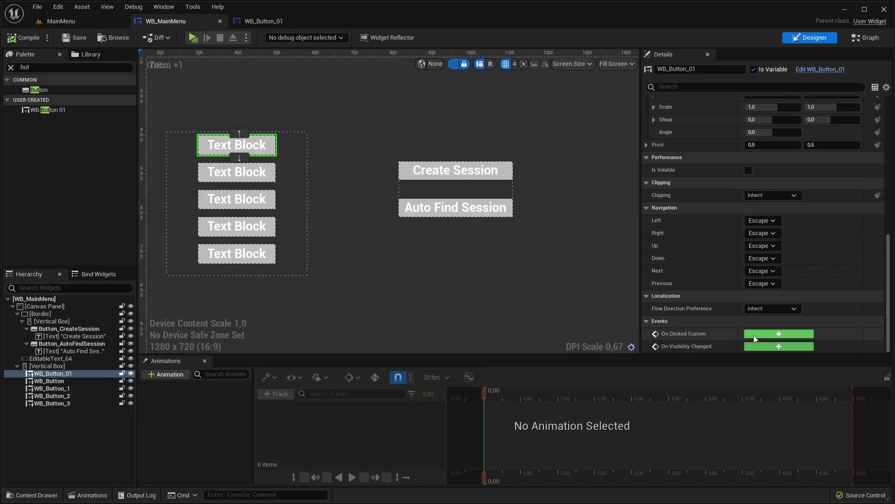
pyautogui.click(779, 333)
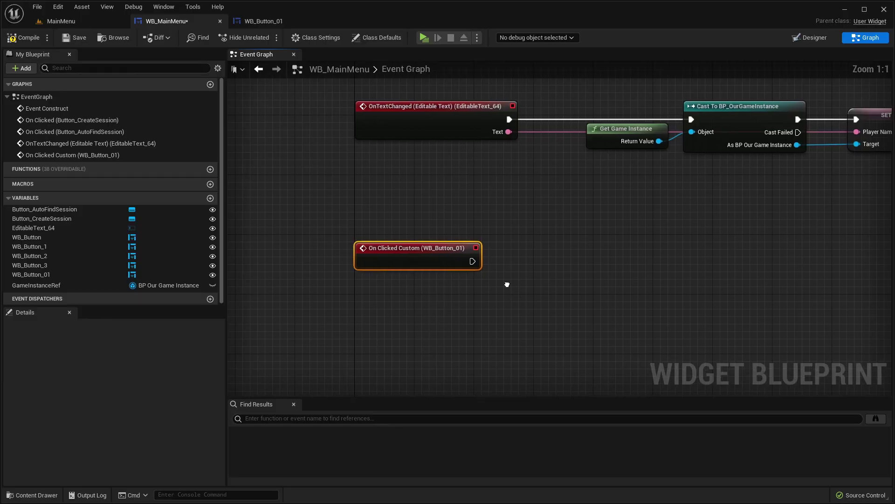
# Attach a Print String printing Hello1 to WB_Button_01's event, then compile and save
pyautogui.moveTo(504, 282); pyautogui.dragTo(459, 258, button='right')
pyautogui.moveTo(423, 235); pyautogui.dragTo(468, 237)
pyautogui.write('pri')
pyautogui.press('Return')
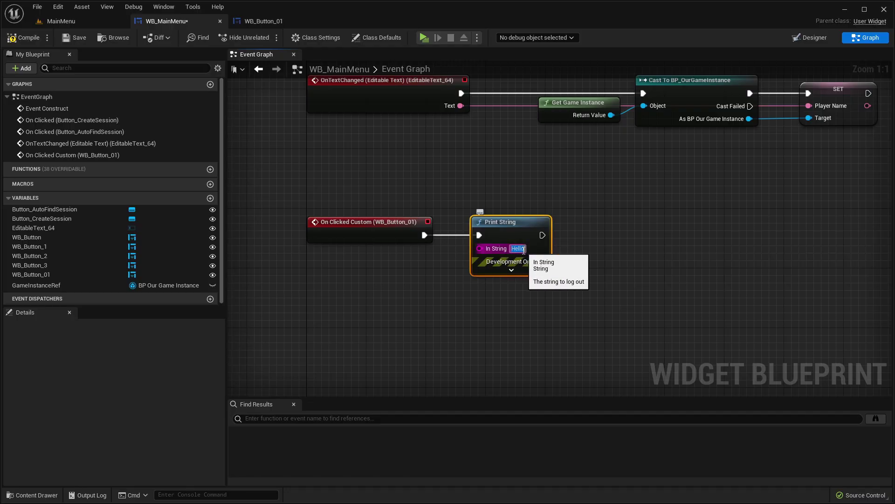
pyautogui.click(525, 249)
pyautogui.write('1')
pyautogui.click(23, 37)
pyautogui.click(75, 38)
# Add an On Clicked Custom event for the second button, WB_Button
pyautogui.click(810, 37)
pyautogui.click(254, 199)
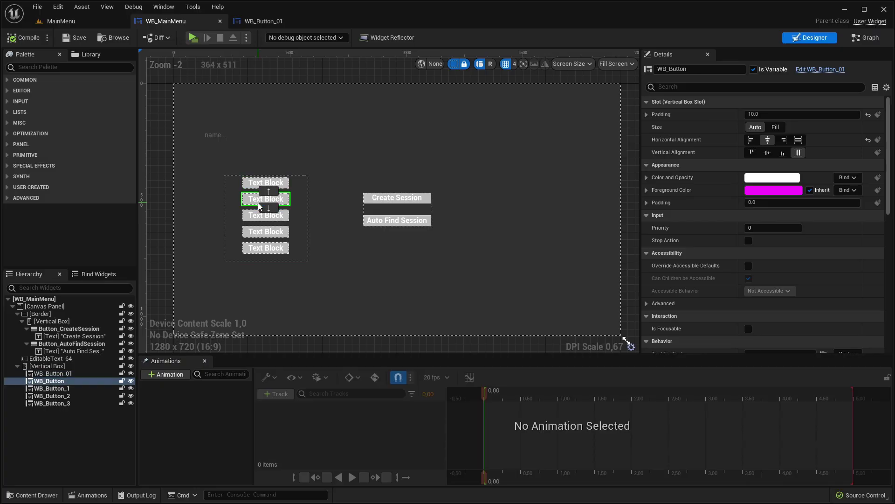
pyautogui.scroll(6, 239, 196)
pyautogui.scroll(-10, 834, 279)
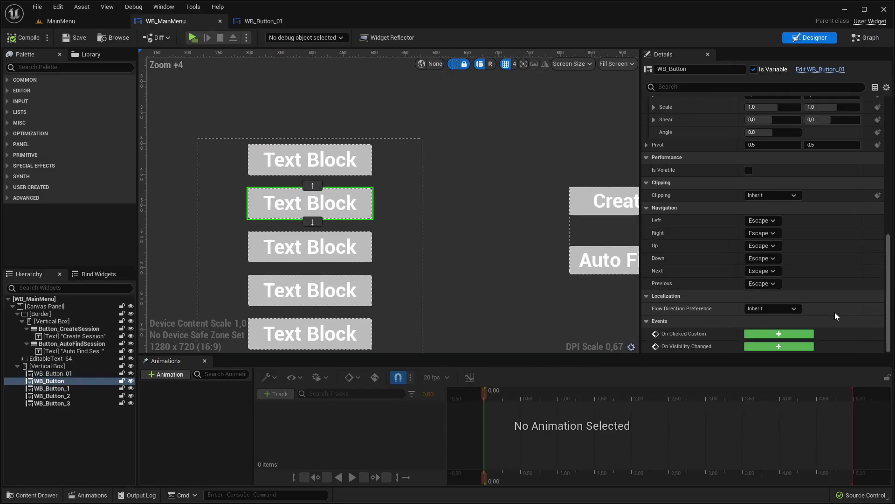
pyautogui.click(779, 334)
# Wire a pasted Print String with message Test to that event, then compile and save
pyautogui.click(452, 181)
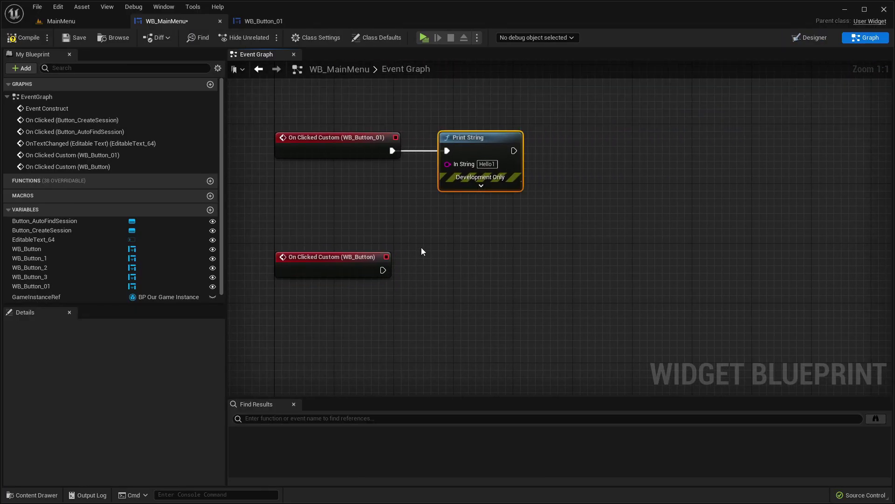
pyautogui.hotkey('ctrl', 'v')
pyautogui.moveTo(364, 262); pyautogui.dragTo(482, 271)
pyautogui.click(477, 283)
pyautogui.write('Test')
pyautogui.click(333, 239)
pyautogui.click(24, 37)
pyautogui.click(74, 37)
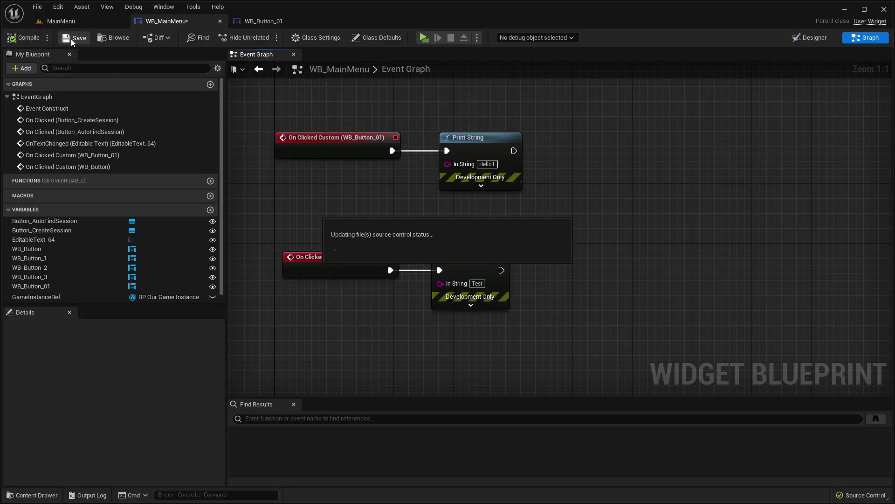
# Play the Standalone preview and click the first two menu buttons repeatedly to print Hello1 and Test
pyautogui.click(423, 38)
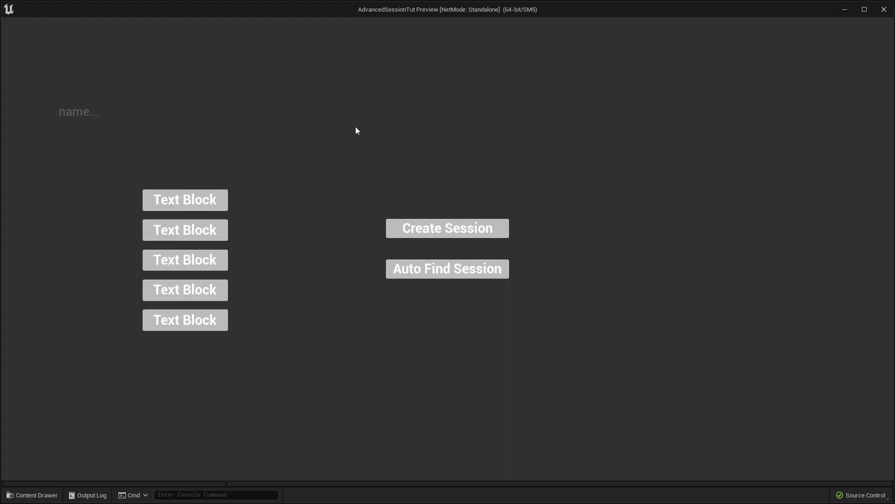
pyautogui.click(180, 201)
pyautogui.click(178, 200)
pyautogui.click(178, 200)
pyautogui.click(178, 201)
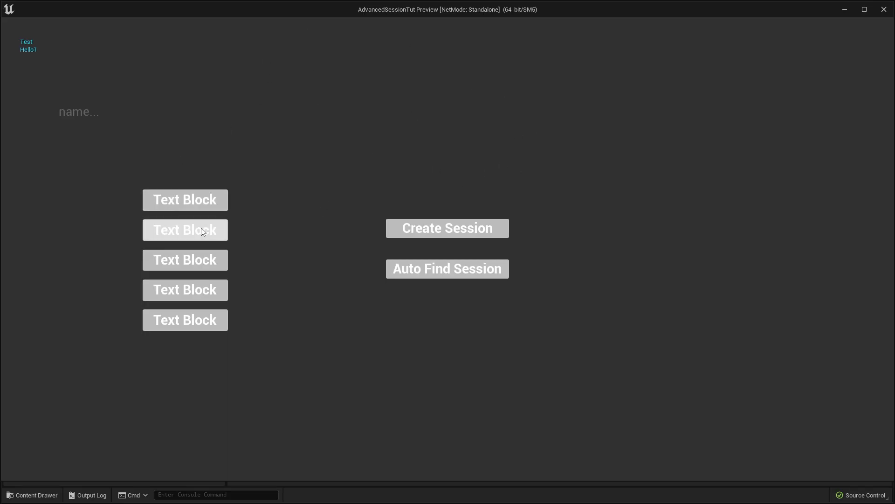
pyautogui.click(184, 237)
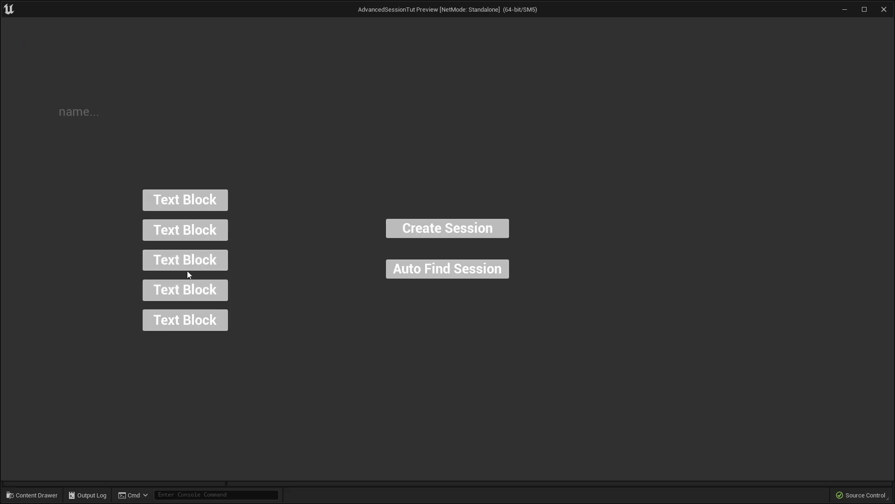
pyautogui.click(190, 231)
pyautogui.click(192, 205)
pyautogui.click(188, 221)
pyautogui.click(191, 206)
pyautogui.click(189, 223)
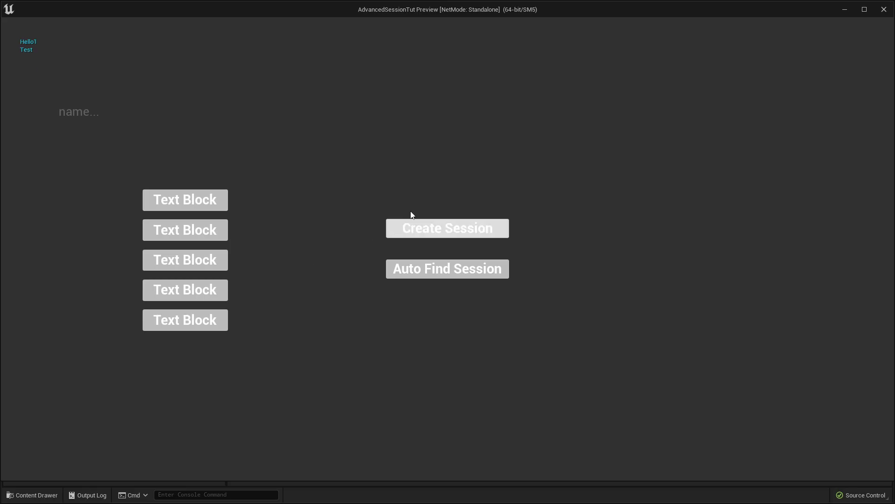
# Stop the preview and inspect the Create Session button's events in WB_MainMenu's Designer
pyautogui.press('Escape')
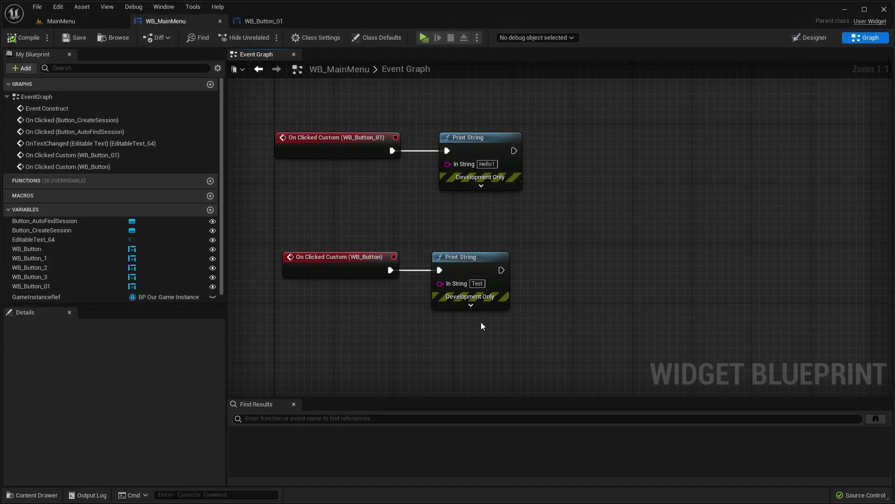
pyautogui.click(803, 38)
pyautogui.click(375, 199)
pyautogui.scroll(-15, 762, 334)
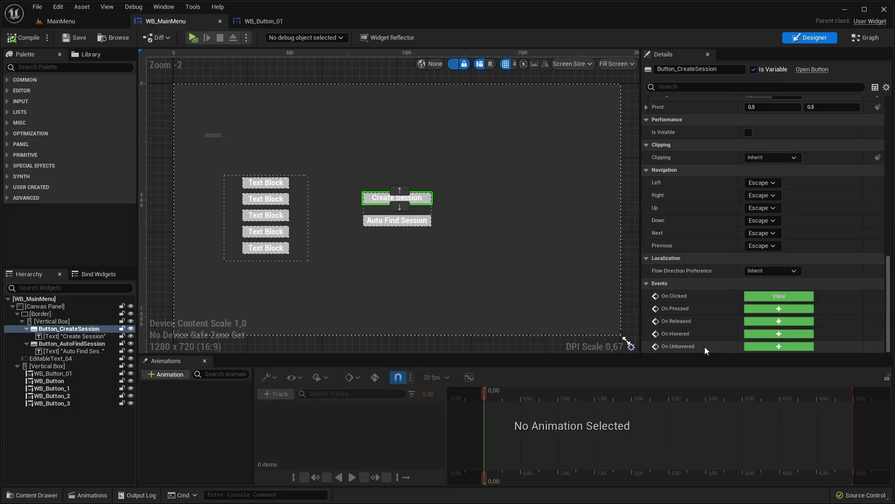
# Show WB_Button_01's Graph, with On Clicked calling OnClickedCustom and the disabled default events
pyautogui.click(281, 22)
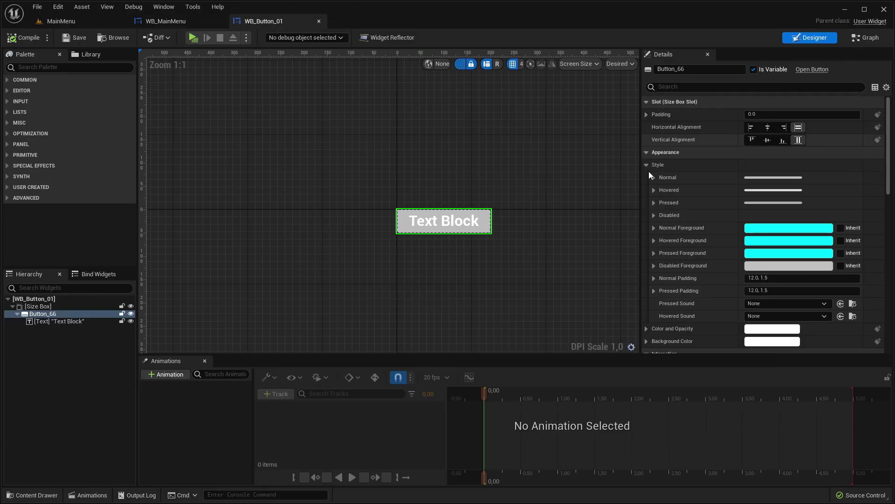
pyautogui.scroll(-10, 841, 338)
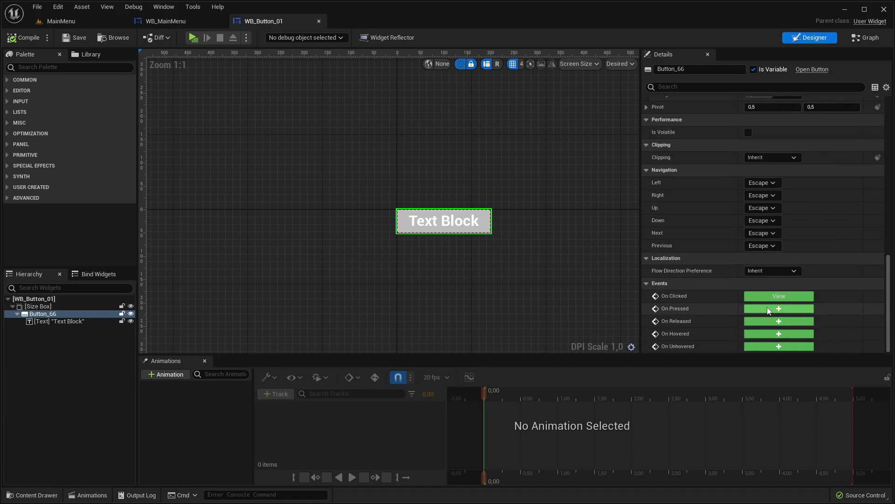
pyautogui.click(866, 37)
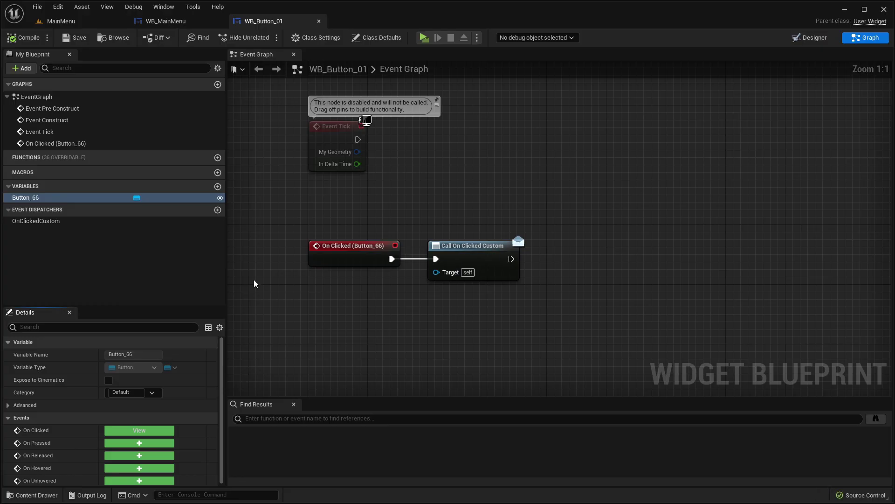
pyautogui.moveTo(295, 219); pyautogui.dragTo(353, 259)
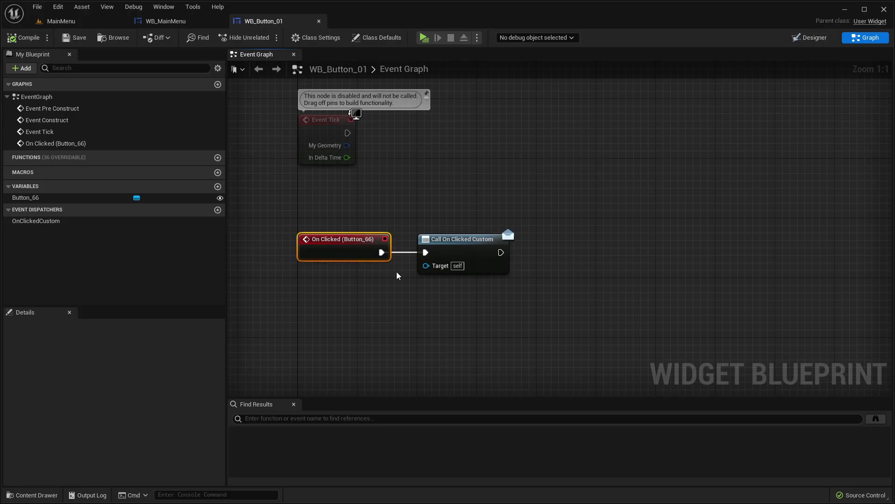
pyautogui.click(182, 21)
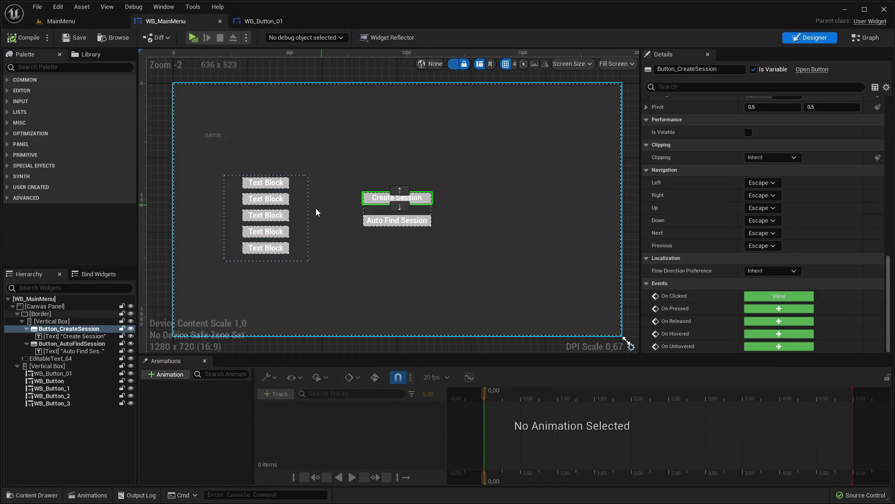
pyautogui.click(263, 21)
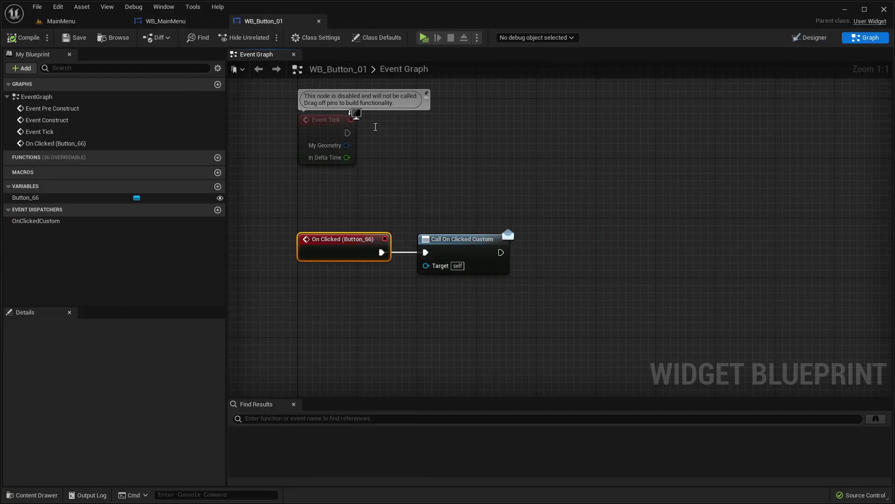
pyautogui.click(813, 38)
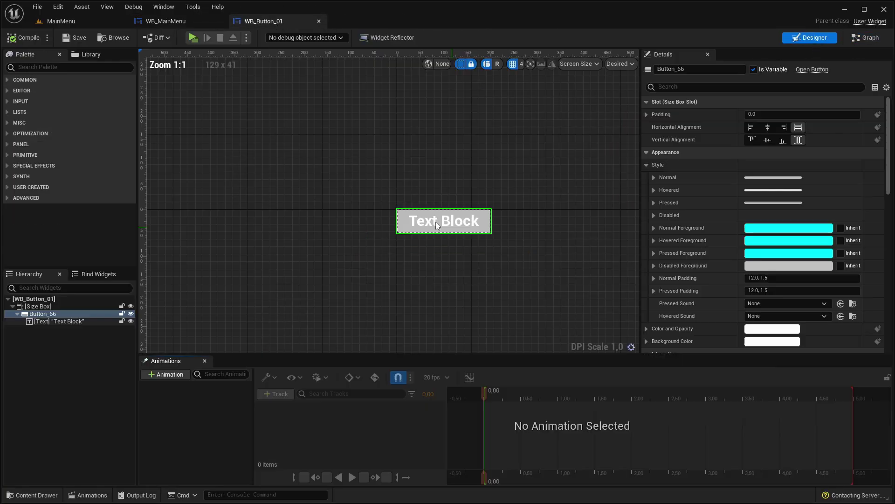
pyautogui.click(866, 39)
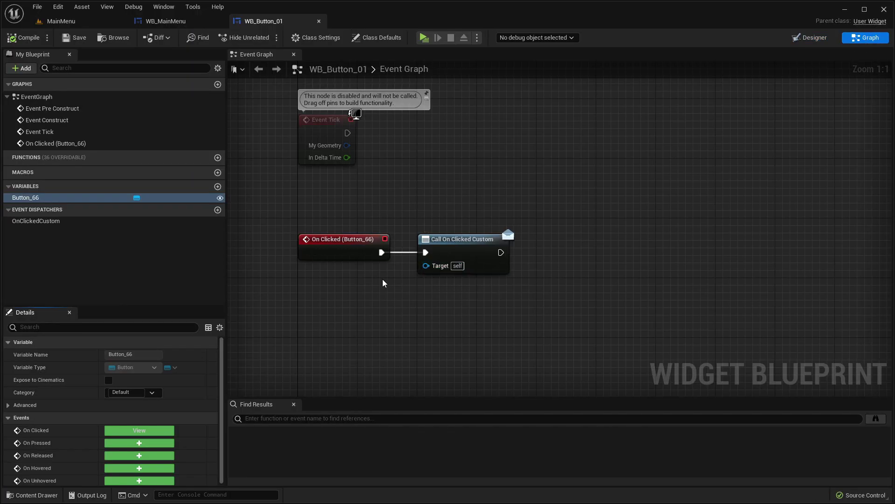
pyautogui.scroll(-3, 383, 283)
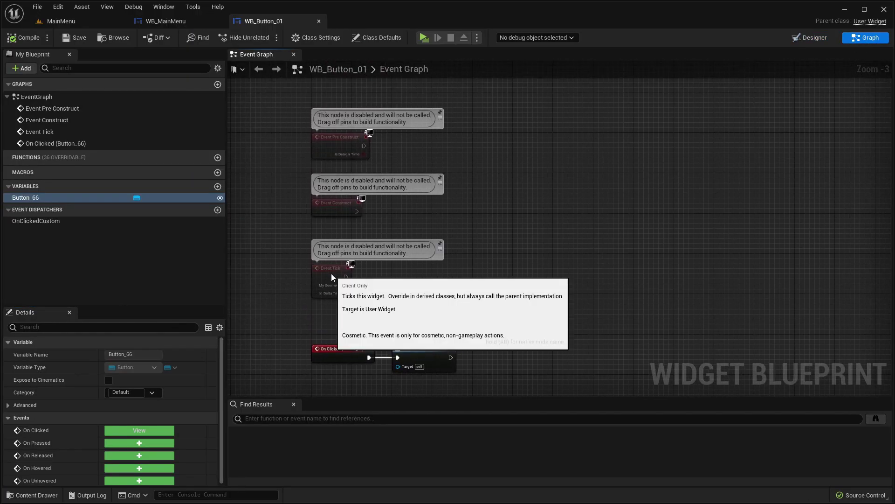
# Delete the unused Event Tick node from WB_Button_01's event graph
pyautogui.moveTo(331, 272); pyautogui.dragTo(332, 262)
pyautogui.moveTo(410, 294); pyautogui.dragTo(325, 158)
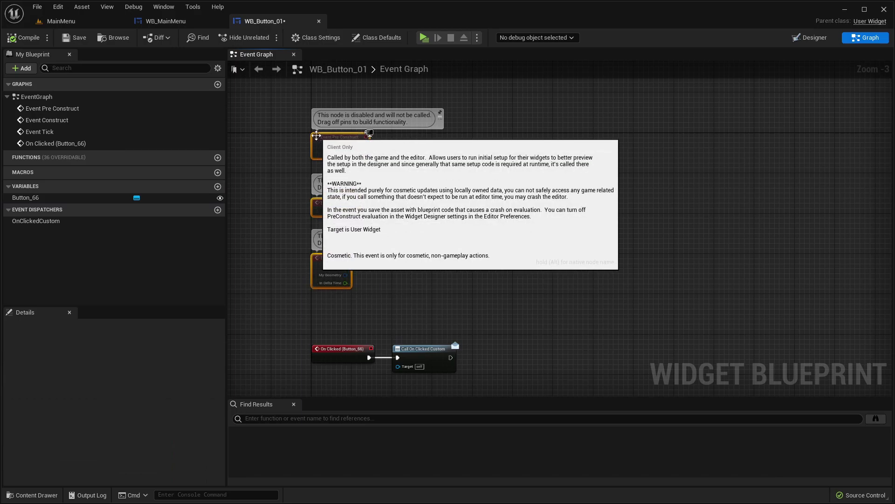
pyautogui.click(182, 24)
pyautogui.click(226, 197)
pyautogui.click(266, 182)
pyautogui.click(263, 201)
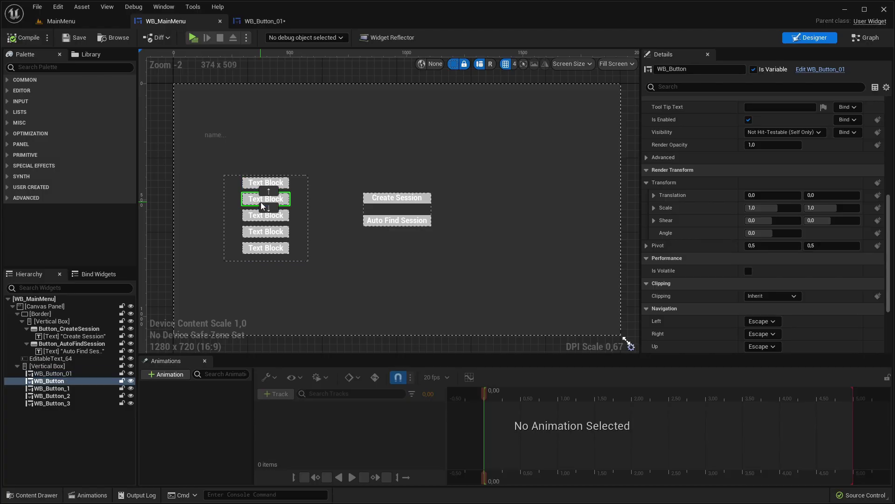
pyautogui.click(263, 21)
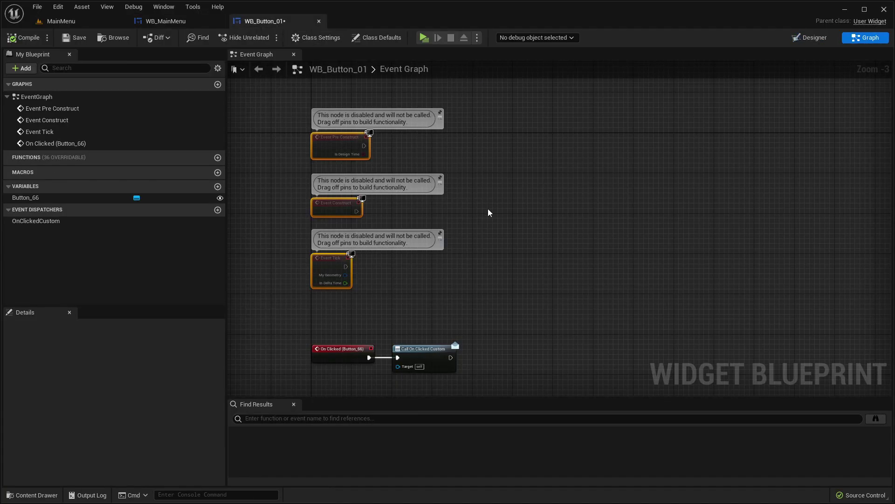
pyautogui.click(423, 281)
pyautogui.click(335, 140)
pyautogui.scroll(3, 334, 144)
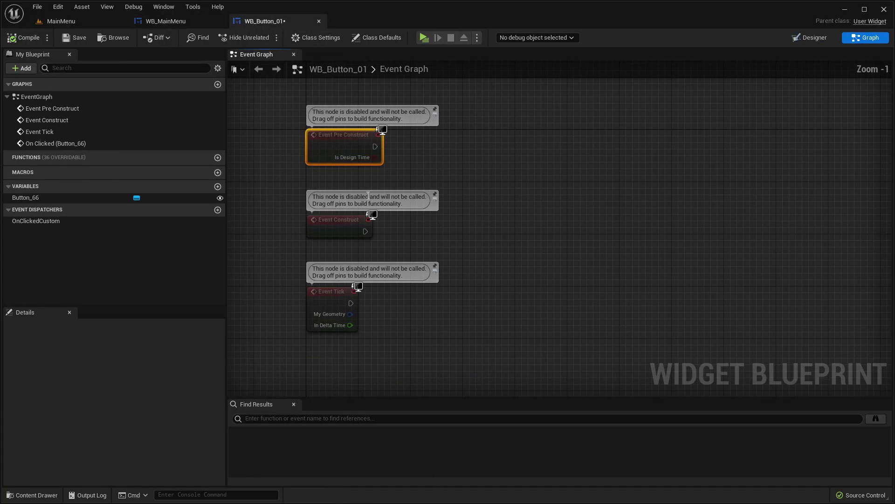
pyautogui.click(337, 303)
pyautogui.press('Delete')
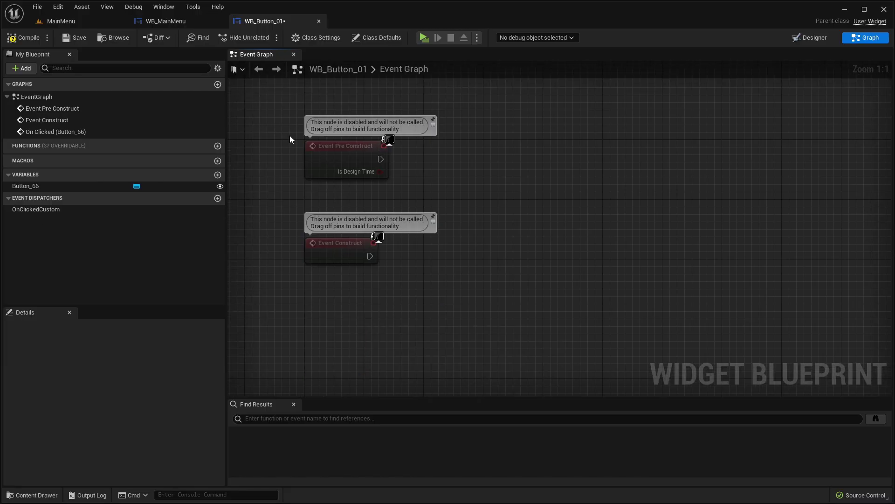
# Delete Event Construct and move Event Pre Construct down near the On Clicked logic
pyautogui.moveTo(290, 136); pyautogui.dragTo(421, 178)
pyautogui.moveTo(269, 238); pyautogui.dragTo(416, 272)
pyautogui.click(416, 273)
pyautogui.moveTo(287, 158); pyautogui.dragTo(312, 161)
pyautogui.moveTo(286, 234); pyautogui.dragTo(408, 284)
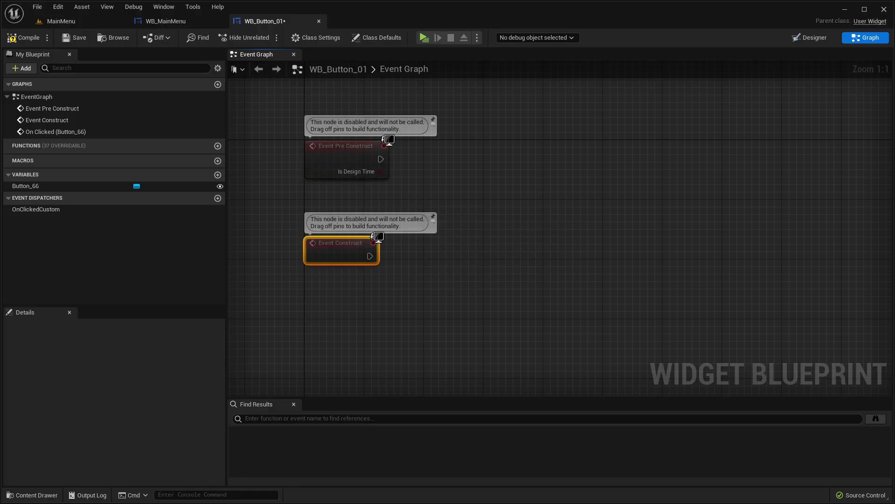
pyautogui.moveTo(339, 250); pyautogui.dragTo(339, 254, button='right')
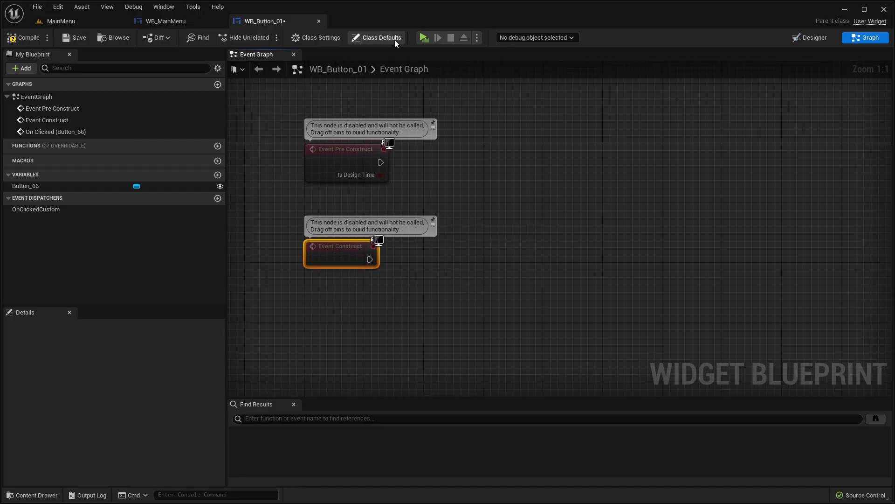
pyautogui.moveTo(254, 111); pyautogui.dragTo(486, 203)
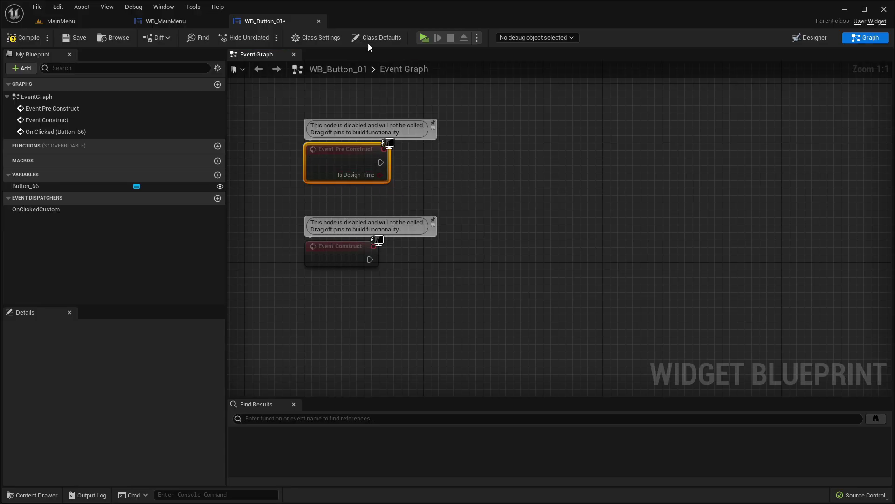
pyautogui.moveTo(419, 286); pyautogui.dragTo(306, 217)
pyautogui.press('Delete')
pyautogui.moveTo(282, 103); pyautogui.dragTo(357, 231)
pyautogui.click(353, 262)
pyautogui.moveTo(353, 262); pyautogui.dragTo(353, 213, button='right')
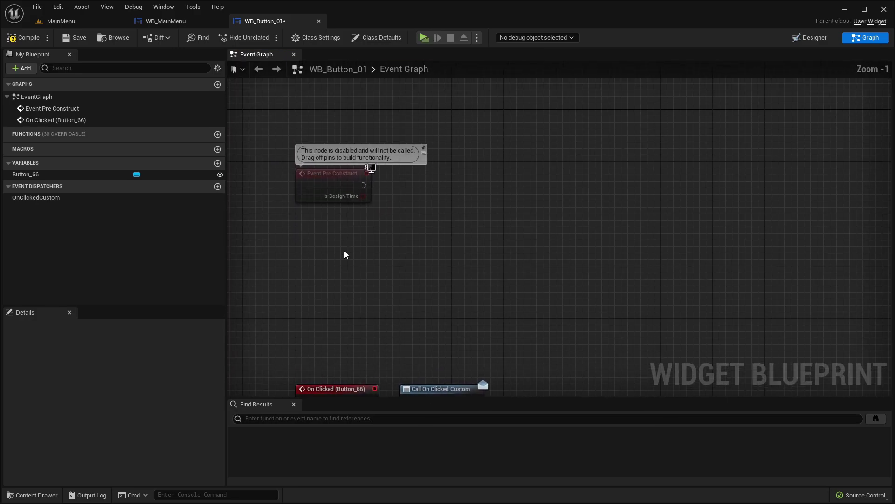
# Mark the button's Text Block as a variable and add a SetText (Text) node for it
pyautogui.moveTo(421, 260); pyautogui.dragTo(282, 239, button='right')
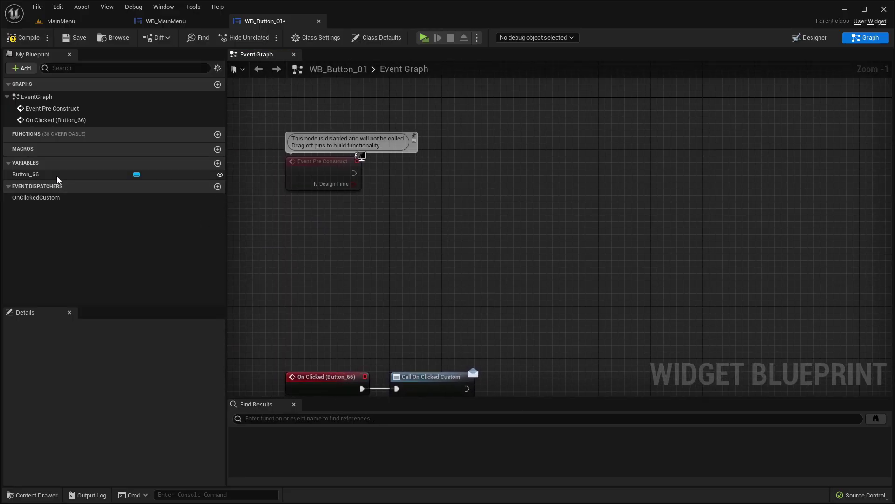
pyautogui.click(812, 37)
pyautogui.click(435, 220)
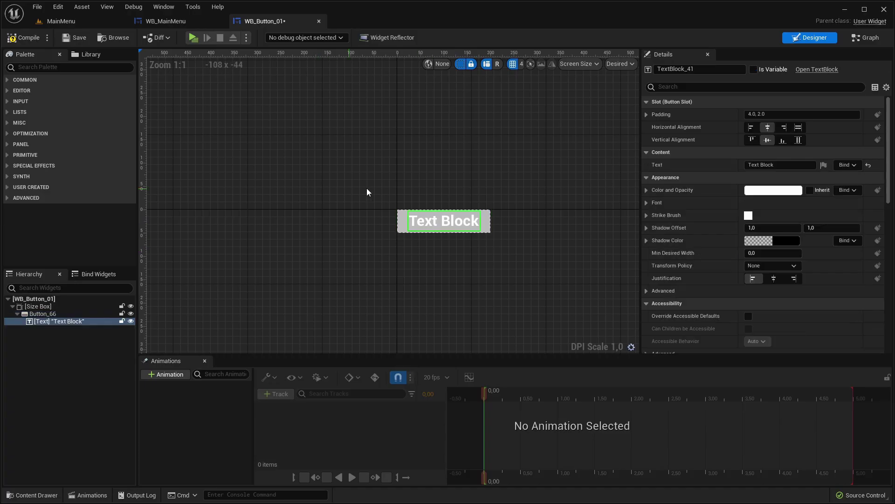
pyautogui.click(754, 69)
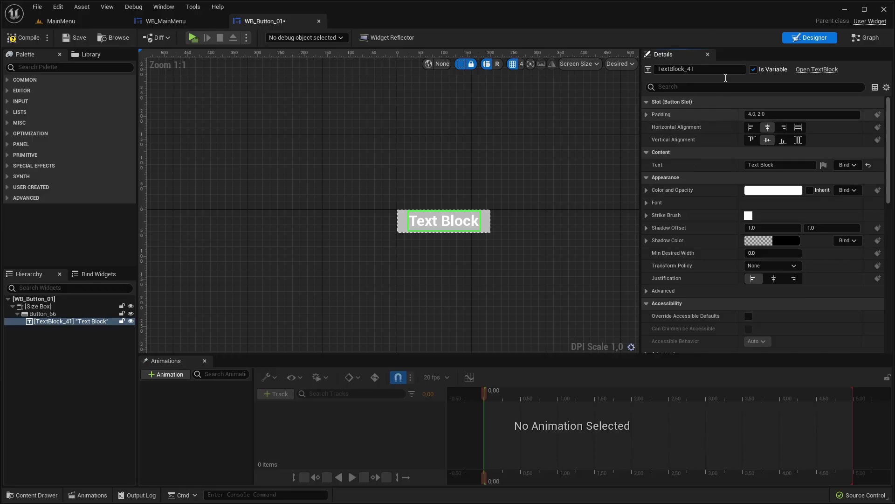
pyautogui.click(855, 41)
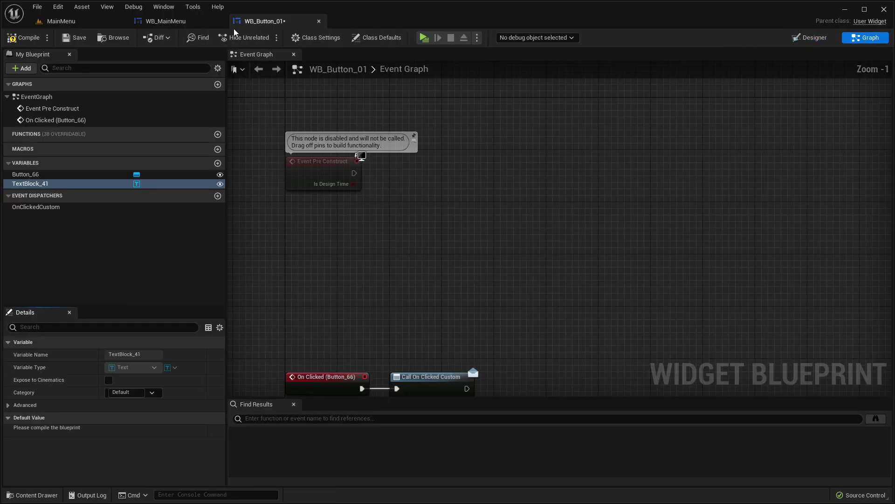
pyautogui.keyDown('ctrl'); pyautogui.moveTo(37, 188); pyautogui.dragTo(488, 172); pyautogui.keyUp('ctrl')
pyautogui.write('set text')
pyautogui.press('Down')
pyautogui.press('Return')
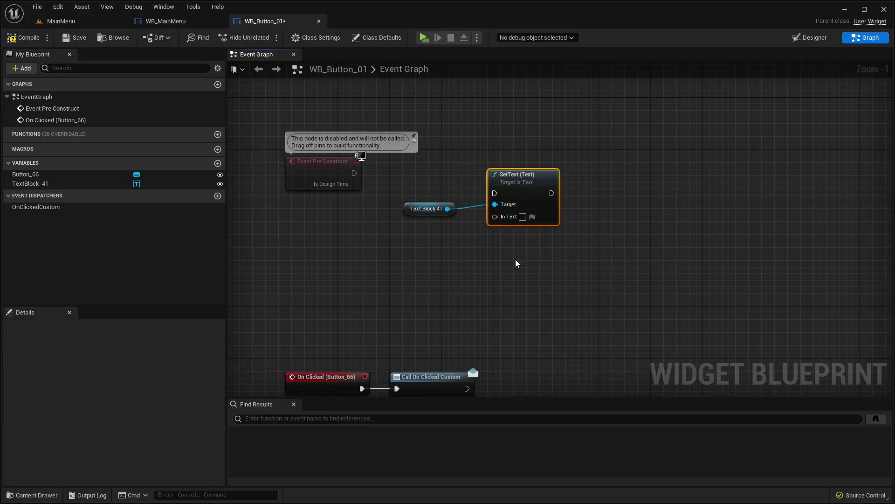
# Wire Event Pre Construct into the Text Block 41 SetText node
pyautogui.moveTo(360, 181); pyautogui.dragTo(495, 180)
pyautogui.moveTo(396, 219); pyautogui.dragTo(550, 187)
pyautogui.click(444, 213)
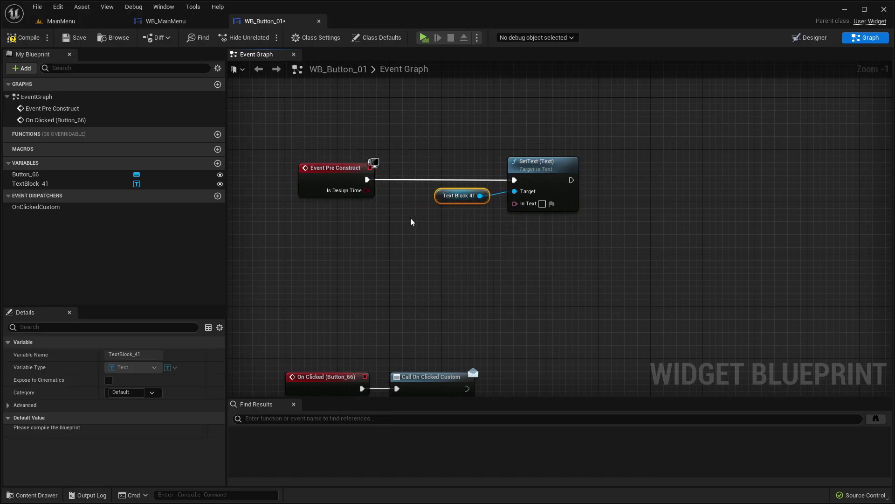
pyautogui.scroll(3, 408, 218)
pyautogui.moveTo(252, 107); pyautogui.dragTo(303, 145)
pyautogui.moveTo(491, 259); pyautogui.dragTo(572, 226, button='right')
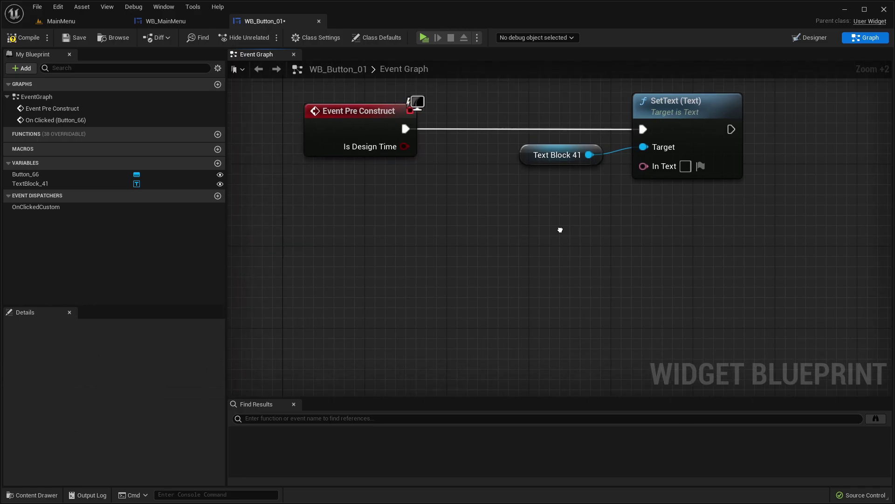
# Promote SetText's In Text input to an instance-editable In Text variable
pyautogui.moveTo(658, 162); pyautogui.dragTo(577, 199)
pyautogui.click(636, 231)
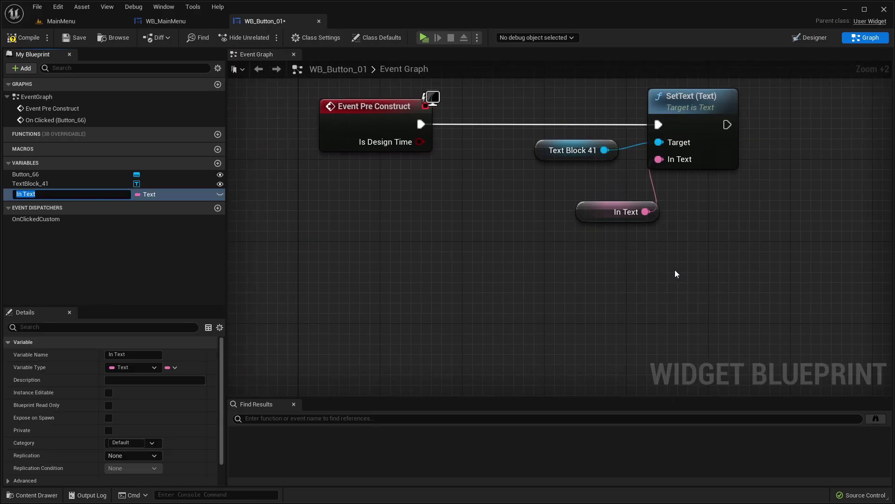
pyautogui.press('Return')
pyautogui.moveTo(606, 214); pyautogui.dragTo(565, 182)
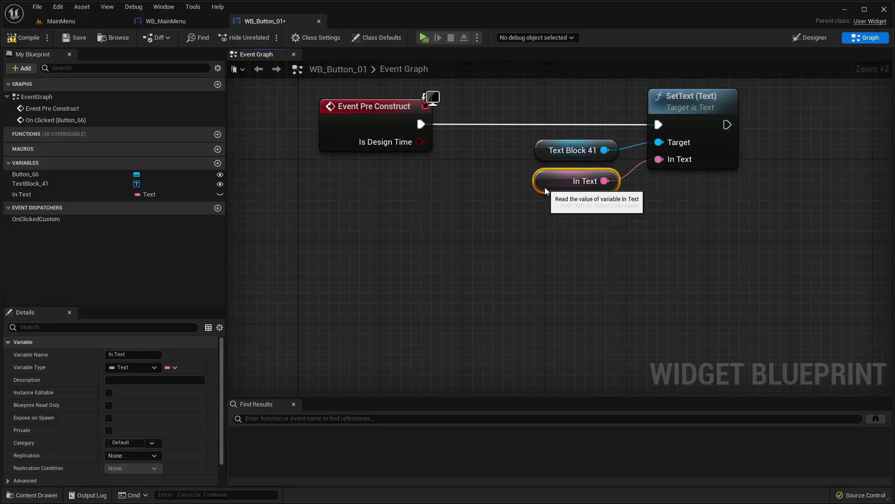
pyautogui.click(220, 196)
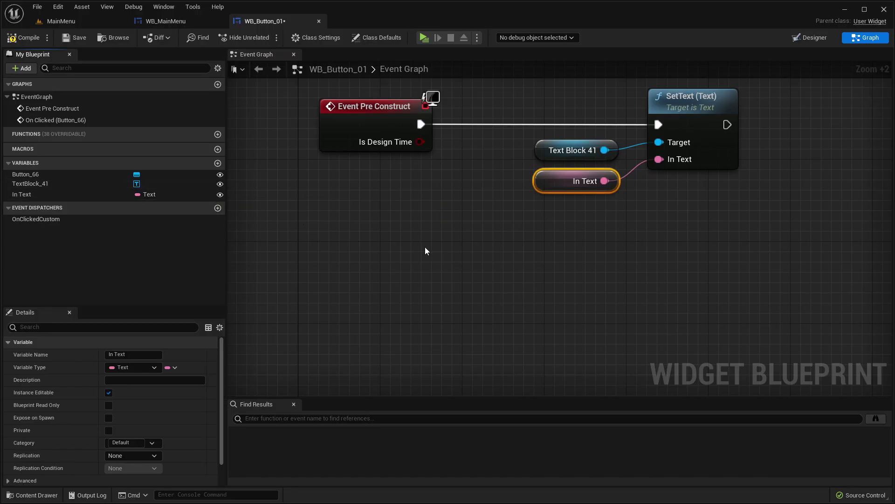
pyautogui.scroll(-2, 436, 235)
pyautogui.scroll(-1, 436, 235)
# Set the In Text variable's default value to Text and save WB_Button_01
pyautogui.scroll(-2, 120, 360)
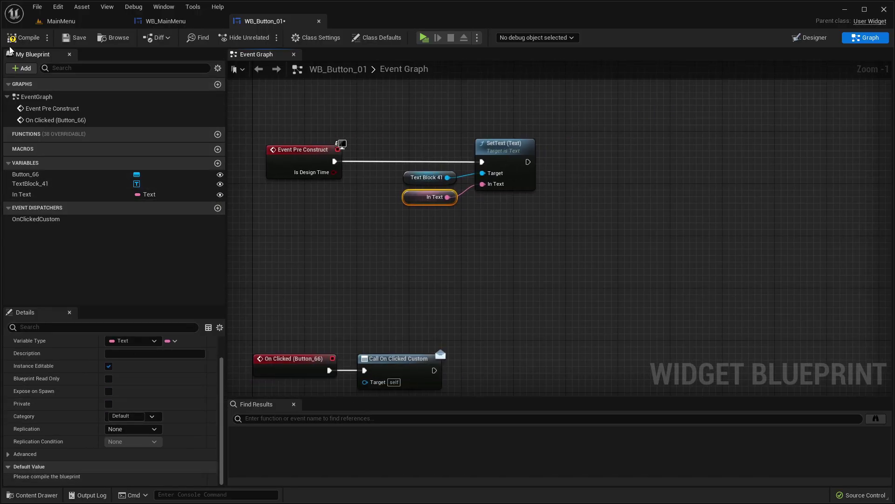
pyautogui.click(154, 479)
pyautogui.write('Text')
pyautogui.click(74, 37)
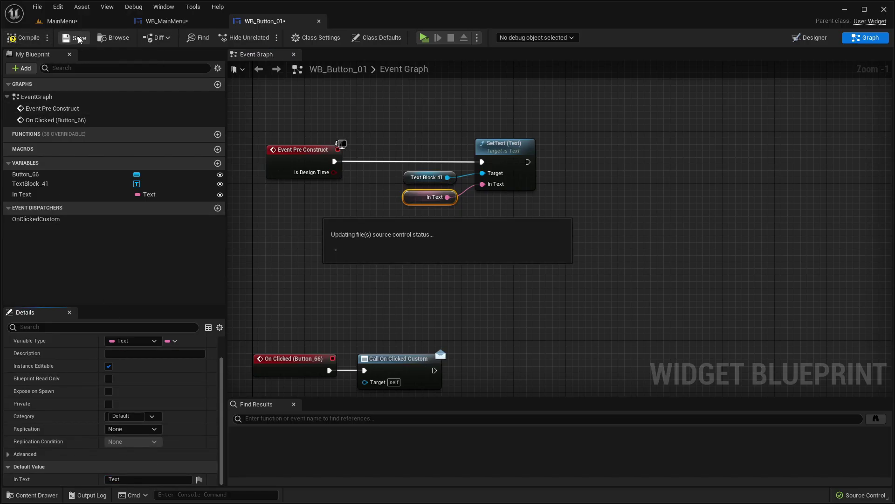
# Enter sdf34 as the Text Block's text in the Designer and compile
pyautogui.click(804, 37)
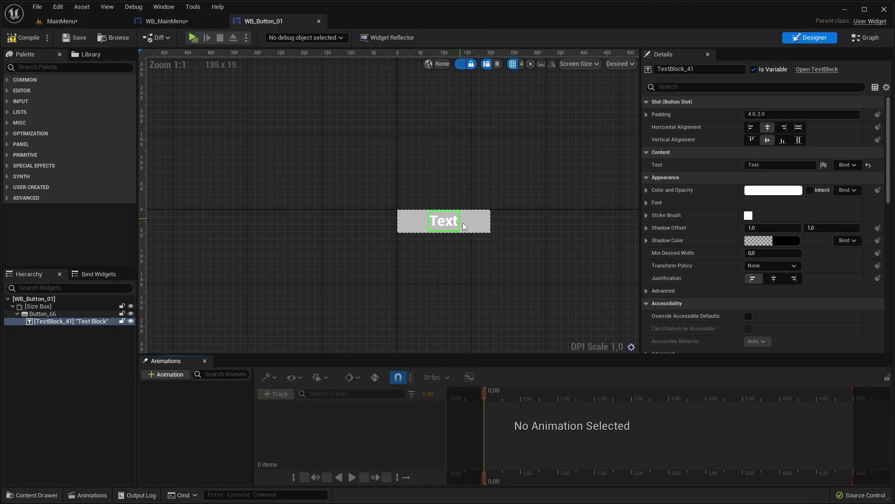
pyautogui.click(757, 166)
pyautogui.write('sdf')
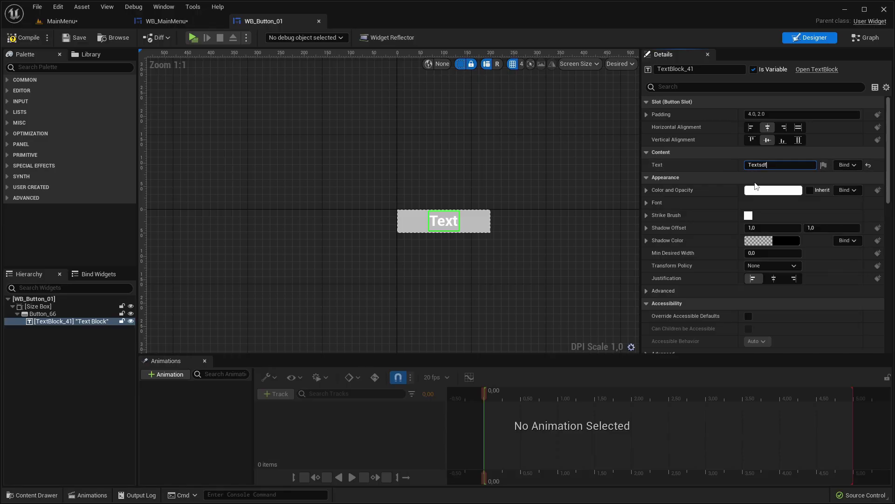
pyautogui.write('34')
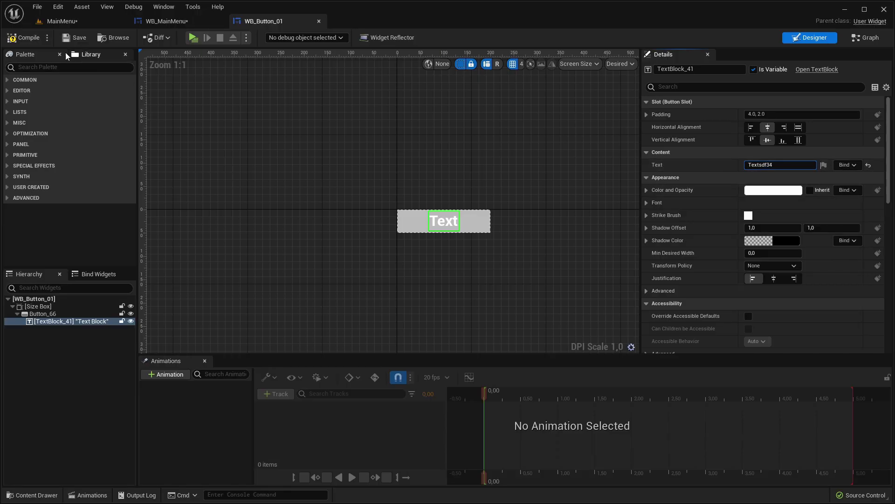
pyautogui.click(14, 39)
pyautogui.scroll(3, 445, 238)
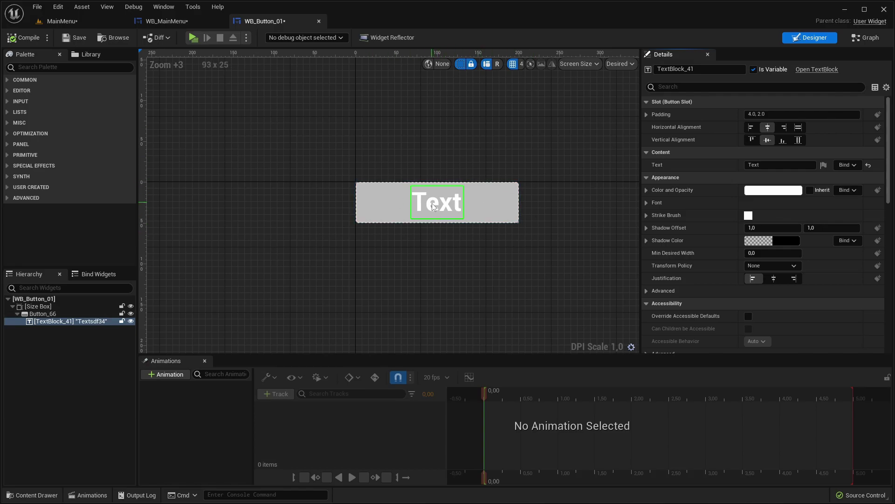
# Review the Pre Construct chain setting Text Block 41 from In Text in the graph
pyautogui.click(864, 38)
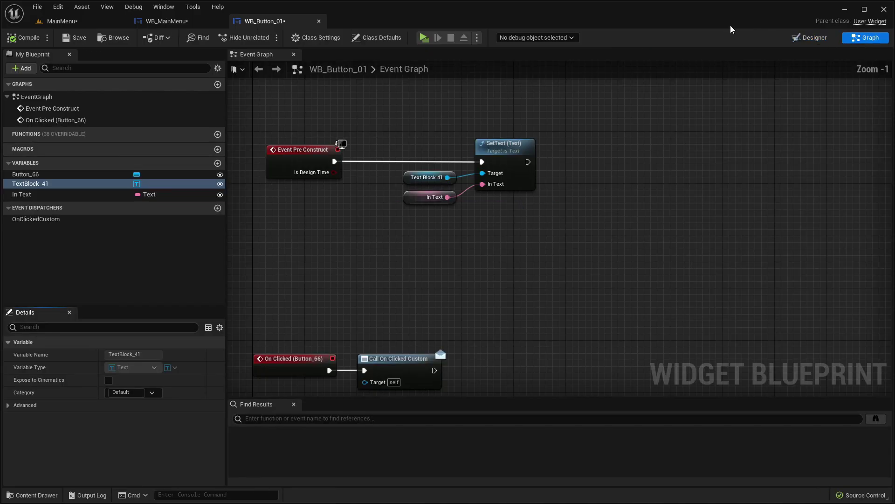
pyautogui.moveTo(392, 161); pyautogui.dragTo(530, 234)
pyautogui.click(265, 118)
pyautogui.moveTo(378, 201); pyautogui.dragTo(379, 200)
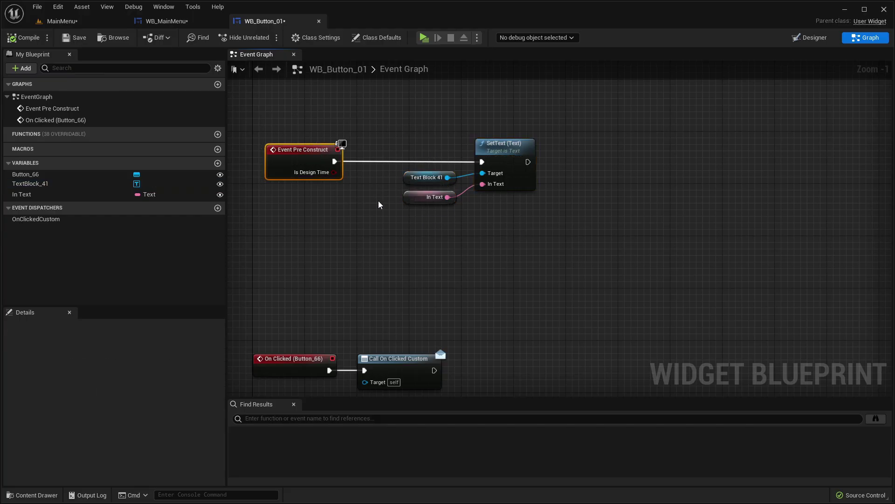
pyautogui.click(428, 198)
pyautogui.scroll(-2, 146, 477)
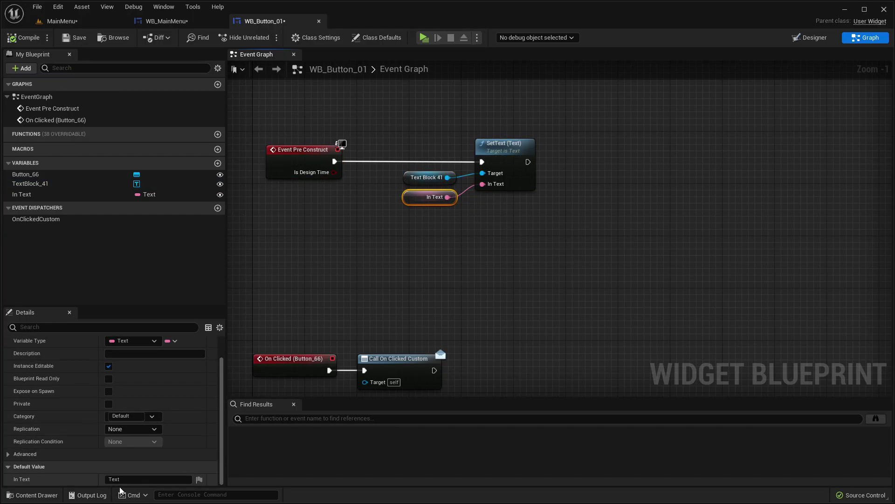
pyautogui.moveTo(240, 111); pyautogui.dragTo(580, 236)
pyautogui.click(811, 41)
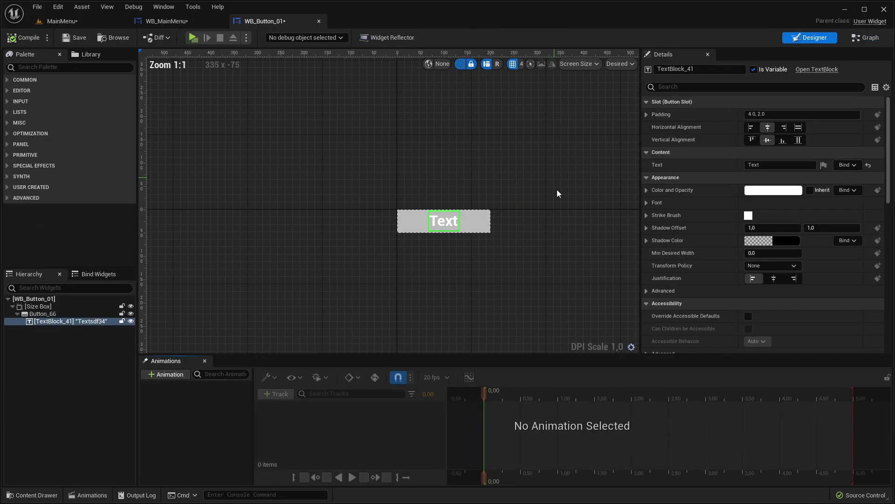
pyautogui.click(863, 40)
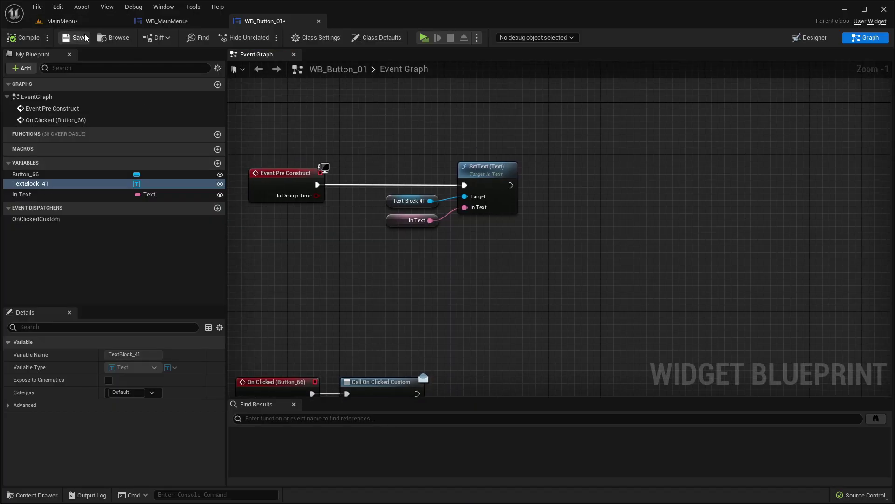
# Set the top WB_MainMenu button's In Text to Hello
pyautogui.click(184, 25)
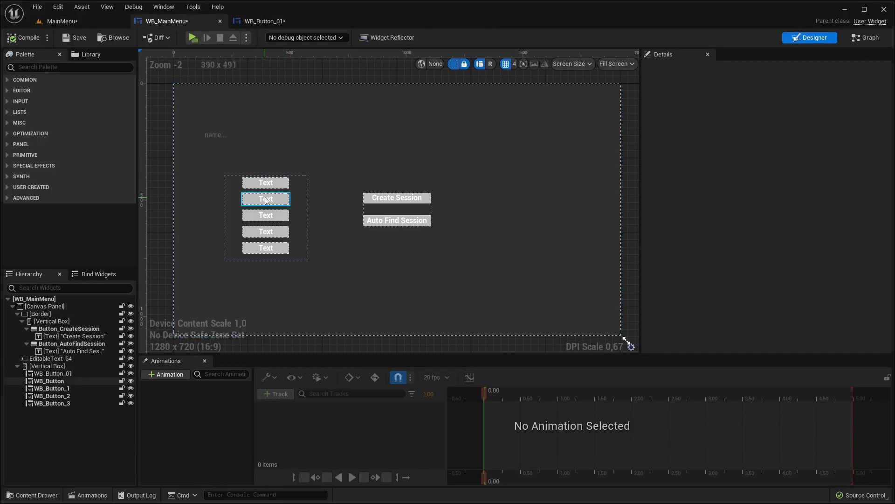
pyautogui.scroll(4, 267, 195)
pyautogui.click(301, 189)
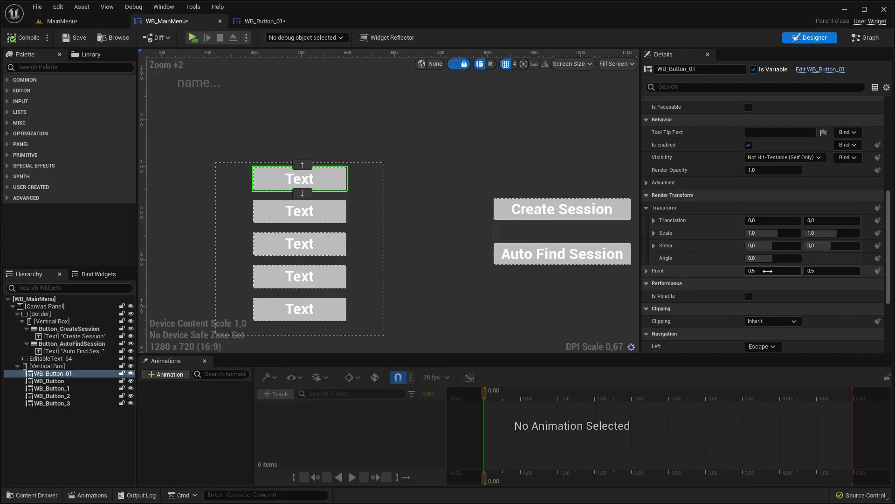
pyautogui.scroll(1, 768, 272)
pyautogui.scroll(15, 756, 266)
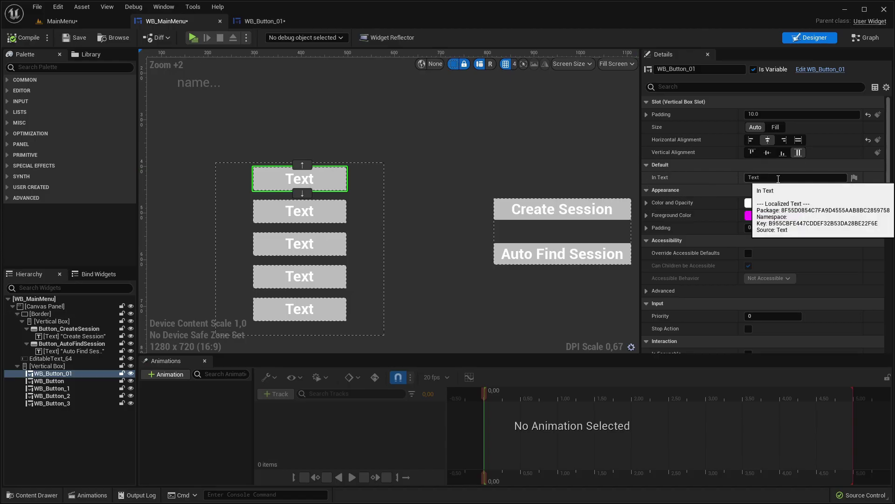
pyautogui.click(273, 20)
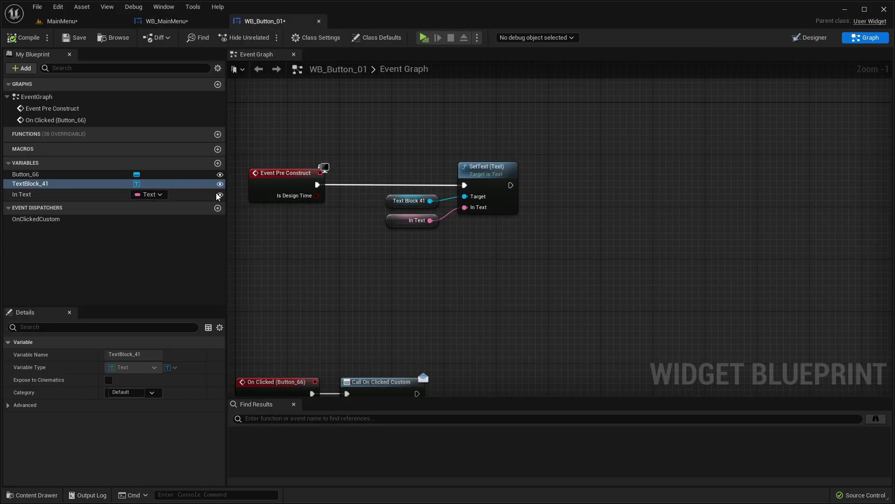
pyautogui.click(177, 21)
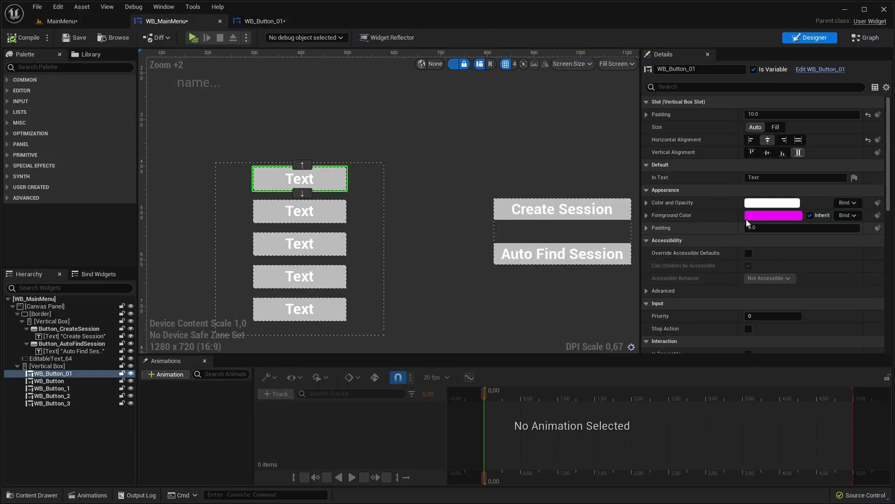
pyautogui.click(755, 178)
pyautogui.write('Hell')
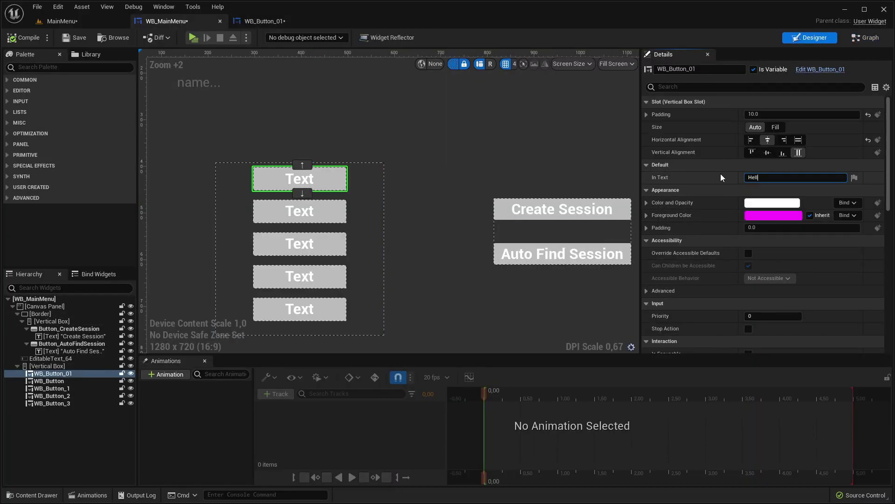
pyautogui.write('o')
pyautogui.press('Return')
# Set the second button's In Text to Test and save WB_MainMenu
pyautogui.click(300, 211)
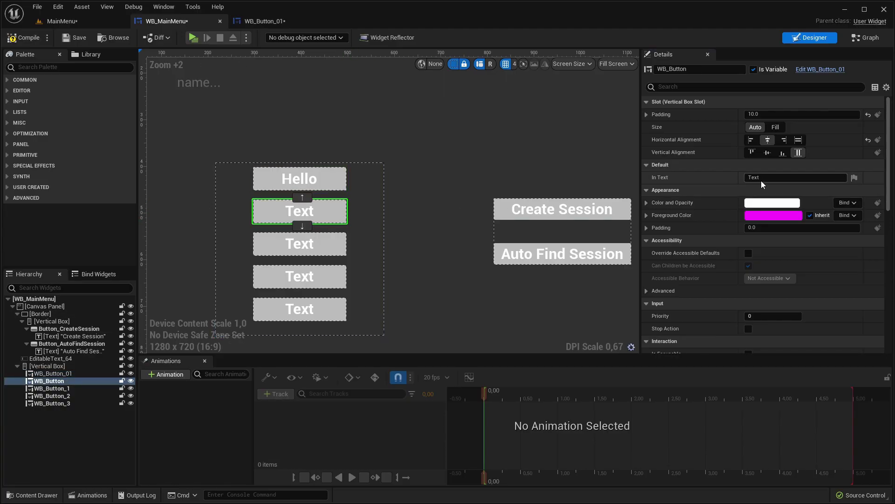
pyautogui.click(762, 181)
pyautogui.write('Test')
pyautogui.press('Return')
pyautogui.click(314, 247)
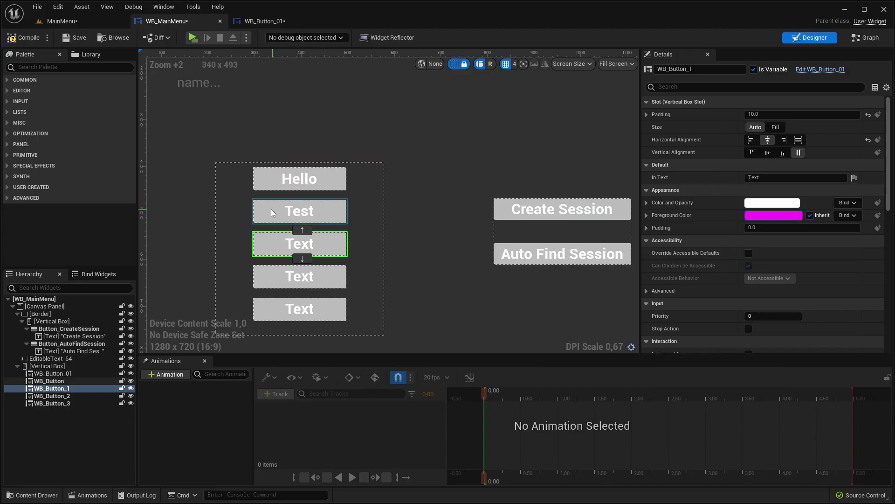
pyautogui.hotkey('ctrl', 's')
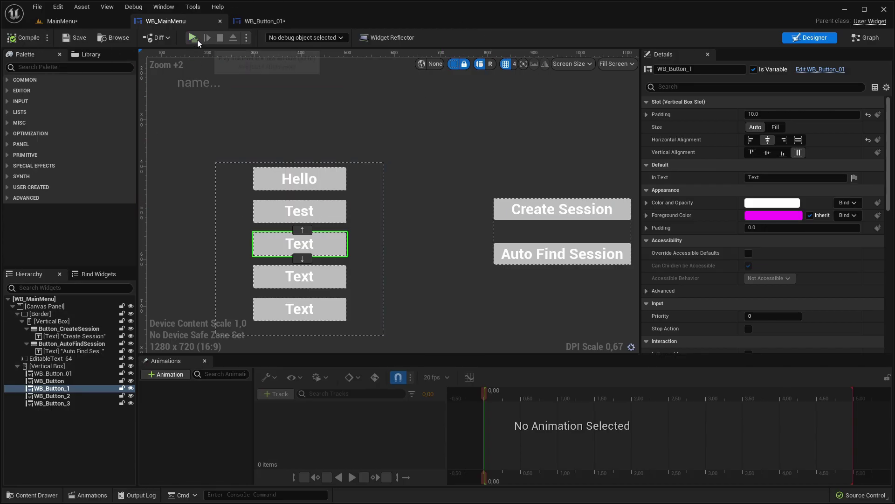
pyautogui.click(273, 216)
pyautogui.click(192, 38)
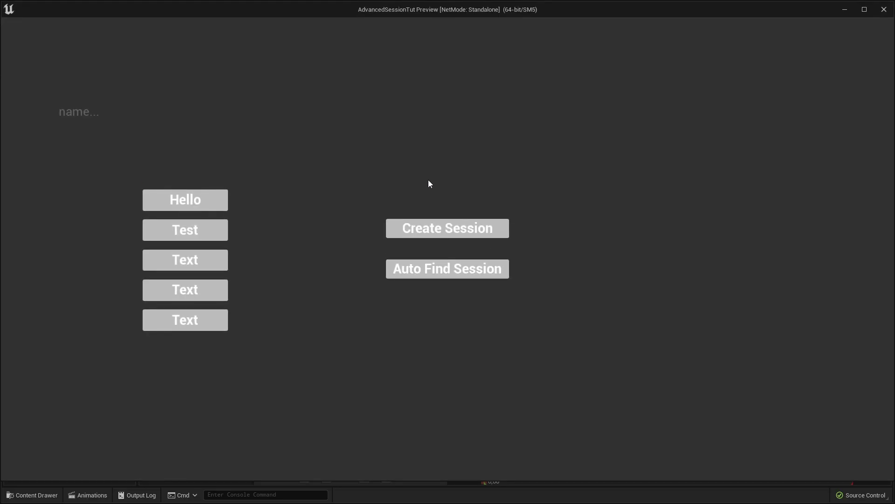
pyautogui.click(192, 205)
pyautogui.click(193, 235)
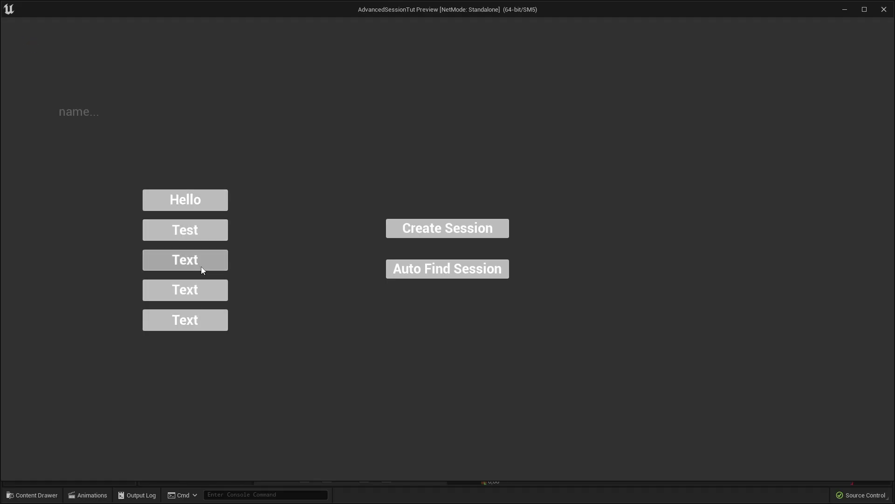
pyautogui.click(205, 226)
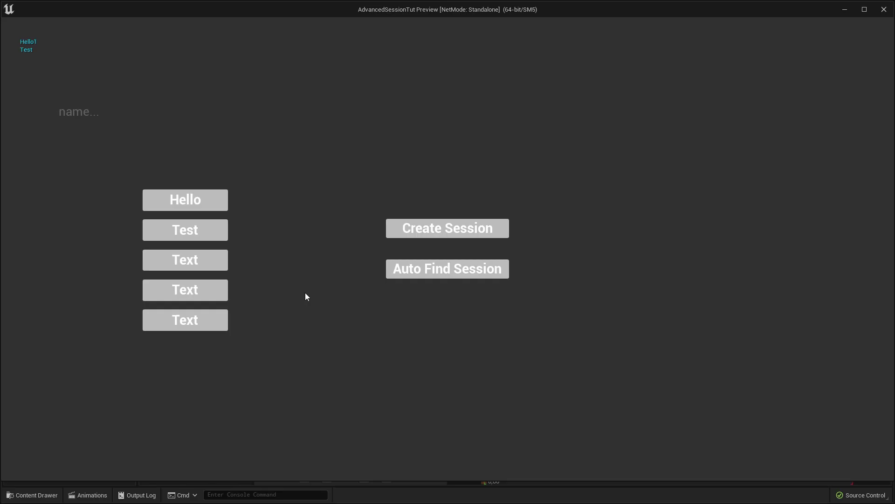
pyautogui.press('Escape')
pyautogui.click(305, 179)
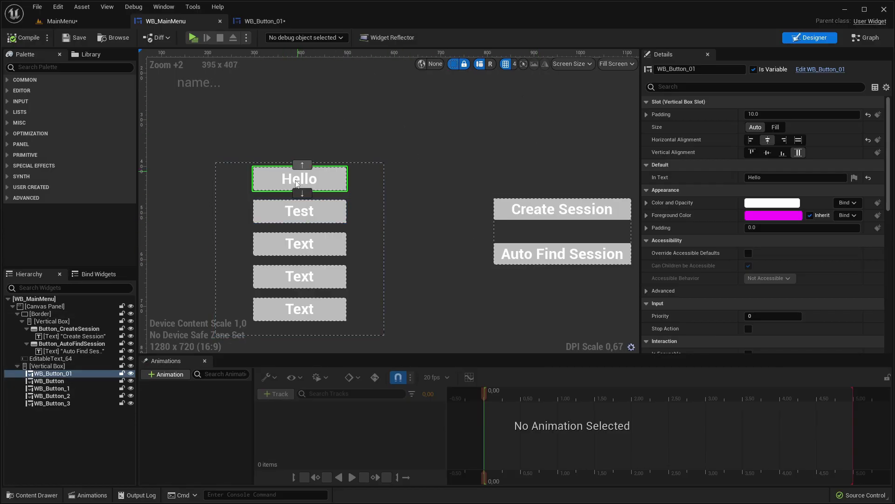
# Reload the WB_MainMenu asset from disk via the Content Browser
pyautogui.click(74, 23)
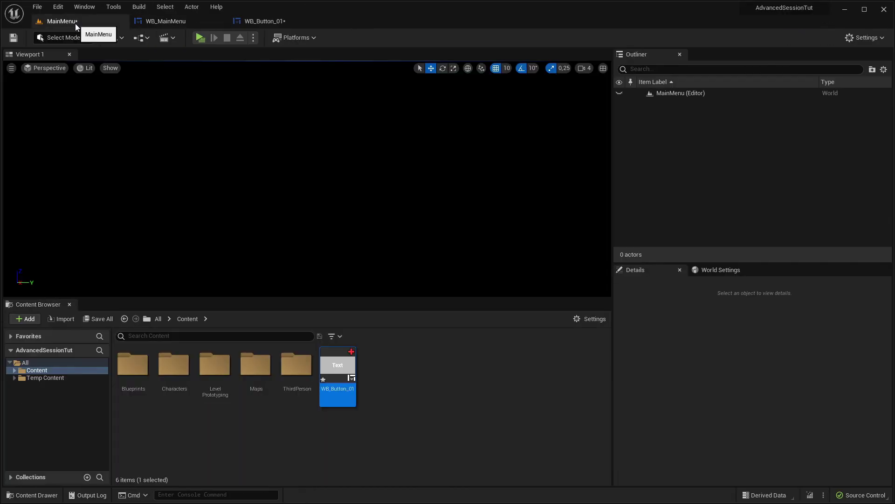
pyautogui.rightClick(337, 371)
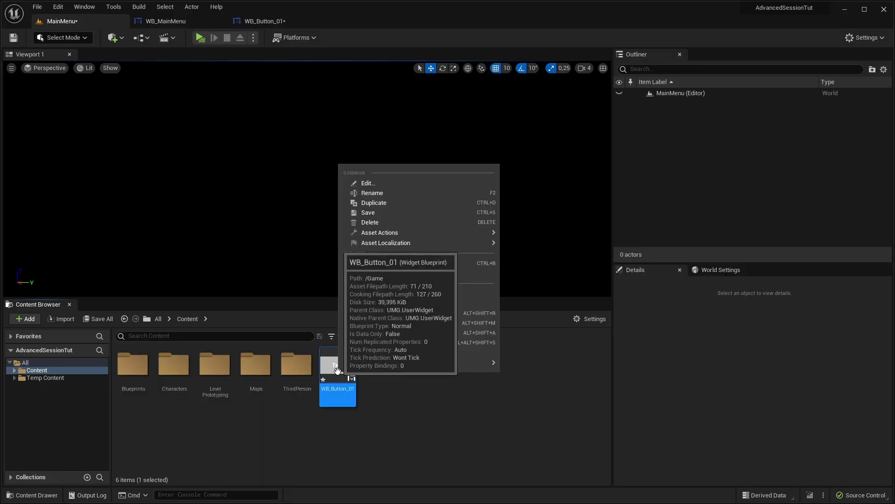
pyautogui.click(178, 24)
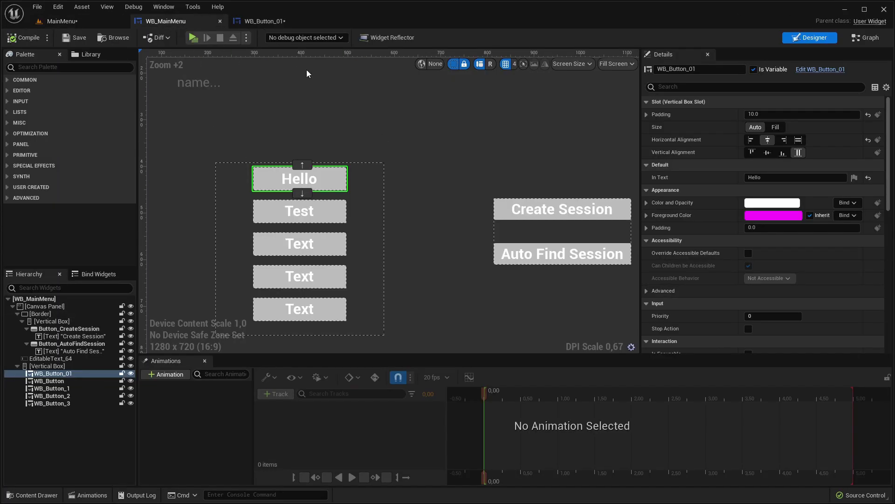
pyautogui.scroll(-3, 254, 210)
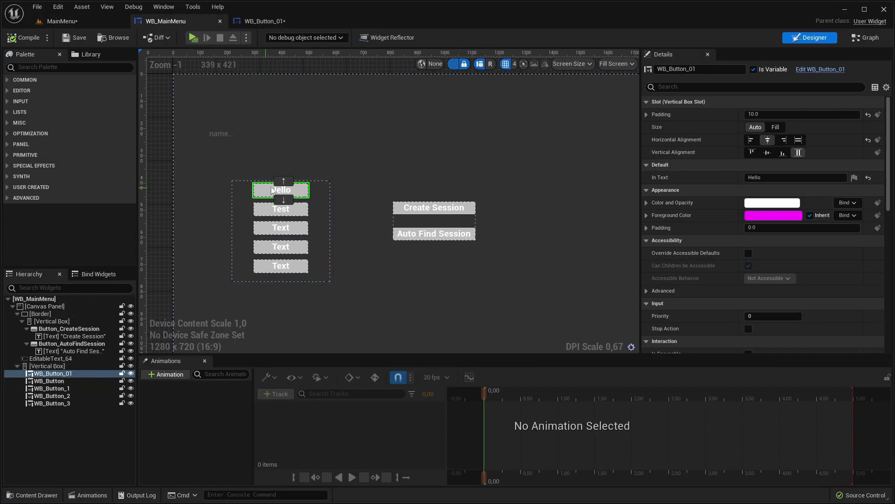
pyautogui.click(112, 38)
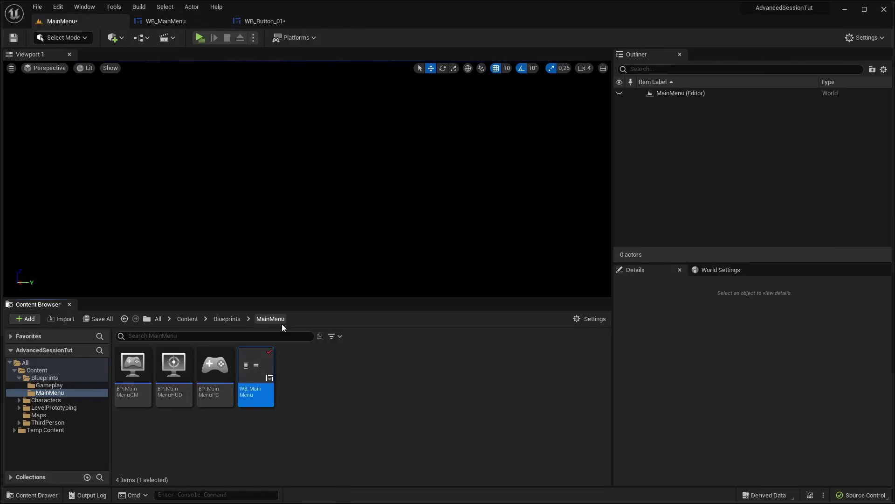
pyautogui.rightClick(255, 369)
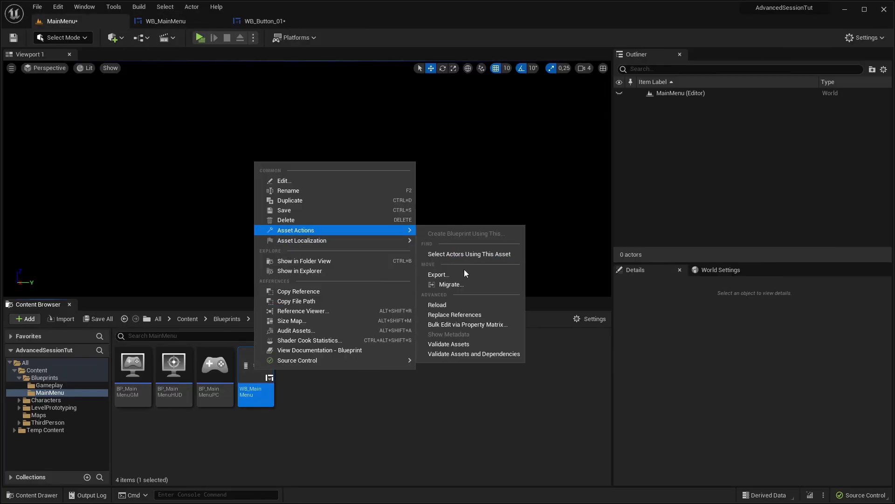
pyautogui.click(446, 306)
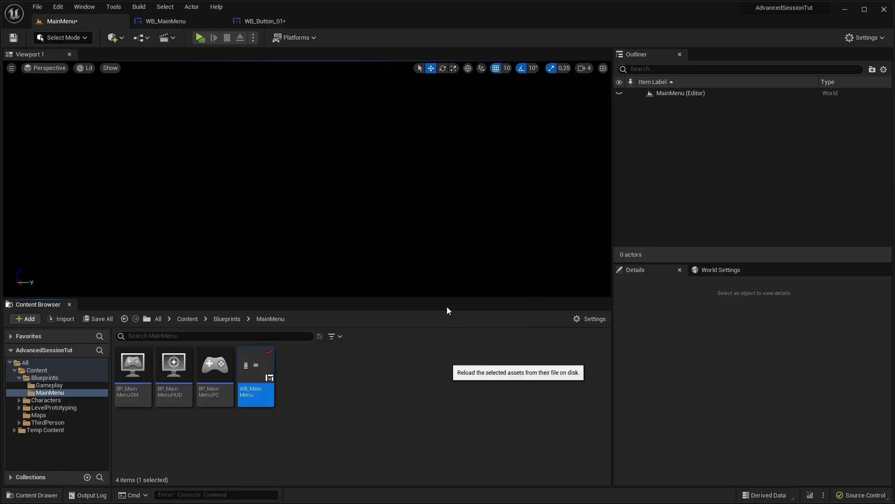
pyautogui.scroll(3, 237, 195)
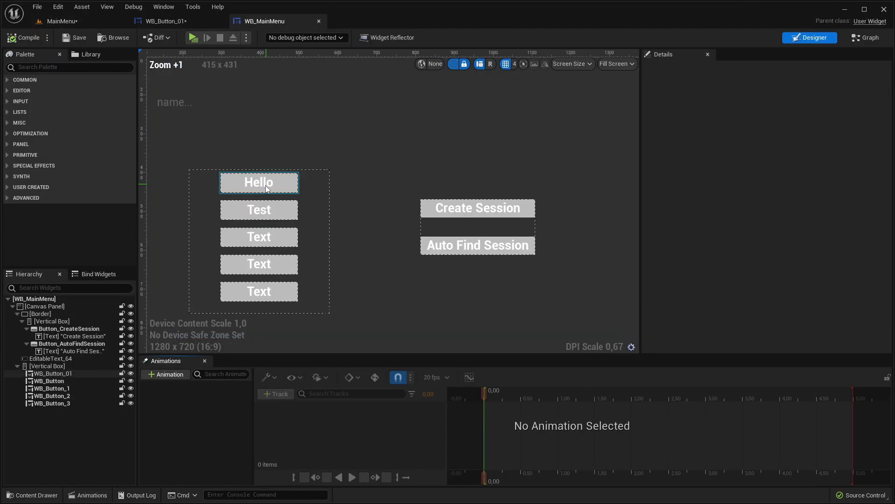
# Select each of the five button instances, from Hello and Test to the last
pyautogui.click(237, 185)
pyautogui.click(247, 209)
pyautogui.click(242, 238)
pyautogui.click(243, 267)
pyautogui.click(236, 286)
pyautogui.click(234, 265)
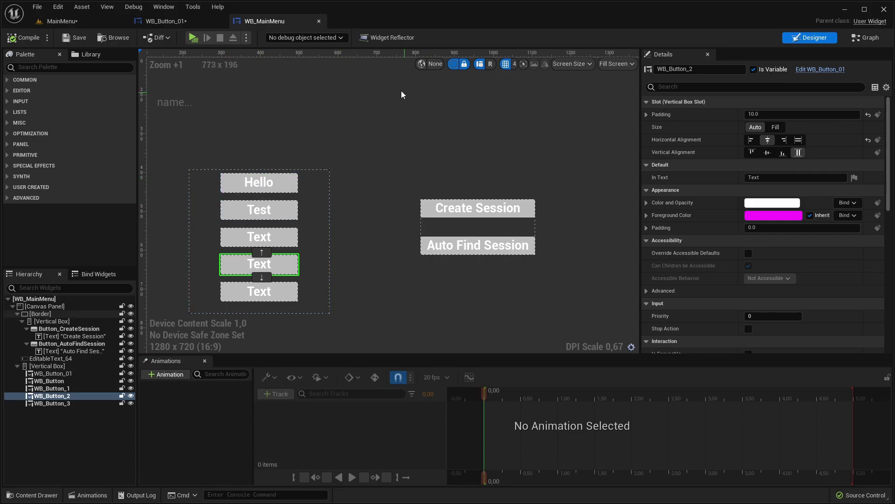
pyautogui.click(240, 178)
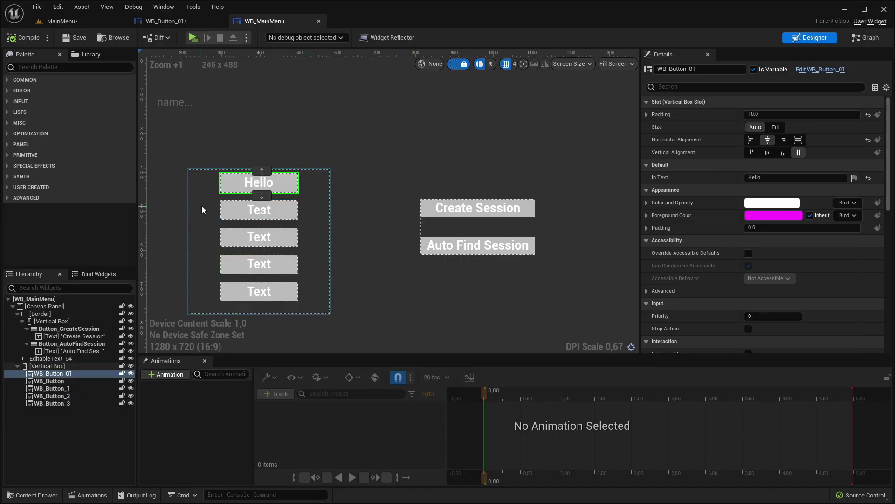
# Bring the WB_Button_01 tab forward in its Designer view
pyautogui.moveTo(297, 230); pyautogui.dragTo(335, 220, button='right')
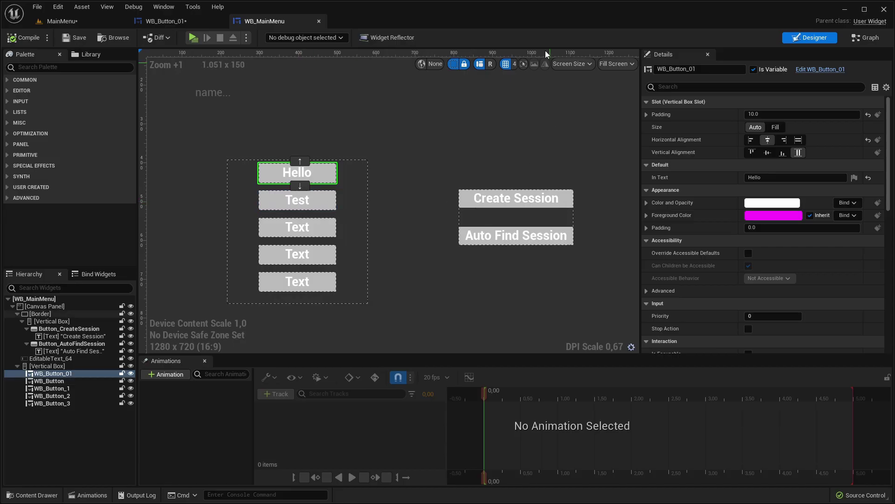
pyautogui.moveTo(184, 21); pyautogui.dragTo(270, 21)
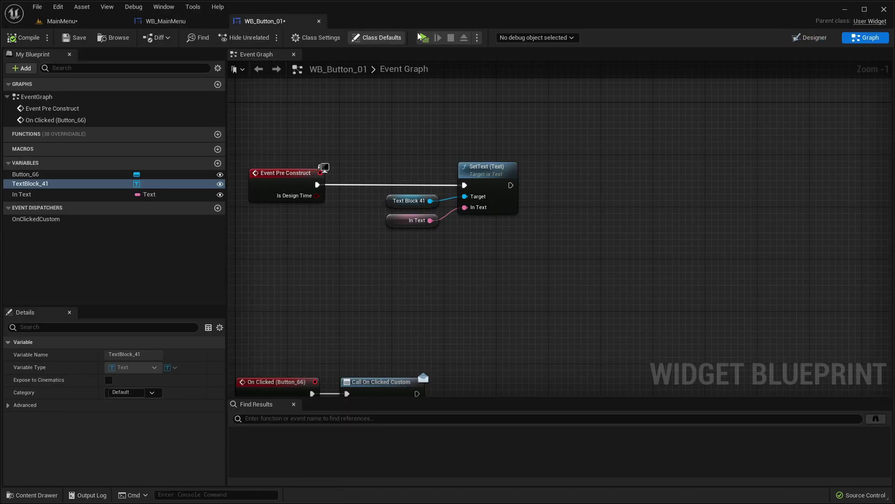
pyautogui.scroll(-4, 371, 182)
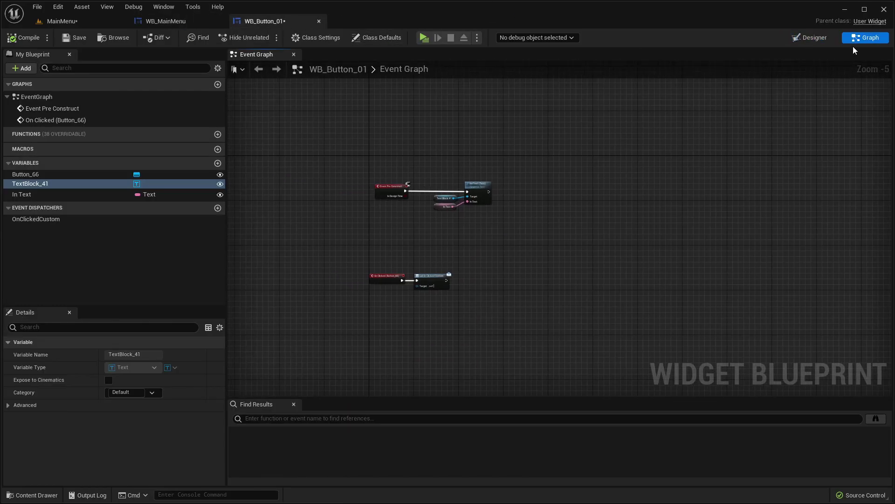
pyautogui.click(810, 39)
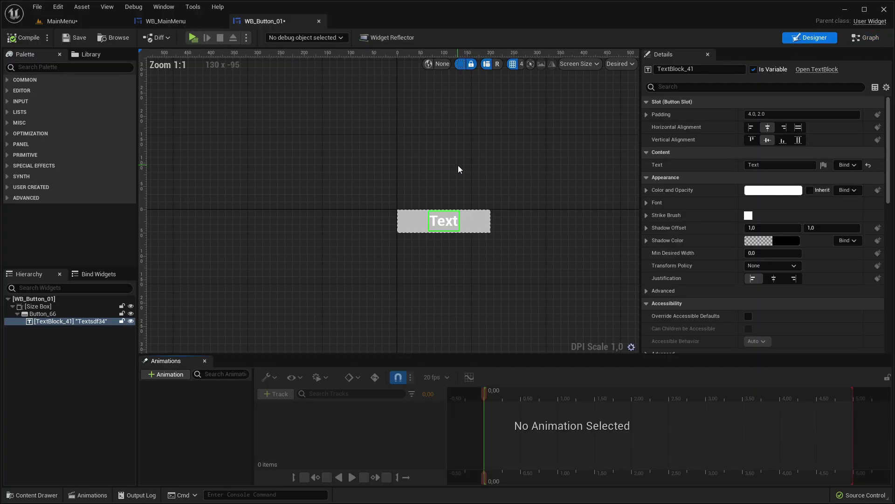
# Zoom and pan the designer canvas to frame the button with its Text label
pyautogui.scroll(4, 323, 189)
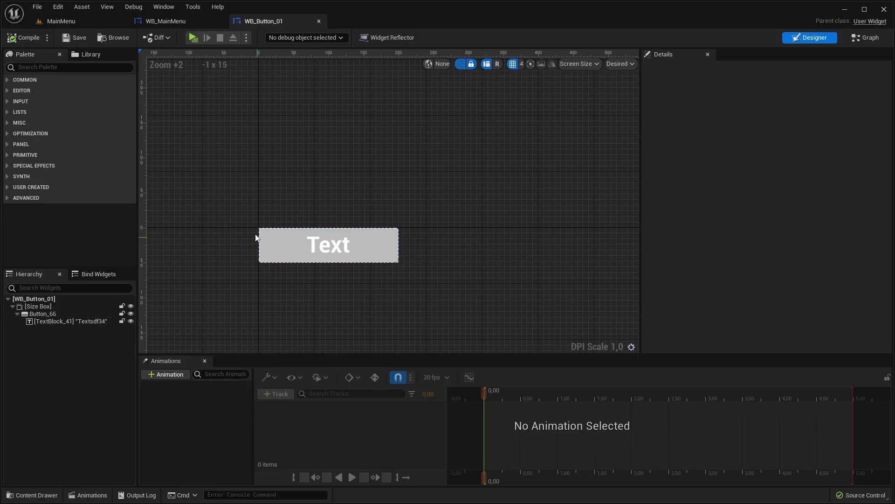
pyautogui.scroll(-2, 345, 243)
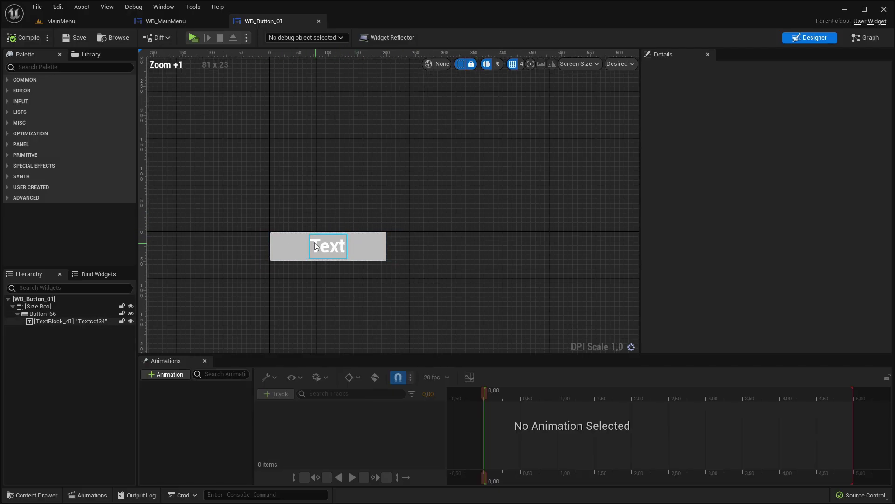
pyautogui.moveTo(335, 242); pyautogui.dragTo(293, 248, button='right')
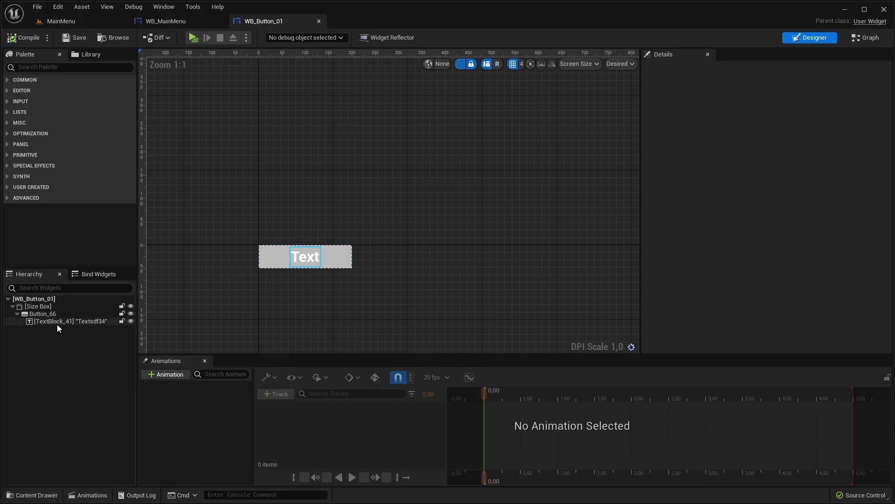
pyautogui.scroll(3, 353, 259)
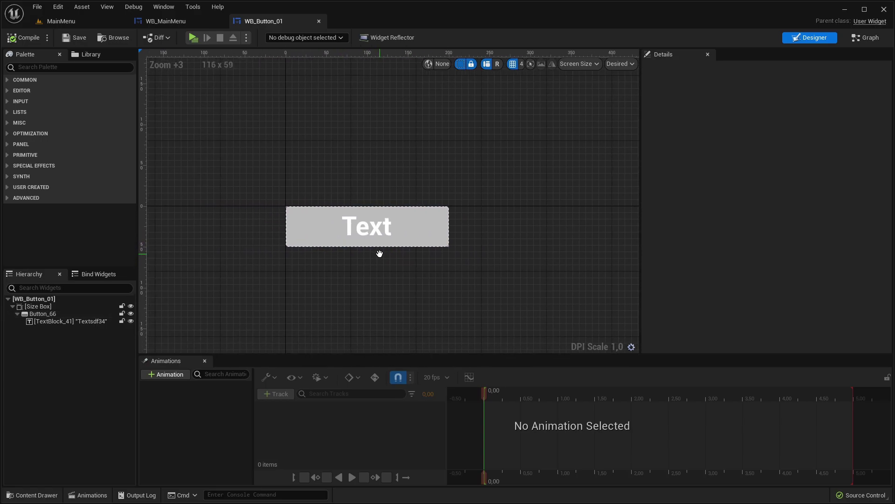
pyautogui.scroll(-1, 336, 252)
pyautogui.scroll(1, 322, 250)
pyautogui.moveTo(322, 250); pyautogui.dragTo(281, 235, button='right')
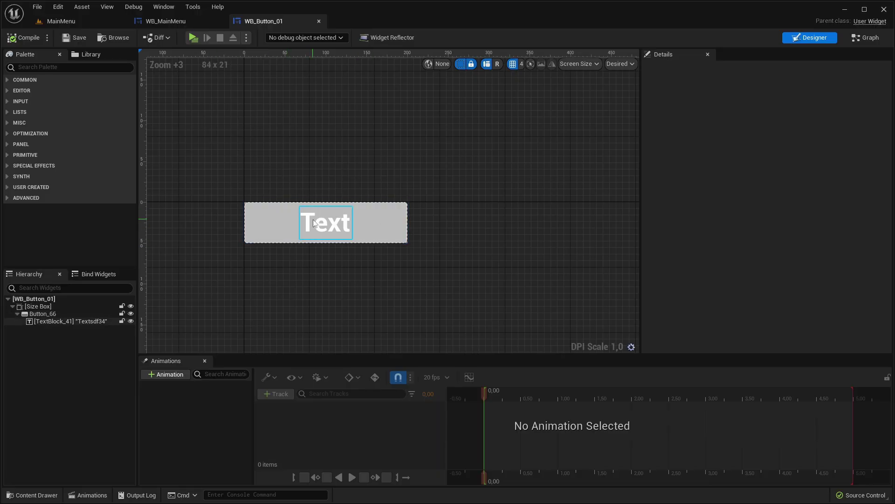
pyautogui.scroll(5, 240, 210)
pyautogui.scroll(4, 240, 210)
pyautogui.scroll(2, 229, 205)
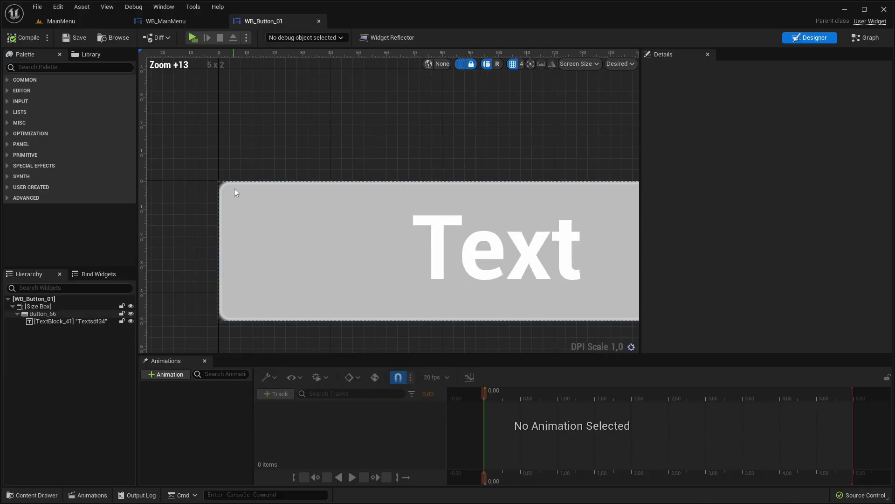
# Set Button_66's background colour Alpha to 0 so the button is fully transparent
pyautogui.click(266, 242)
pyautogui.scroll(-3, 280, 248)
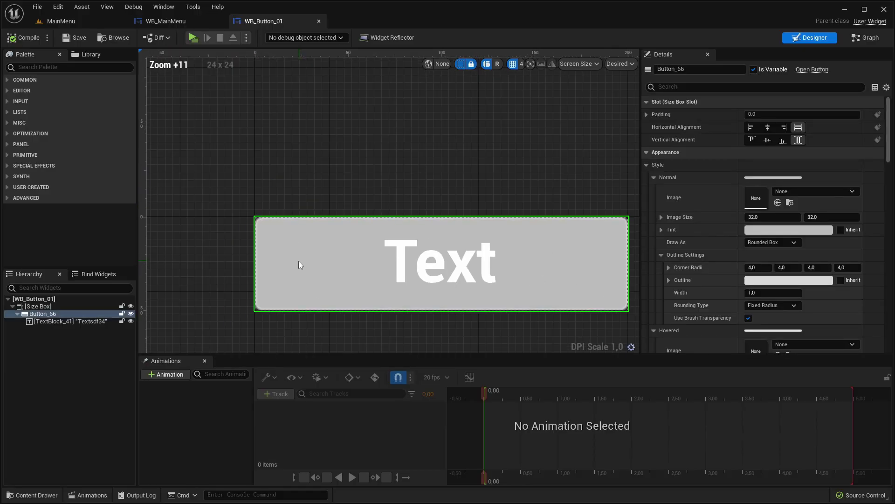
pyautogui.scroll(1, 292, 250)
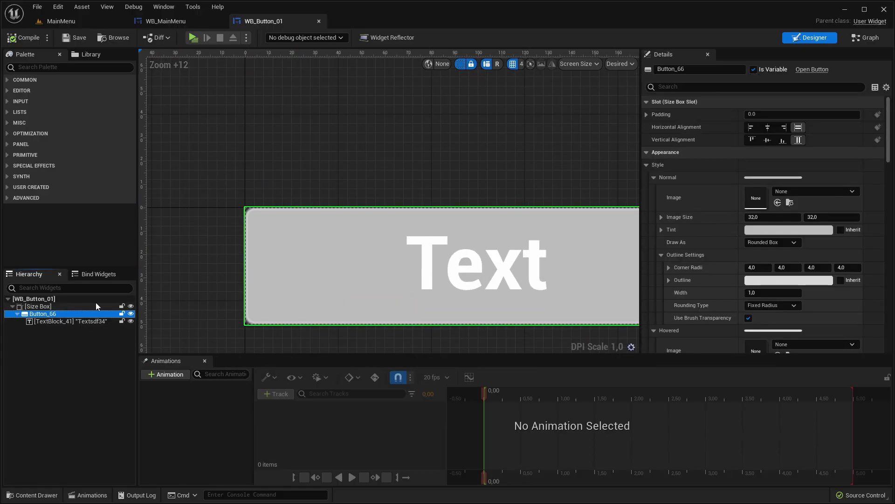
pyautogui.click(645, 165)
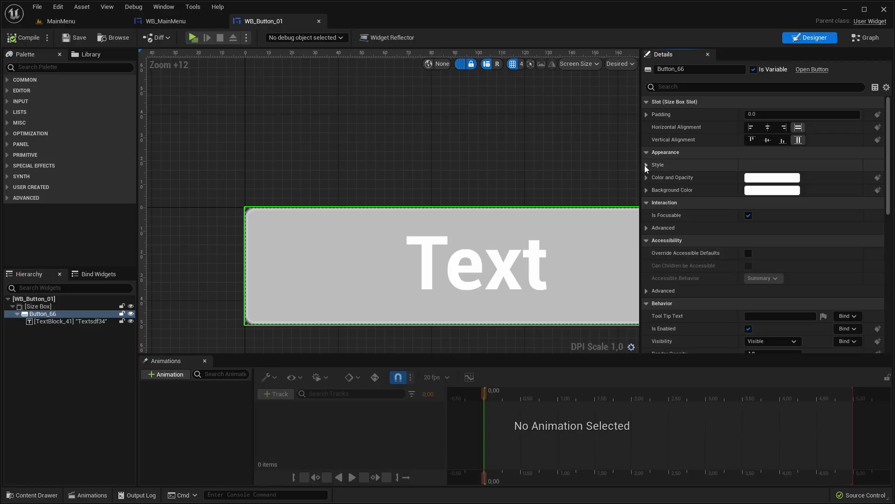
pyautogui.click(754, 191)
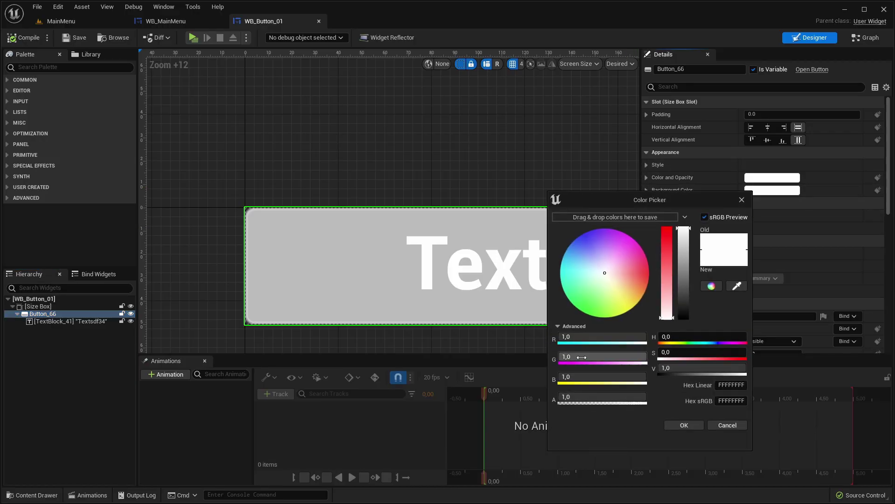
pyautogui.moveTo(639, 397); pyautogui.dragTo(562, 397)
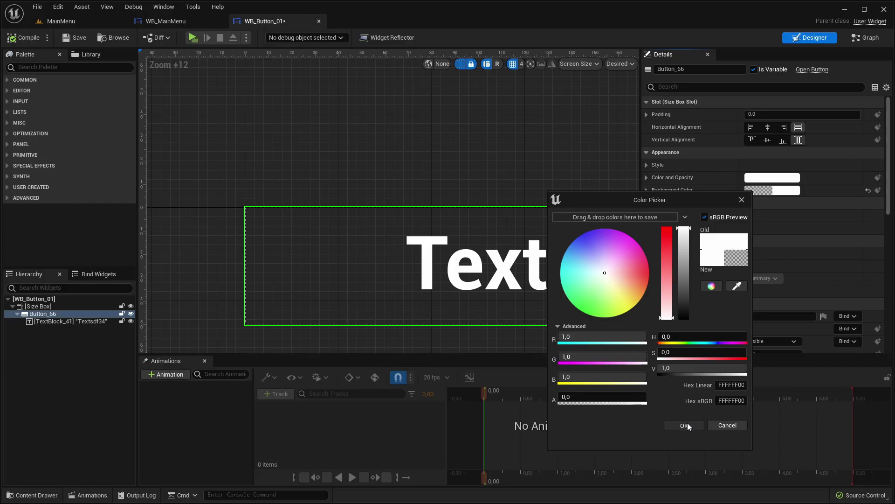
pyautogui.click(685, 425)
pyautogui.scroll(-3, 303, 216)
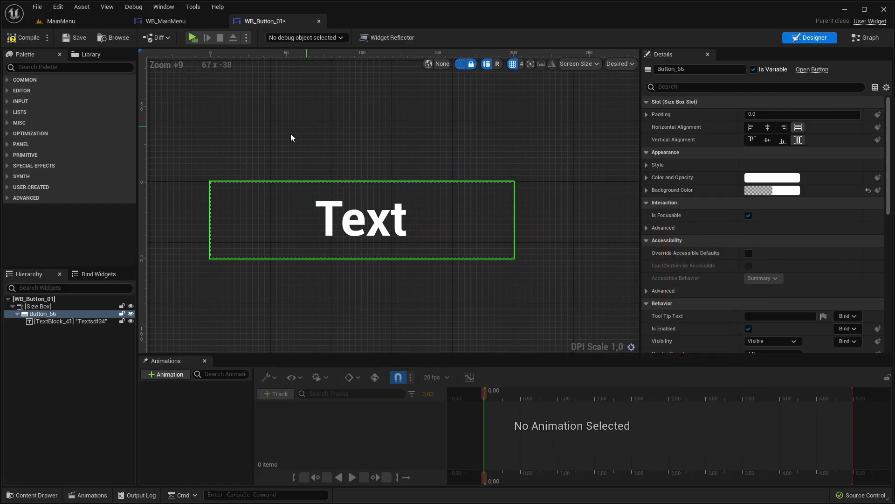
pyautogui.click(47, 321)
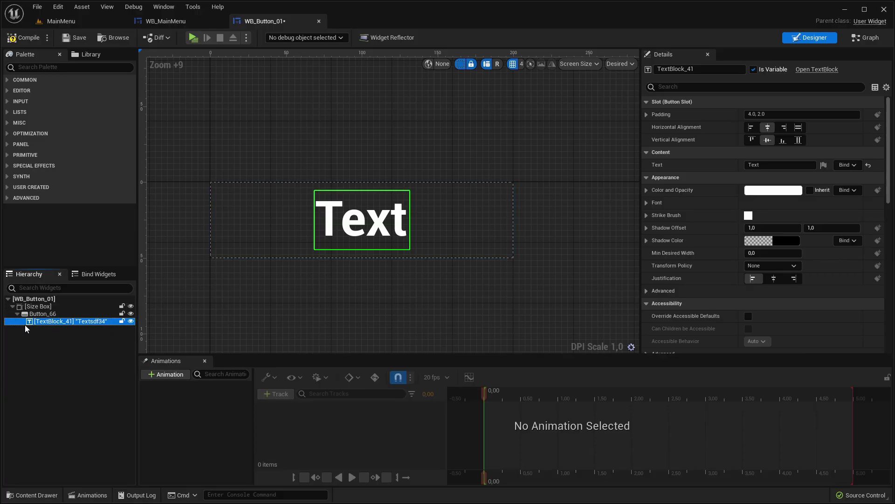
# Wrap the TextBlock_41 label in a Border
pyautogui.rightClick(59, 325)
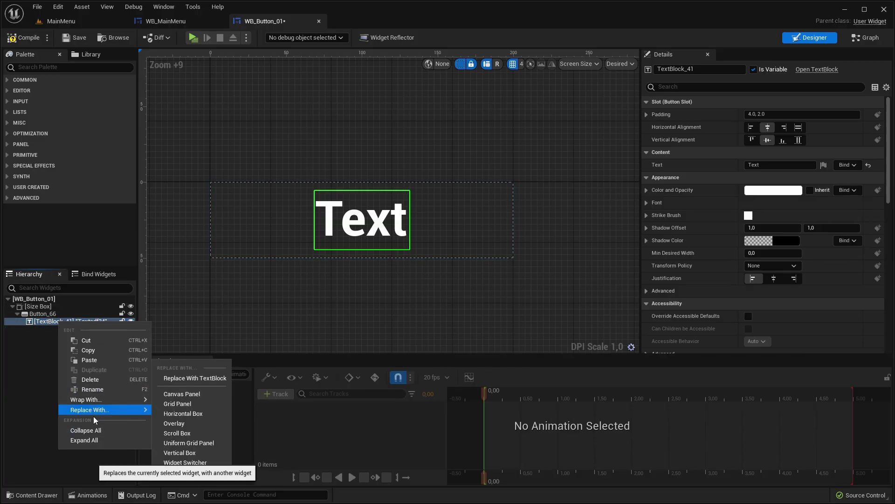
pyautogui.moveTo(104, 399)
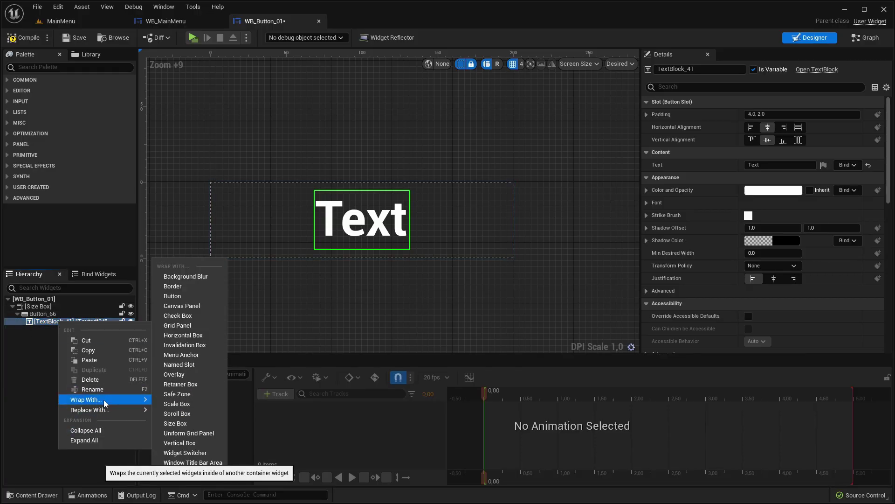
pyautogui.click(181, 286)
# Set the Border's slot to fill horizontally and vertically with 0 padding, then save WB_Button_01
pyautogui.click(45, 322)
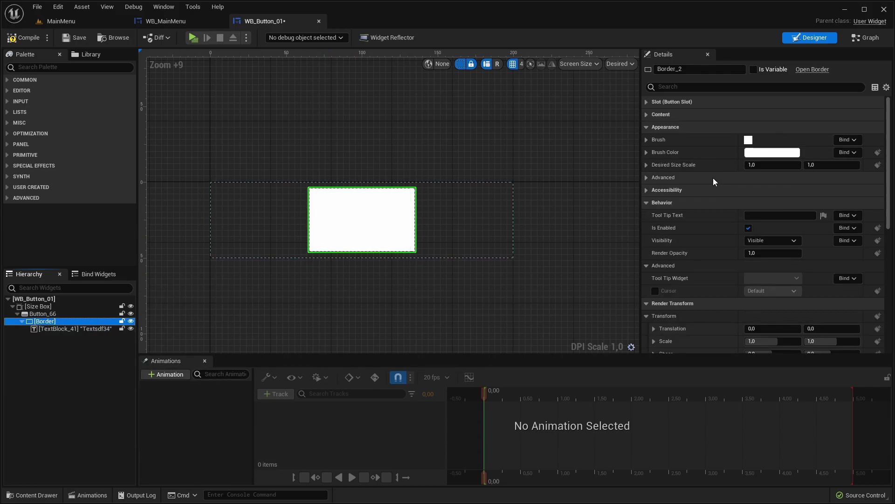
pyautogui.click(646, 115)
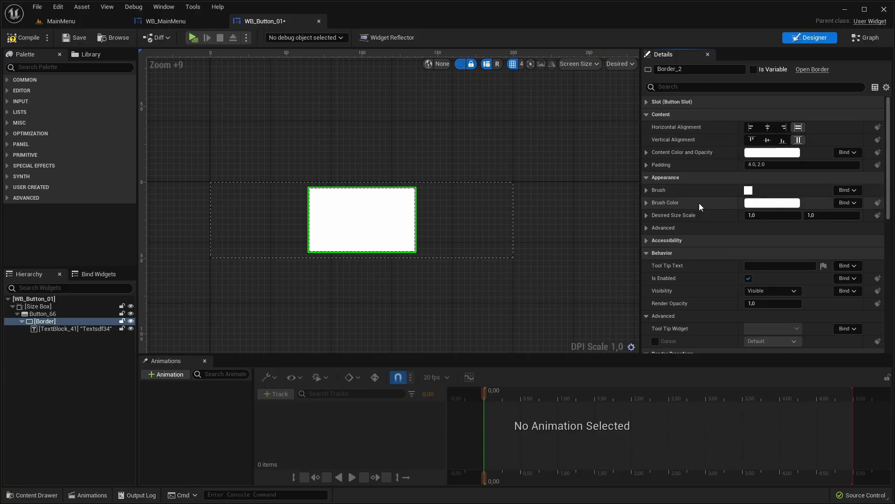
pyautogui.click(646, 102)
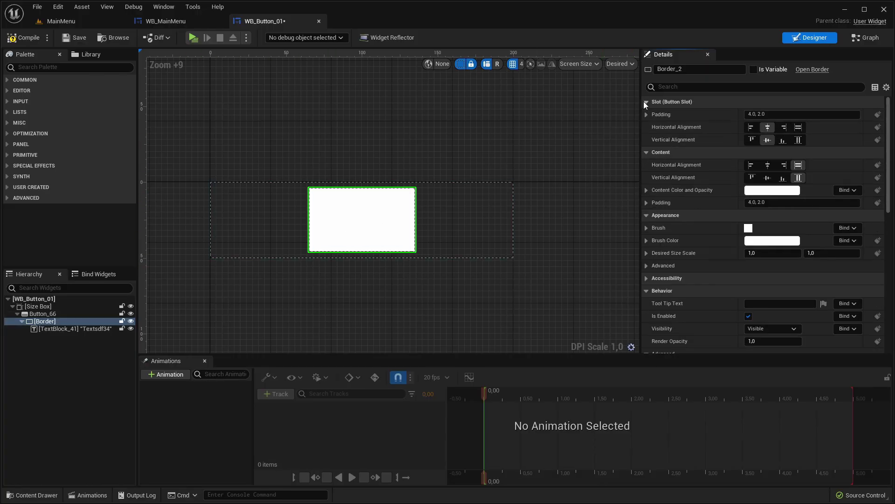
pyautogui.click(797, 127)
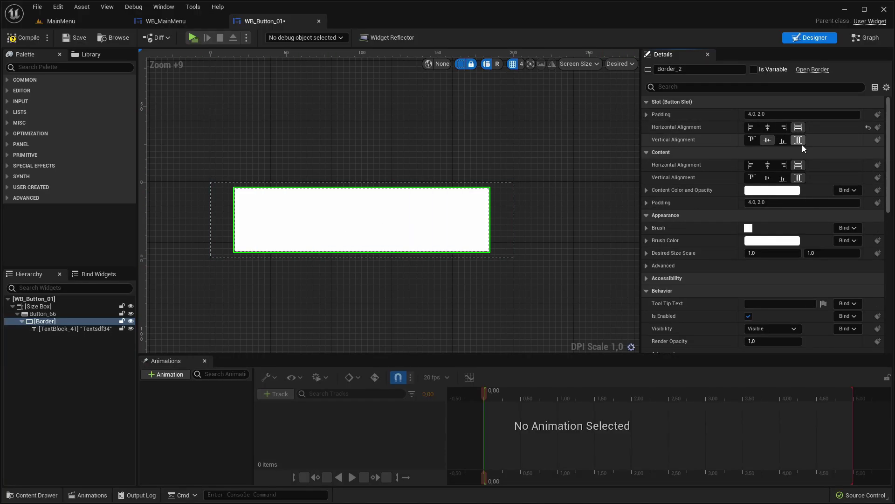
pyautogui.click(799, 141)
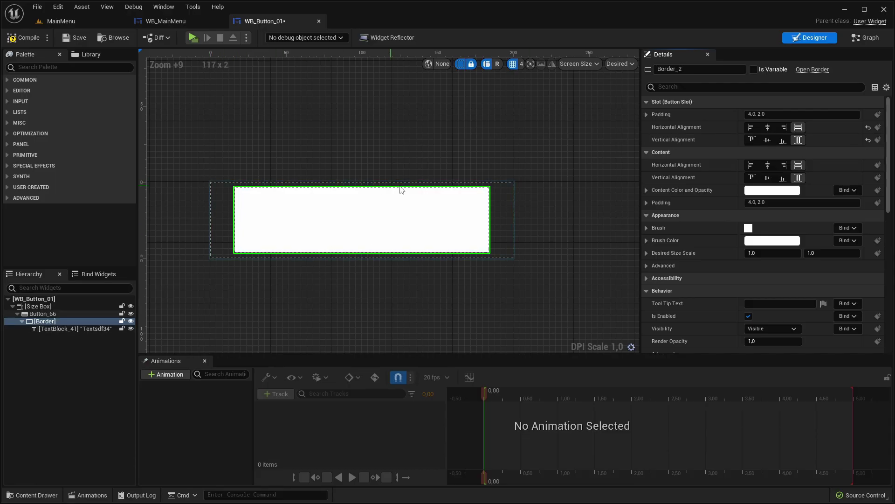
pyautogui.click(781, 114)
pyautogui.write('0')
pyautogui.press('Return')
pyautogui.click(75, 38)
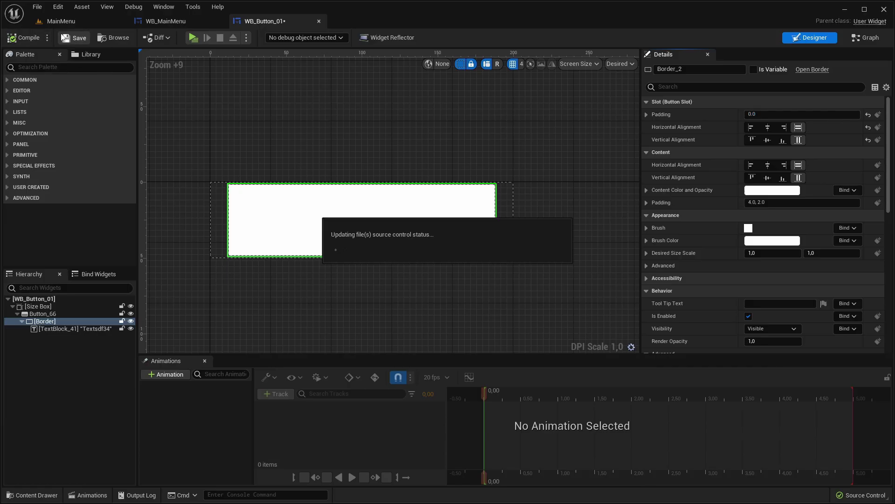
# Set Button_66's Normal Padding and Pressed Padding to 0, then compile and save
pyautogui.click(45, 315)
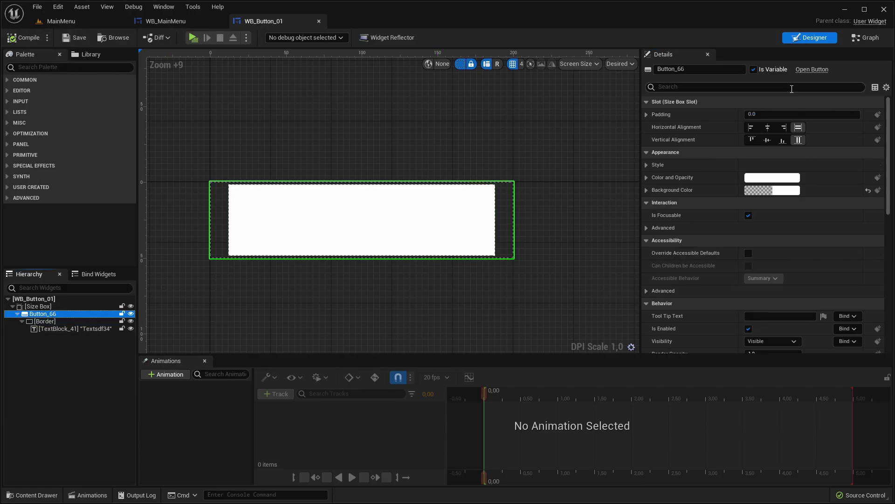
pyautogui.click(715, 87)
pyautogui.write('padd')
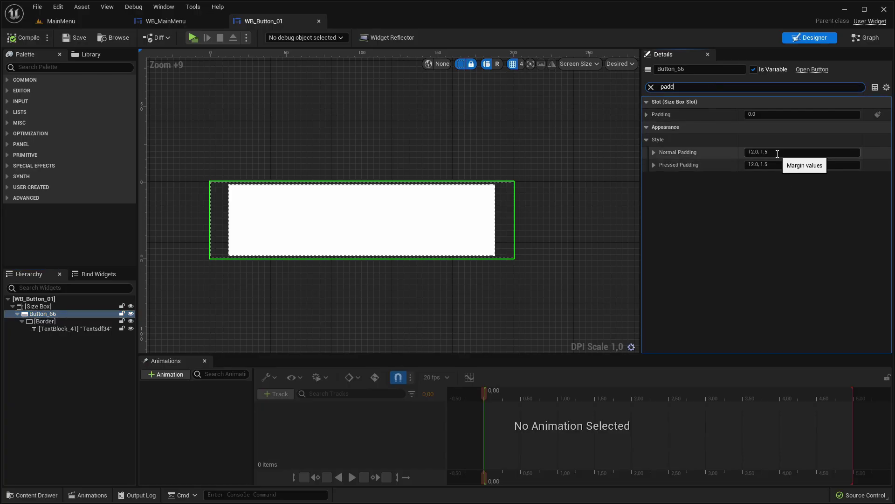
pyautogui.click(779, 154)
pyautogui.write('0')
pyautogui.press('Return')
pyautogui.click(768, 164)
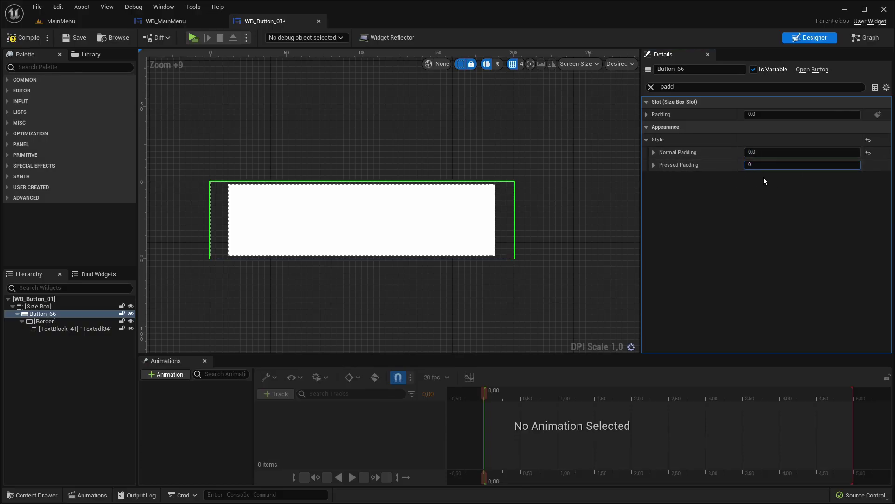
pyautogui.press('Return')
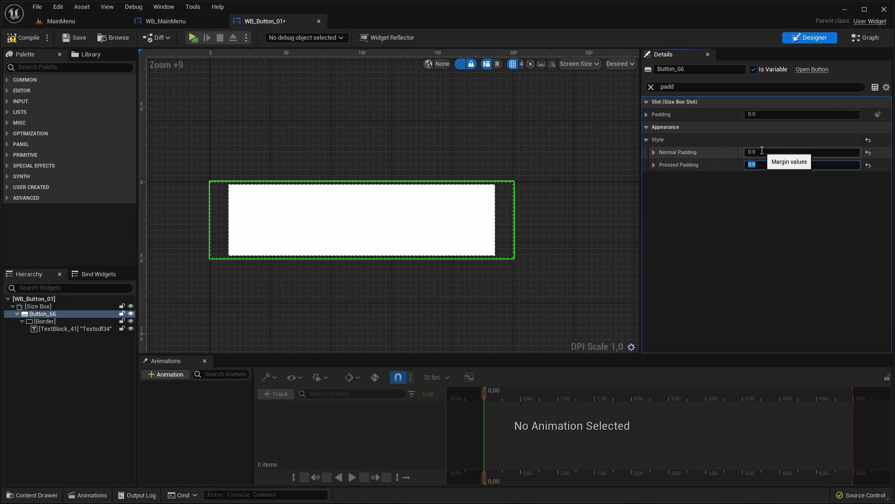
pyautogui.click(19, 39)
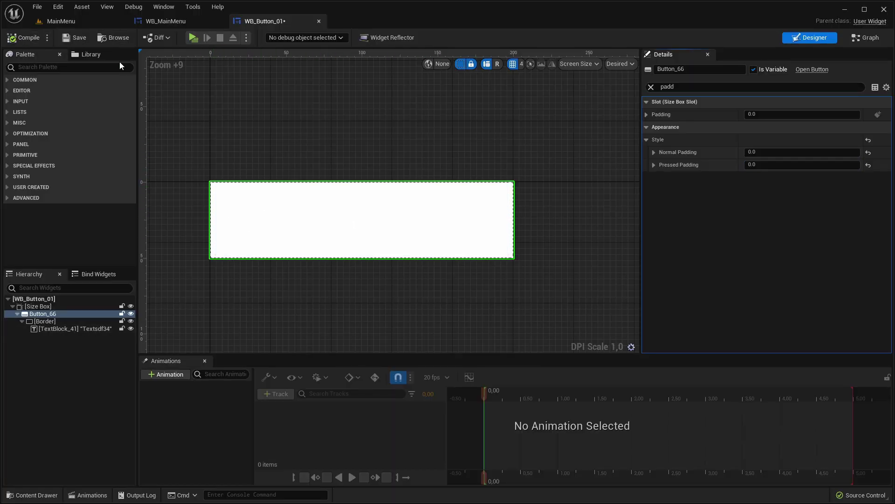
pyautogui.click(76, 38)
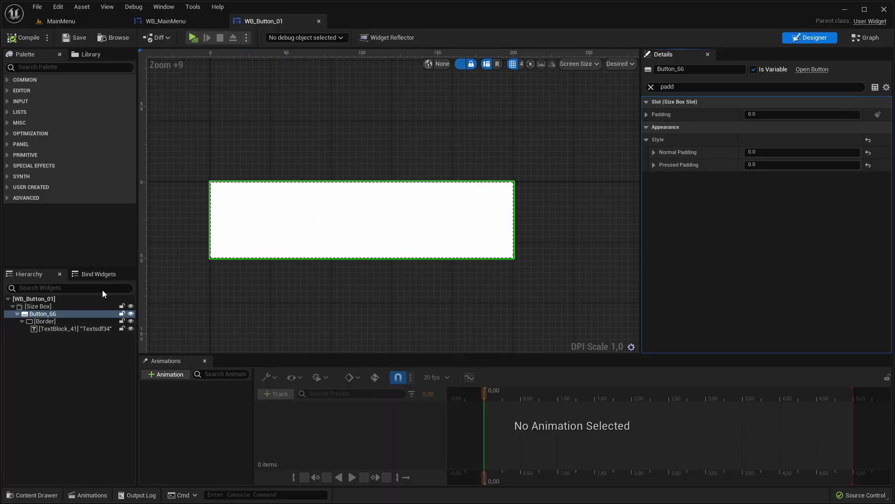
# Give Border_2 a black Brush Color with roughly 0.3 alpha
pyautogui.click(36, 323)
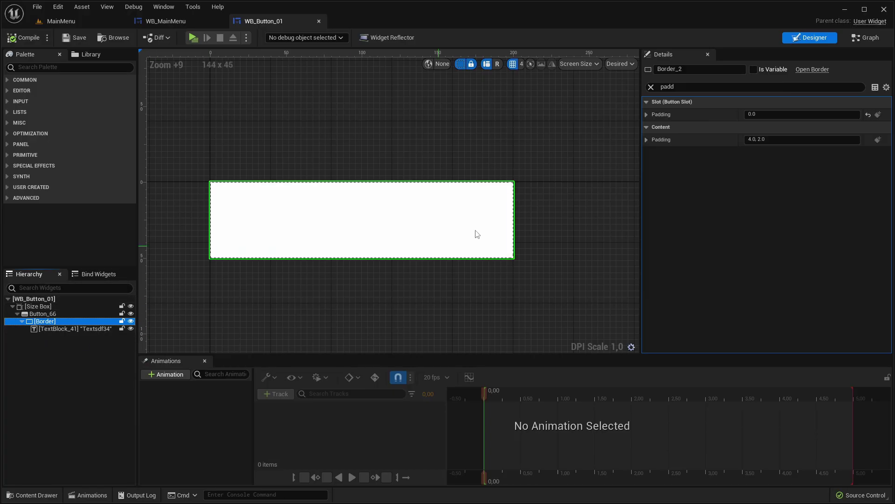
pyautogui.click(651, 87)
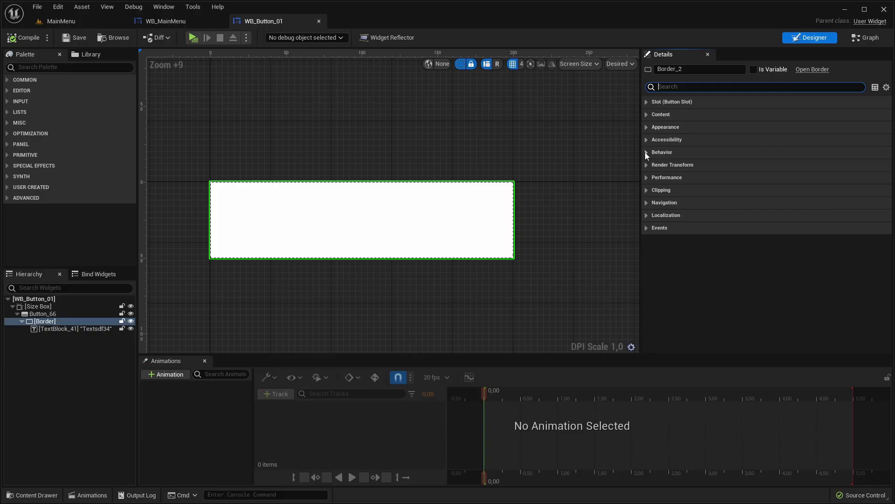
pyautogui.click(647, 127)
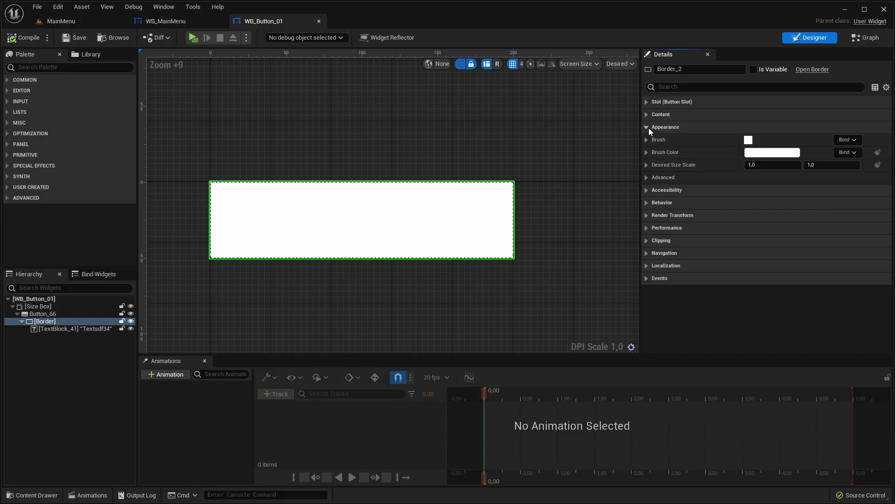
pyautogui.click(753, 154)
pyautogui.moveTo(686, 264); pyautogui.dragTo(685, 278)
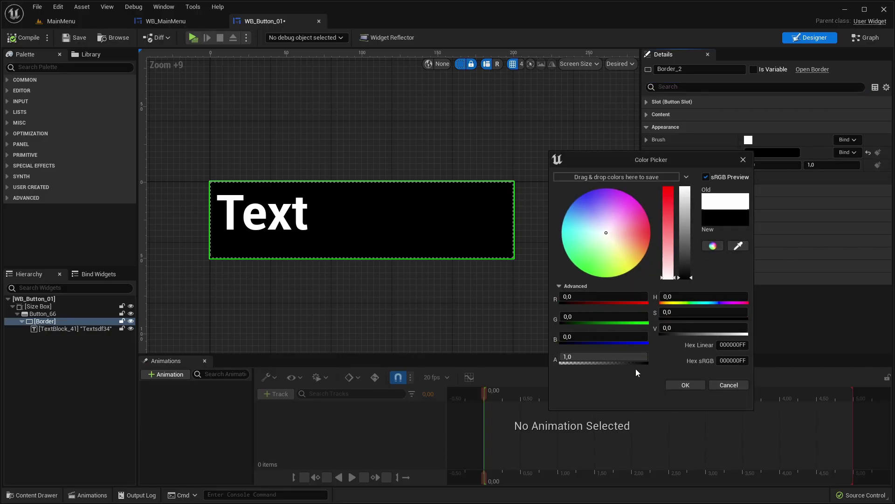
pyautogui.moveTo(623, 356)
pyautogui.mouseDown()
pyautogui.moveTo(580, 356)
pyautogui.moveTo(625, 357)
pyautogui.mouseUp()
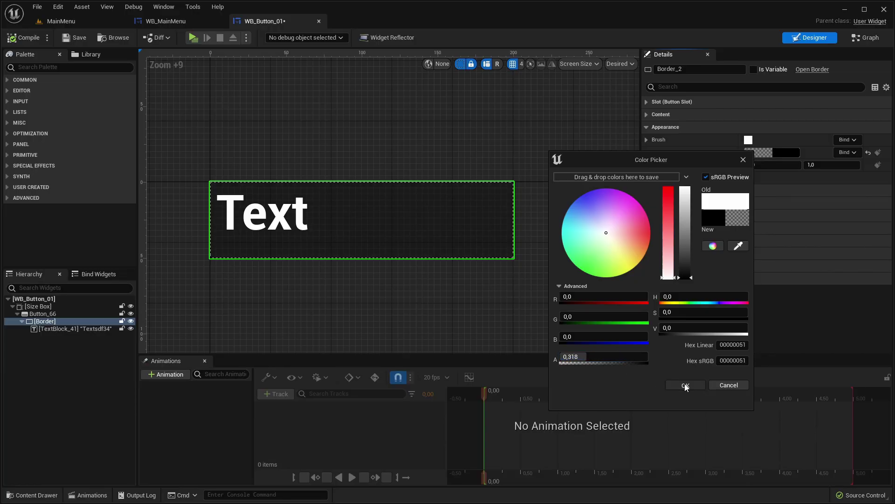
pyautogui.click(685, 386)
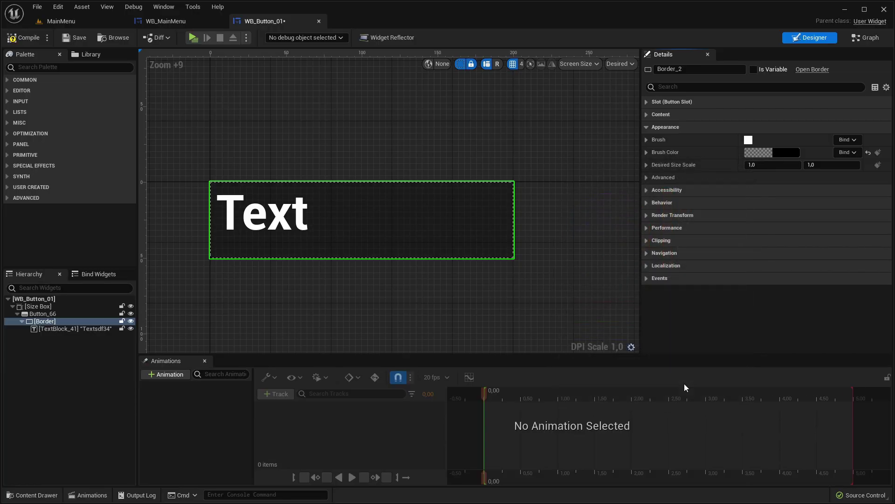
# Centre TextBlock_41 horizontally and vertically inside the border
pyautogui.click(271, 222)
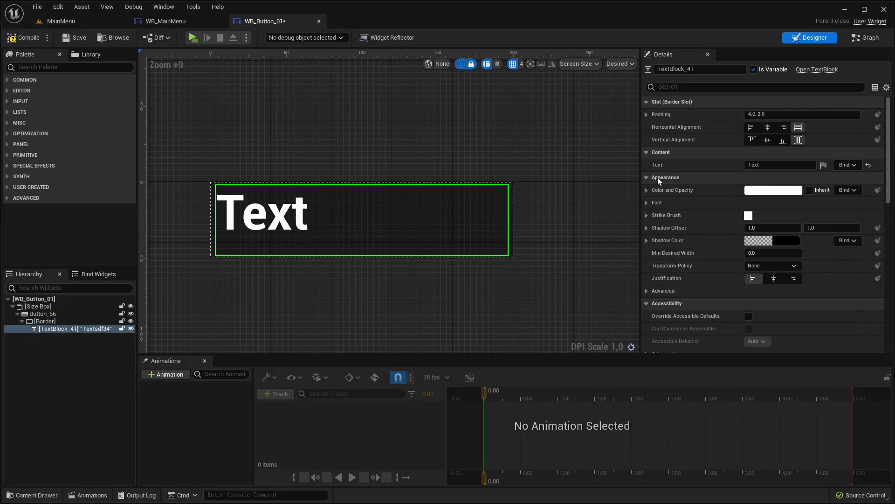
pyautogui.click(767, 139)
pyautogui.click(767, 126)
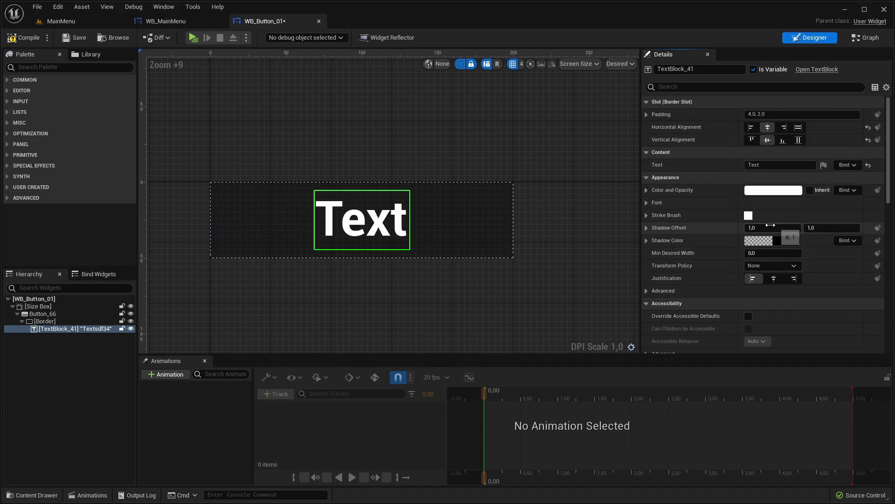
# Set the label's font to size 19 with the Regular typeface, then compile and save
pyautogui.scroll(-3, 762, 248)
pyautogui.scroll(3, 762, 248)
pyautogui.click(645, 202)
pyautogui.click(771, 239)
pyautogui.press('Return')
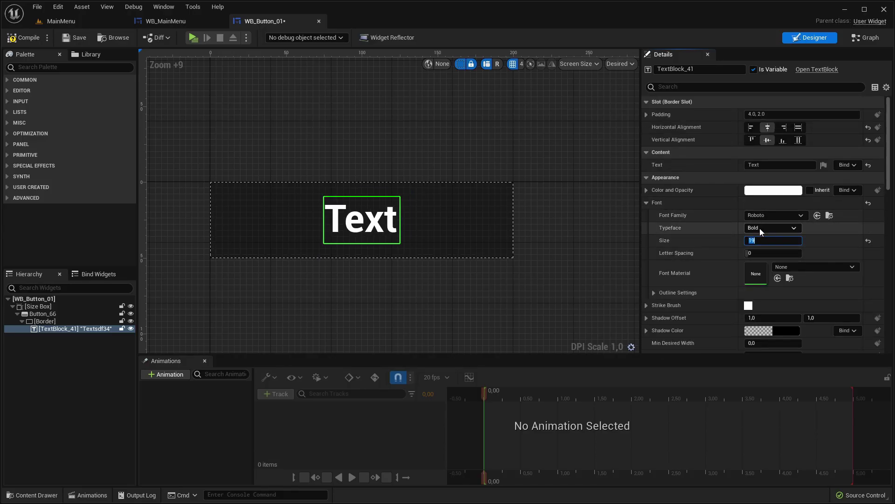
pyautogui.click(760, 228)
pyautogui.click(762, 273)
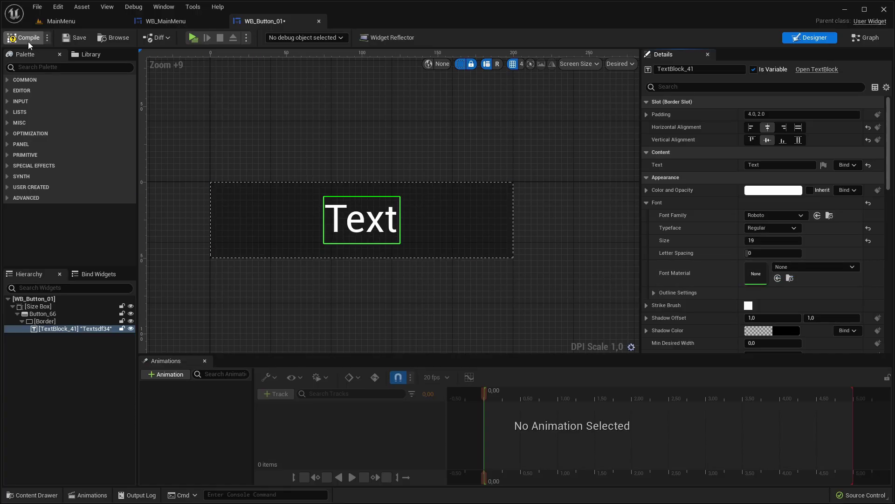
pyautogui.click(23, 37)
pyautogui.click(75, 37)
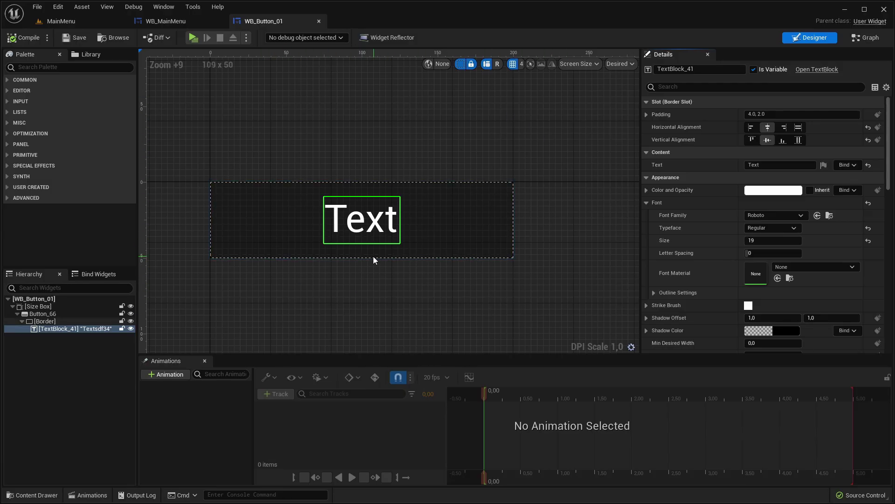
# Set TextBlock_41's Render Opacity to 0.5 and compile the widget
pyautogui.moveTo(405, 222); pyautogui.dragTo(429, 227, button='right')
pyautogui.scroll(3, 429, 228)
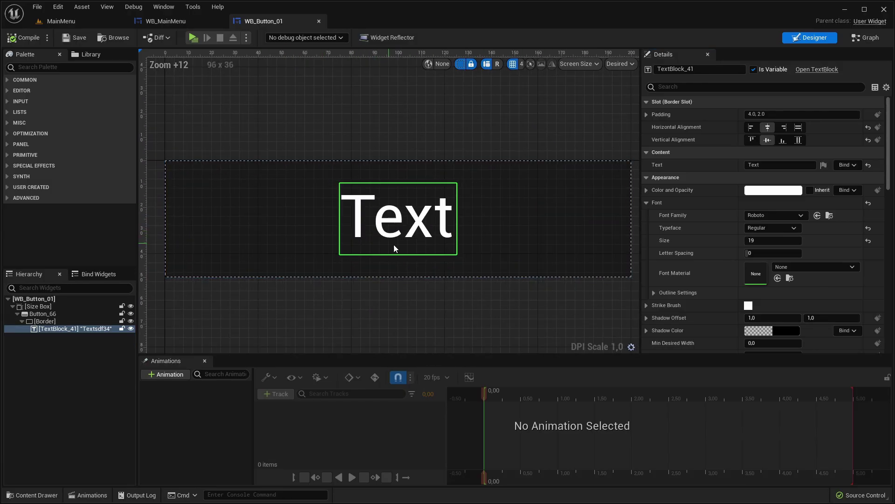
pyautogui.scroll(-5, 728, 161)
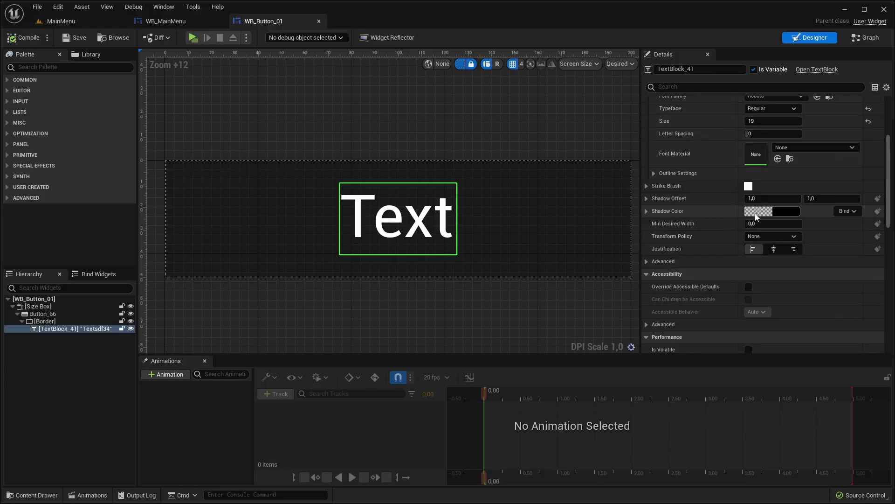
pyautogui.scroll(-1, 704, 220)
pyautogui.scroll(1, 704, 250)
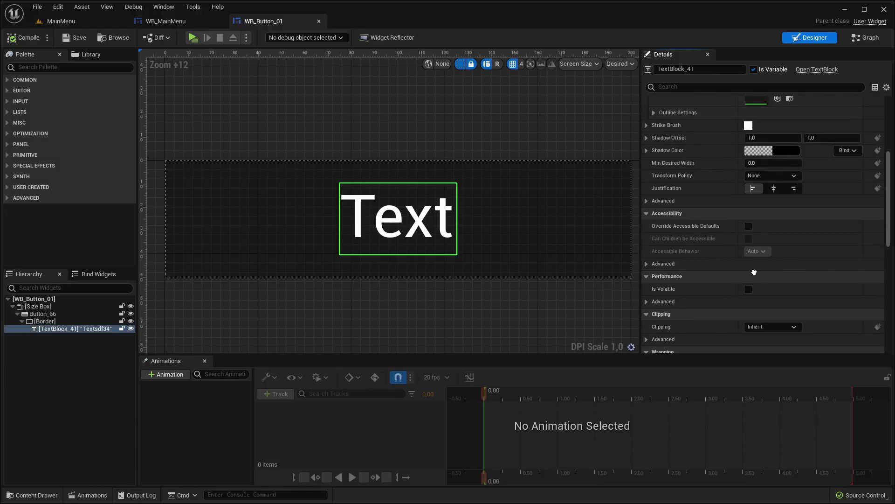
pyautogui.scroll(-1, 729, 178)
pyautogui.scroll(-2, 732, 235)
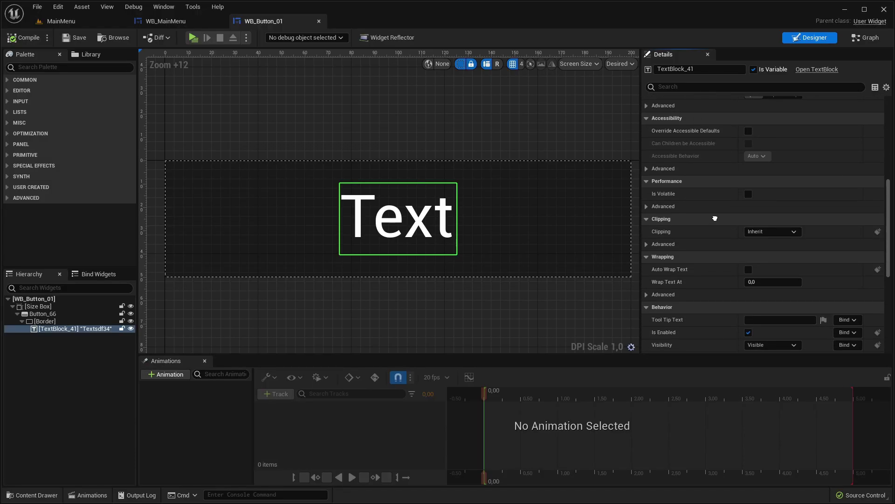
pyautogui.click(751, 319)
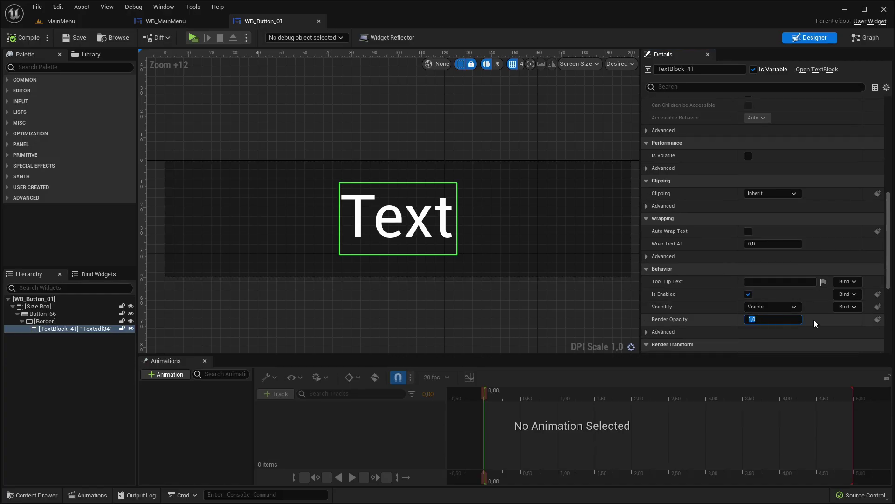
pyautogui.write('.5')
pyautogui.press('Return')
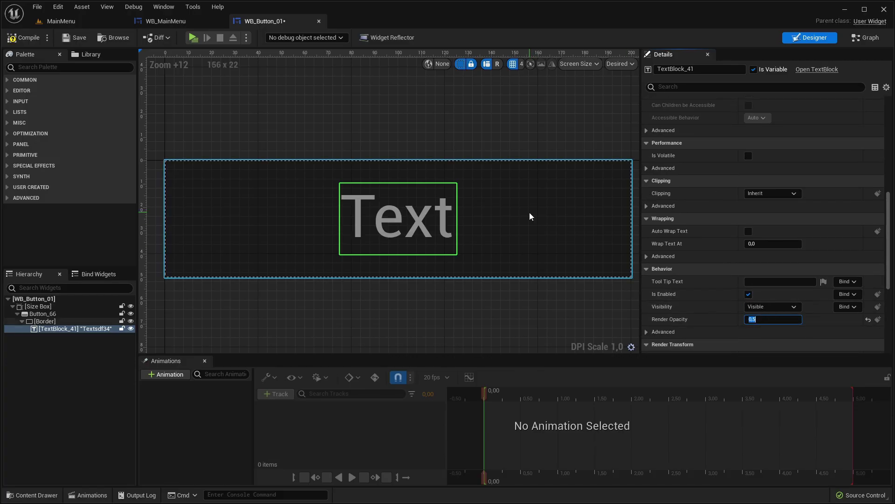
pyautogui.click(30, 37)
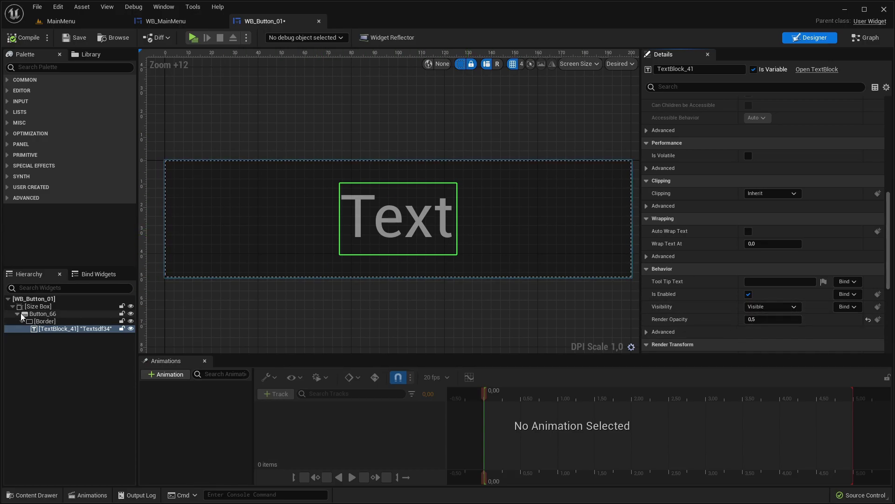
# Add On Hovered and On Unhovered event nodes for Button_66 to the event graph
pyautogui.click(42, 314)
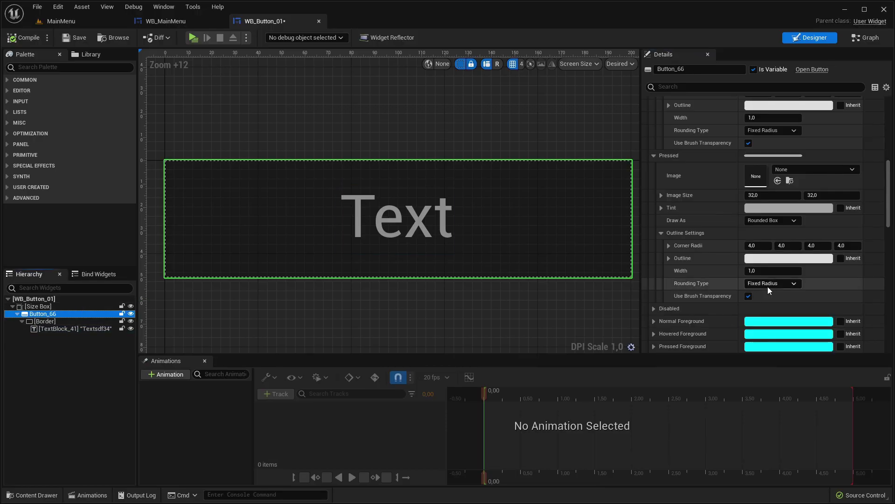
pyautogui.scroll(-15, 793, 284)
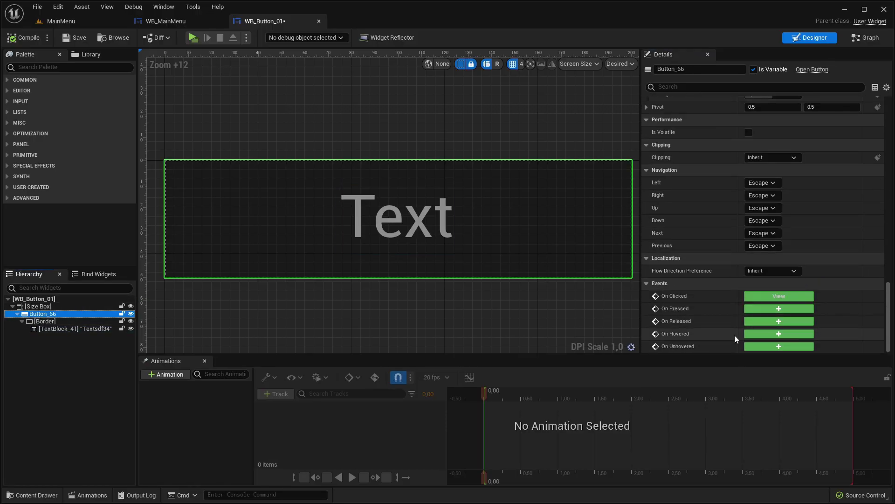
pyautogui.click(779, 334)
pyautogui.click(798, 39)
pyautogui.scroll(-15, 796, 113)
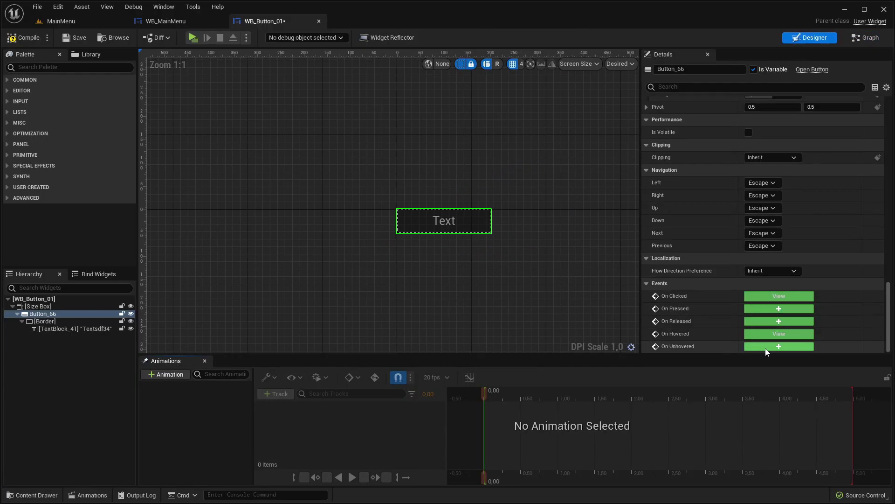
pyautogui.click(778, 347)
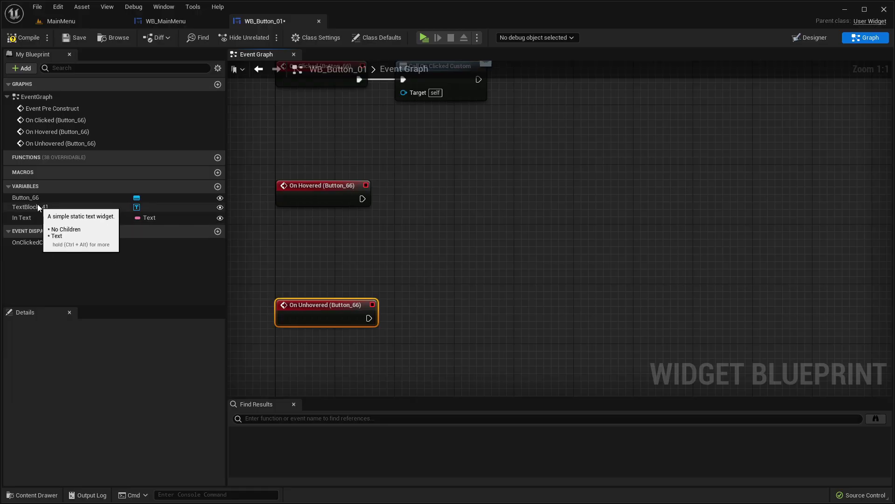
# Wire On Hovered to a Set Render Opacity node targeting Text Block 41 with value 1.0
pyautogui.moveTo(30, 207); pyautogui.dragTo(477, 212)
pyautogui.write('set render')
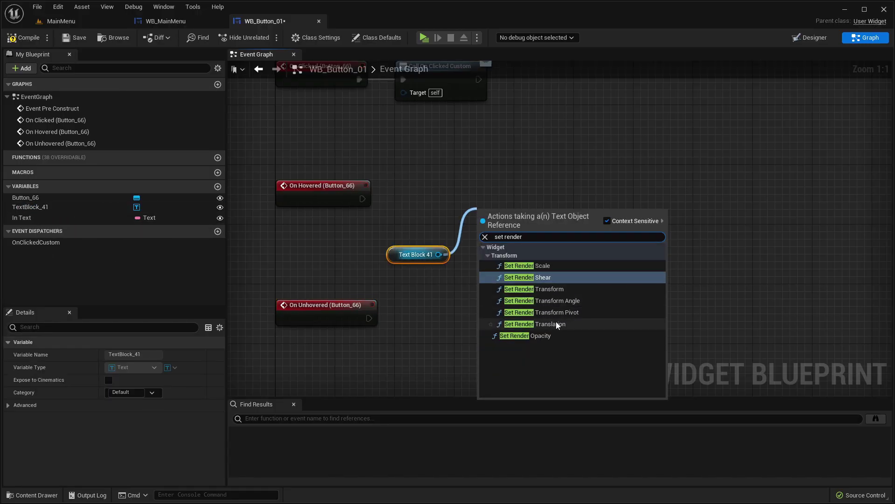
pyautogui.click(512, 329)
pyautogui.moveTo(485, 236); pyautogui.dragTo(363, 200)
pyautogui.moveTo(496, 219); pyautogui.dragTo(502, 191)
pyautogui.moveTo(416, 253)
pyautogui.mouseDown()
pyautogui.moveTo(415, 222)
pyautogui.moveTo(411, 252)
pyautogui.mouseUp()
pyautogui.click(532, 224)
pyautogui.write('1')
pyautogui.press('Return')
# Duplicate the opacity node for On Unhovered with value 0.5, wire its Target, then compile and save
pyautogui.click(505, 189)
pyautogui.hotkey('ctrl', 'c')
pyautogui.hotkey('ctrl', 'v')
pyautogui.moveTo(369, 318); pyautogui.dragTo(511, 317)
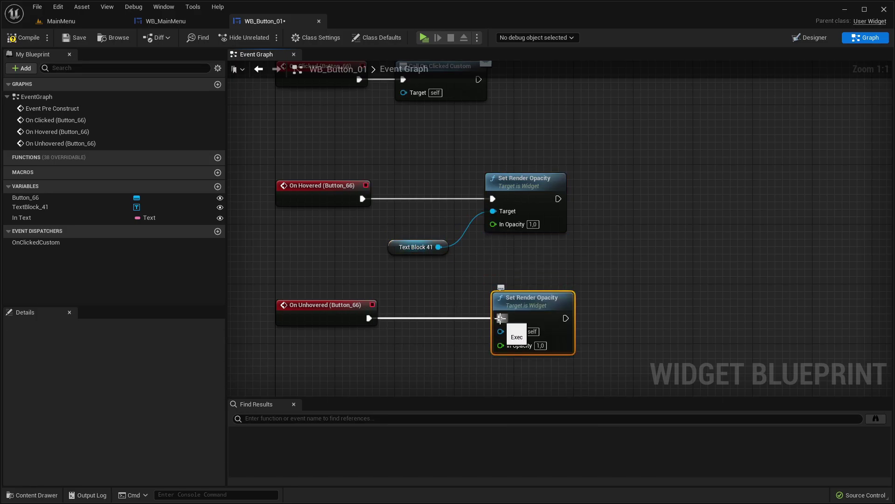
pyautogui.moveTo(438, 247); pyautogui.dragTo(507, 332)
pyautogui.moveTo(396, 241); pyautogui.dragTo(445, 260)
pyautogui.click(540, 343)
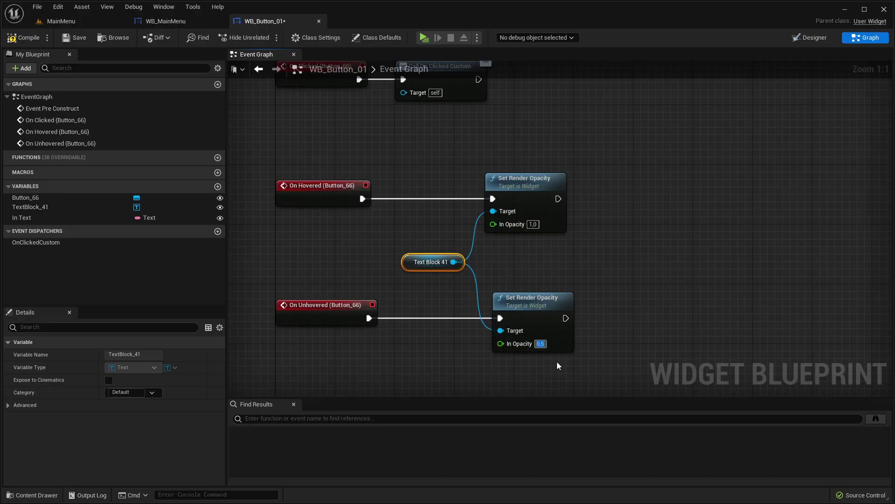
pyautogui.click(25, 37)
pyautogui.click(74, 37)
pyautogui.click(302, 240)
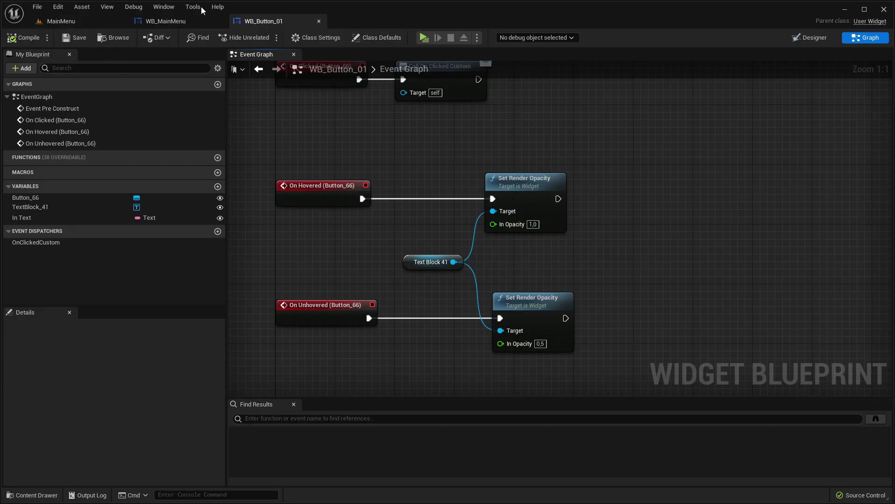
# Test the label hover effect in a new-window Play session, then return to the Designer view
pyautogui.click(166, 21)
pyautogui.click(263, 21)
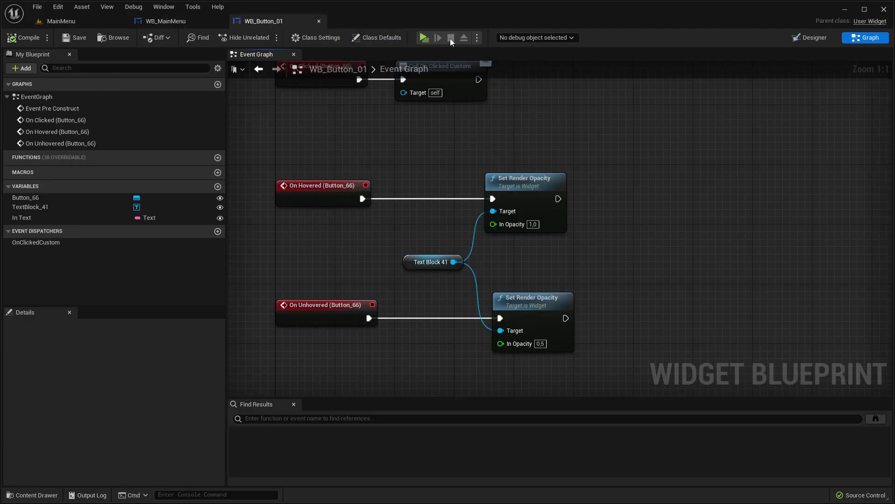
pyautogui.click(424, 37)
pyautogui.click(812, 38)
# Create a widget animation named Hover, select it, and select Border_2 in the hierarchy
pyautogui.scroll(6, 451, 222)
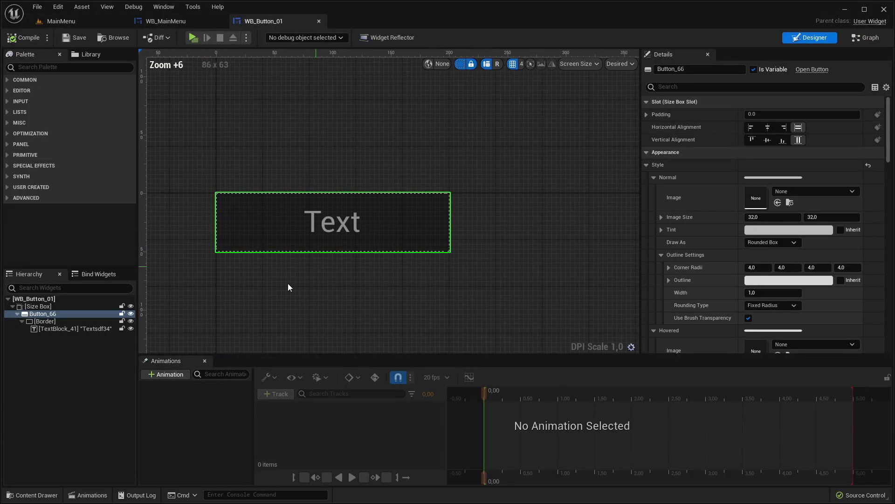
pyautogui.click(166, 374)
pyautogui.write('Hover')
pyautogui.press('Return')
pyautogui.click(151, 386)
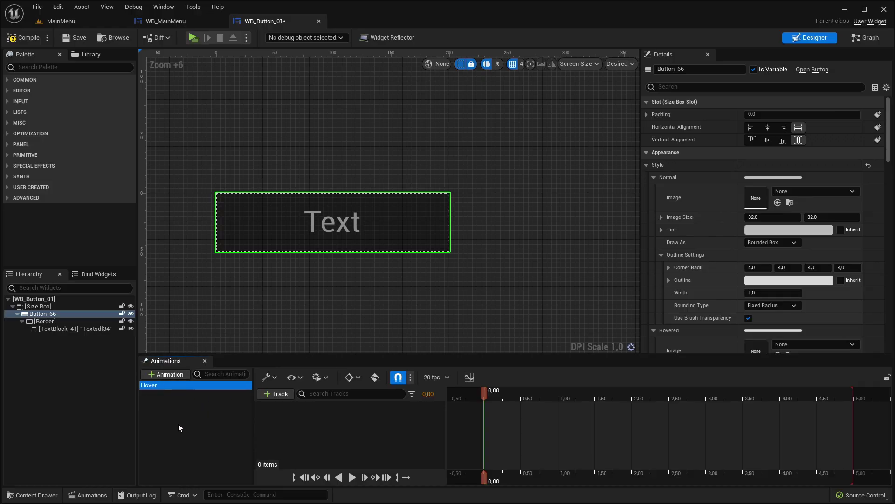
pyautogui.moveTo(371, 278); pyautogui.dragTo(422, 264, button='right')
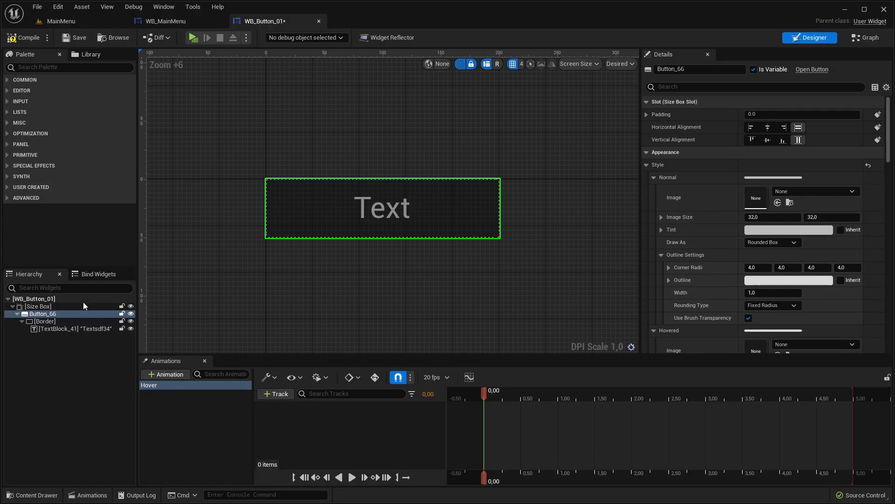
pyautogui.click(49, 322)
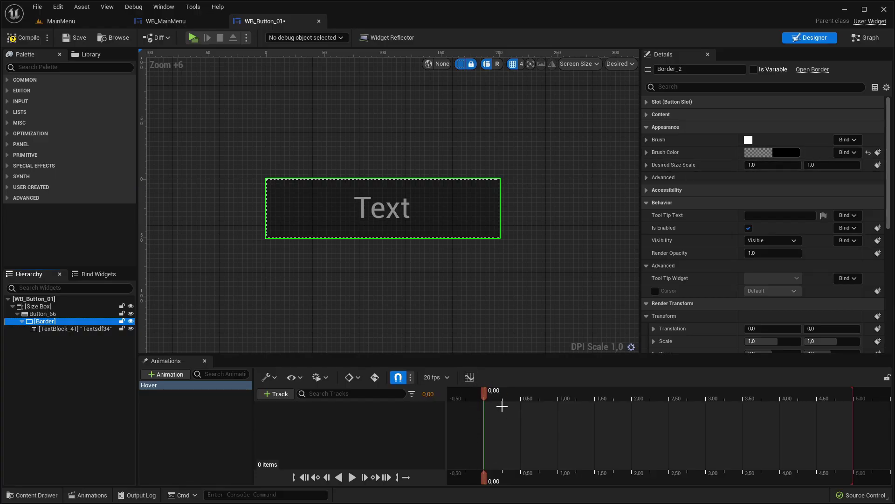
# Key Border_2's black Brush Color at 0.00 and move the playhead to 0.20 seconds
pyautogui.click(877, 152)
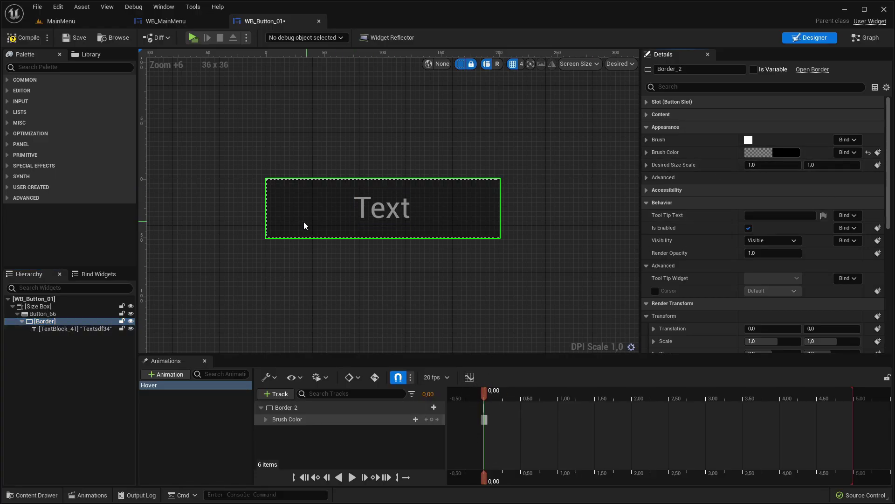
pyautogui.scroll(6, 302, 214)
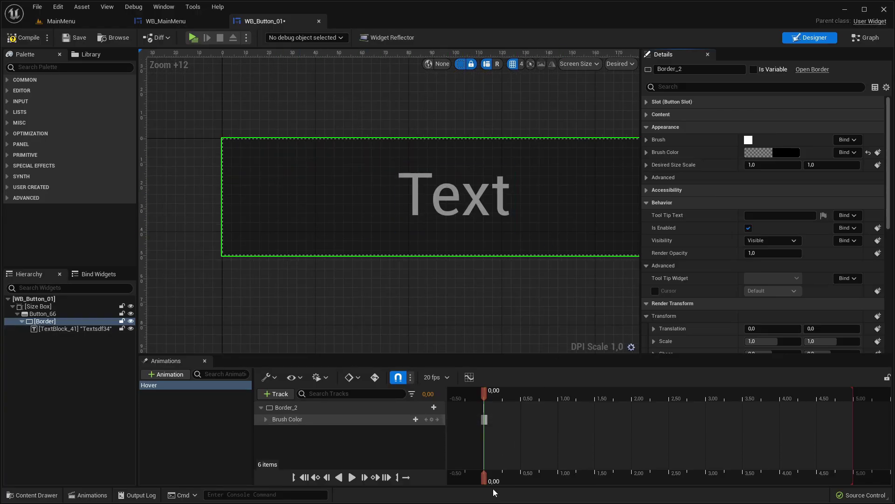
pyautogui.moveTo(496, 480); pyautogui.dragTo(500, 481)
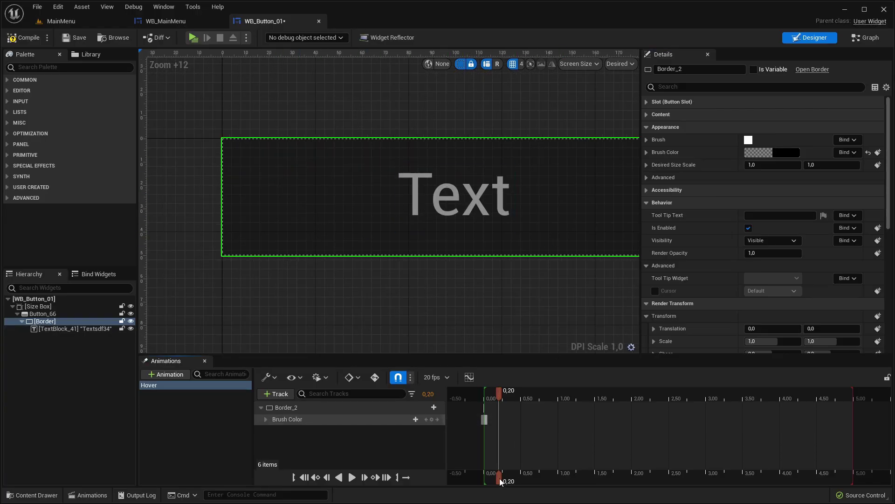
# Lighten Brush Color to dark grey, key it at 0.20, and save WB_Button_01
pyautogui.click(764, 150)
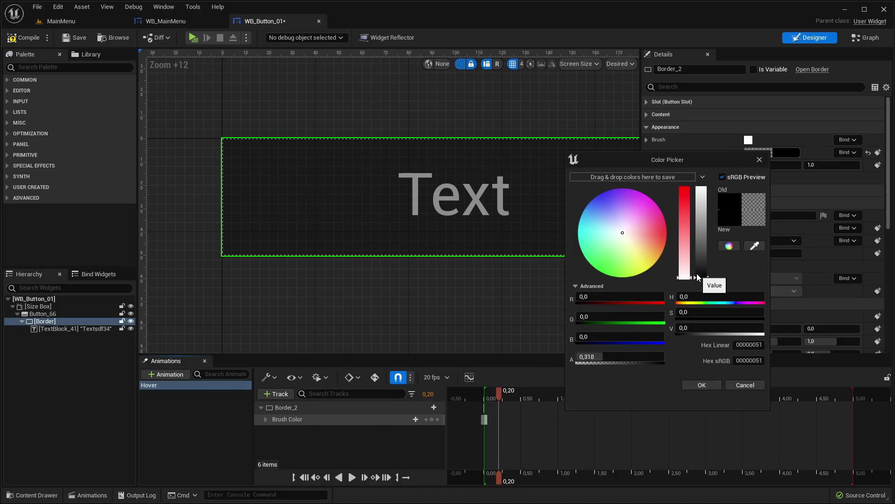
pyautogui.moveTo(698, 277); pyautogui.dragTo(702, 270)
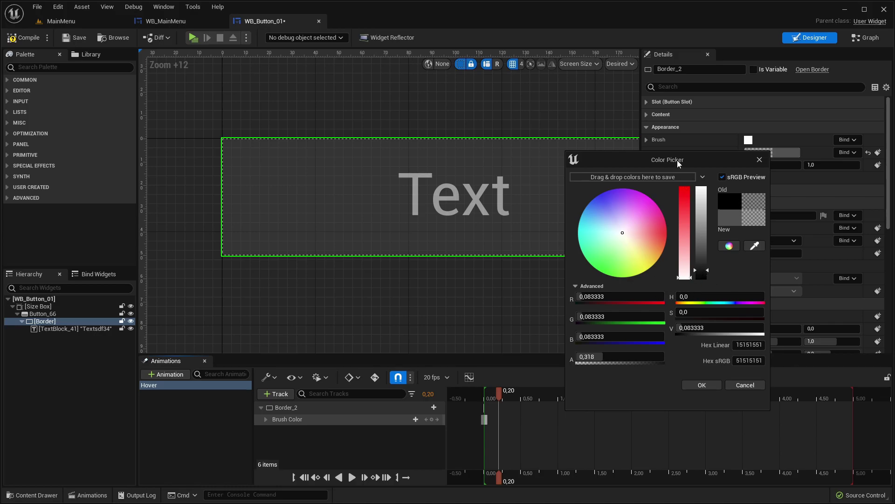
pyautogui.moveTo(678, 163); pyautogui.dragTo(668, 160)
pyautogui.click(694, 382)
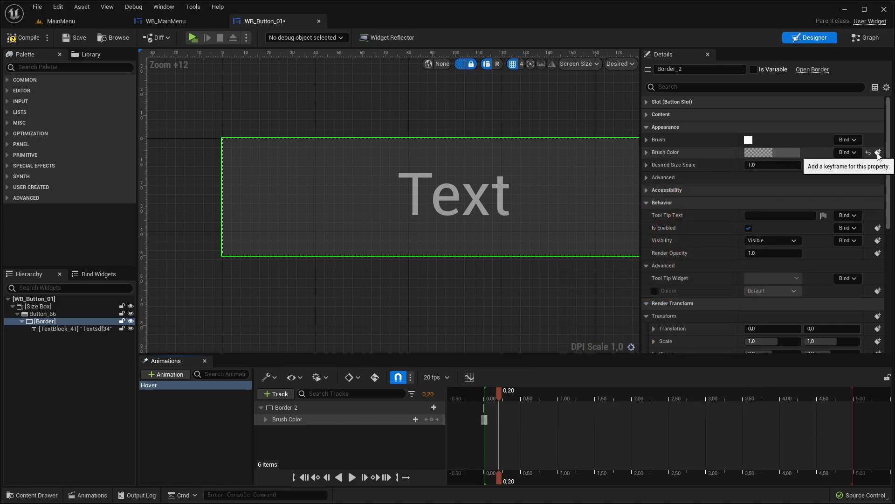
pyautogui.click(879, 153)
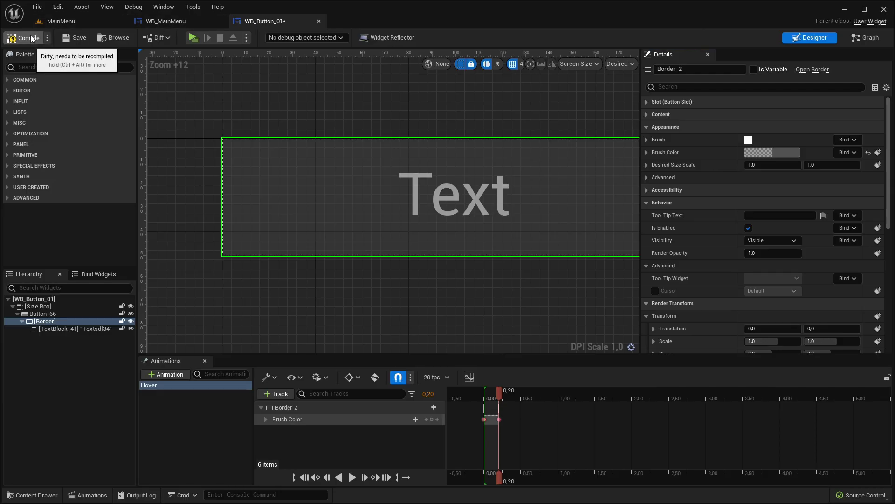
pyautogui.click(73, 40)
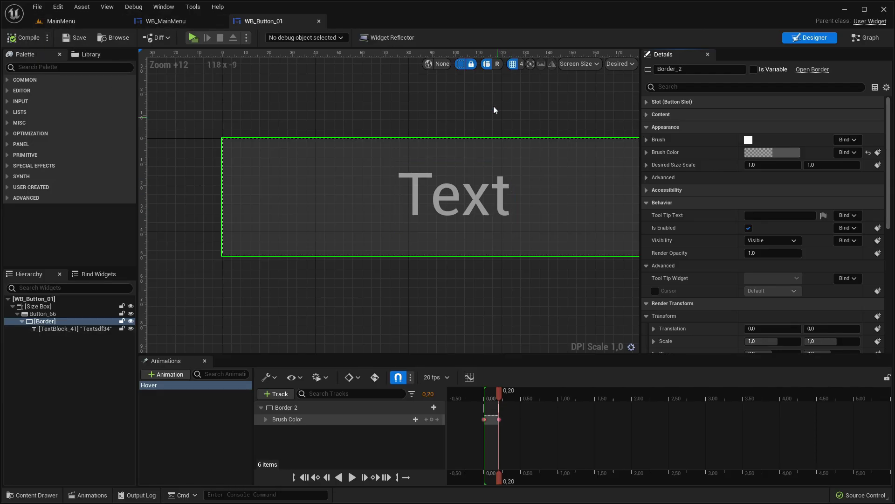
# Play-test the menu buttons in a game preview, then exit it and deselect the Hover animation
pyautogui.click(193, 37)
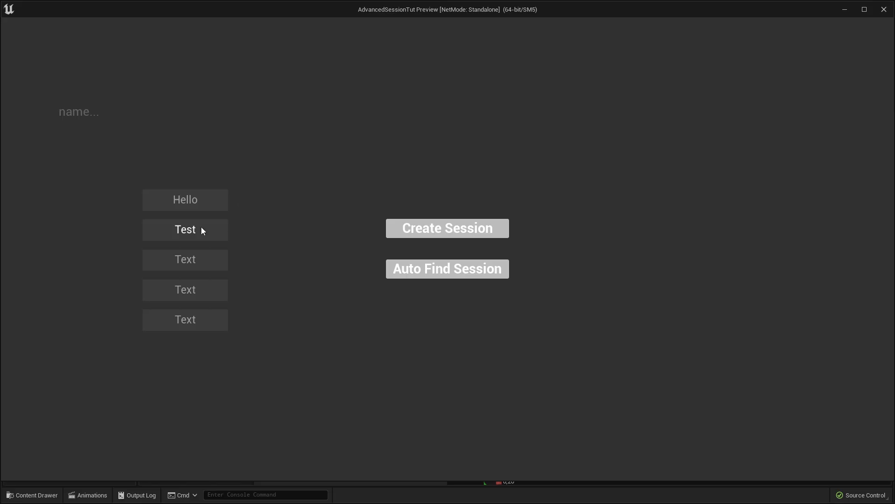
pyautogui.press('Escape')
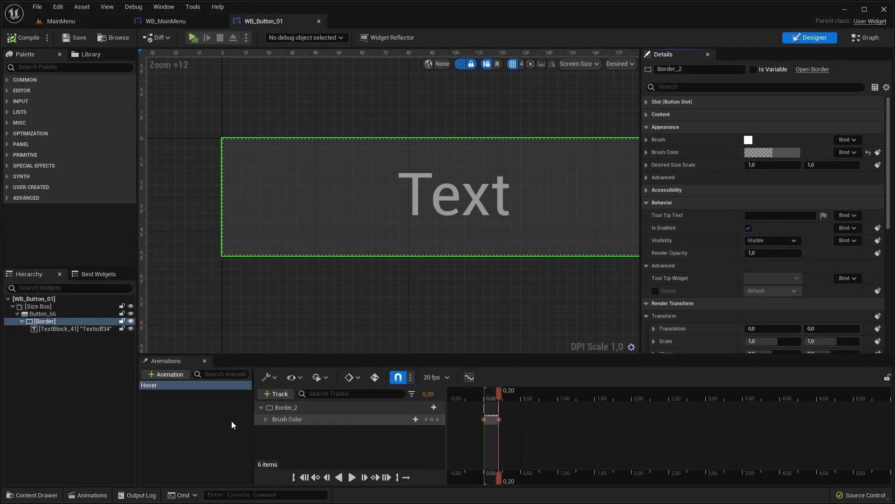
pyautogui.click(185, 420)
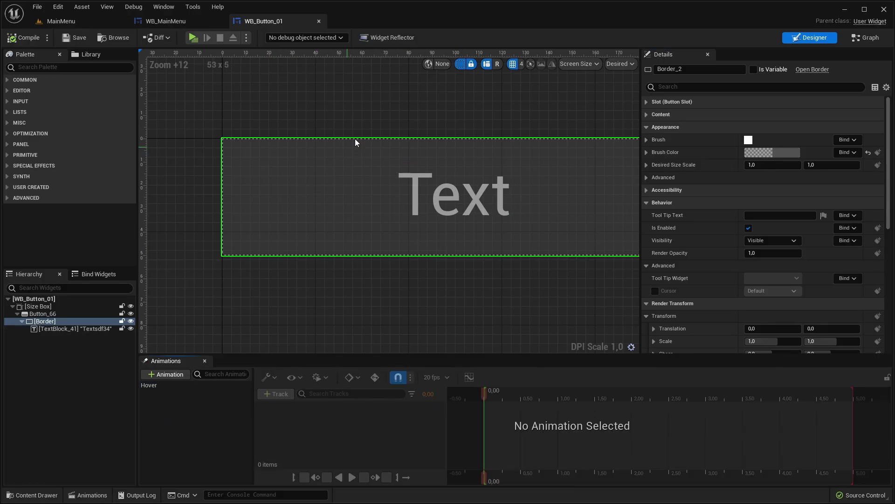
# Reselect the Hover animation and scrub its start to check the border fade
pyautogui.press('Home')
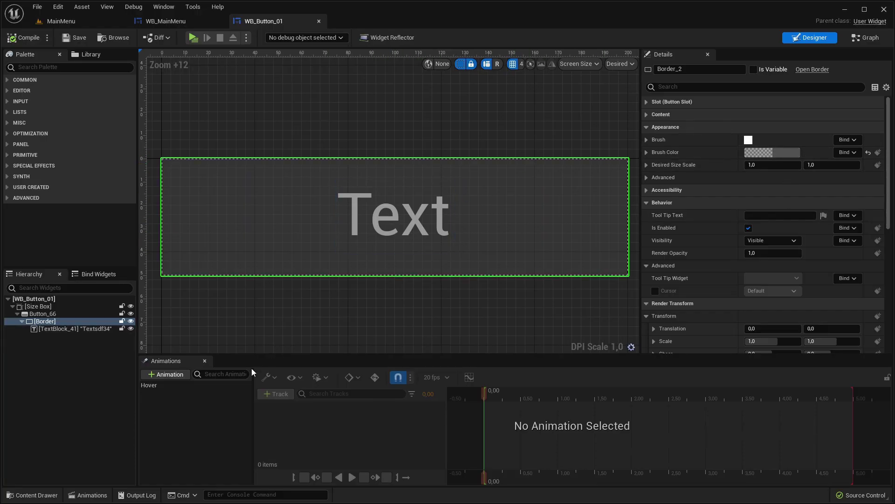
pyautogui.click(154, 385)
pyautogui.click(492, 481)
pyautogui.moveTo(495, 481)
pyautogui.mouseDown()
pyautogui.moveTo(486, 474)
pyautogui.moveTo(494, 471)
pyautogui.moveTo(485, 472)
pyautogui.mouseUp()
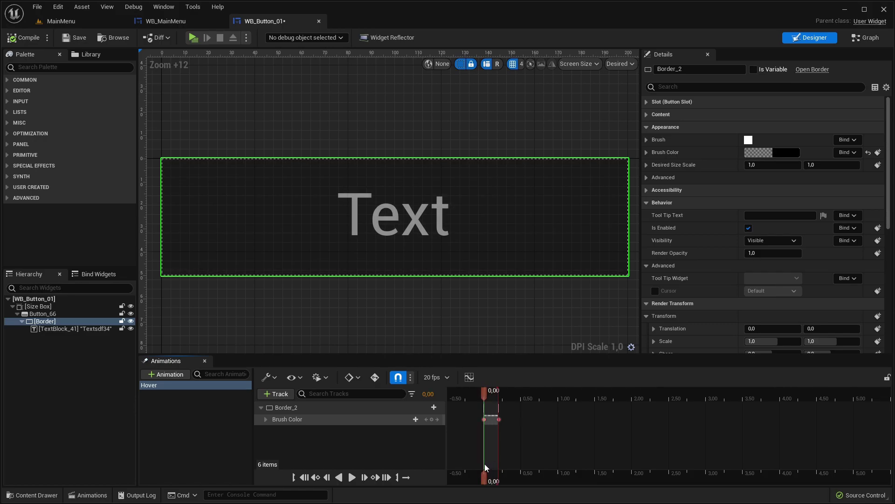
# Copy the black Brush Color at time 0 and paste it as Border_2's default outside the animation
pyautogui.rightClick(666, 153)
pyautogui.click(676, 195)
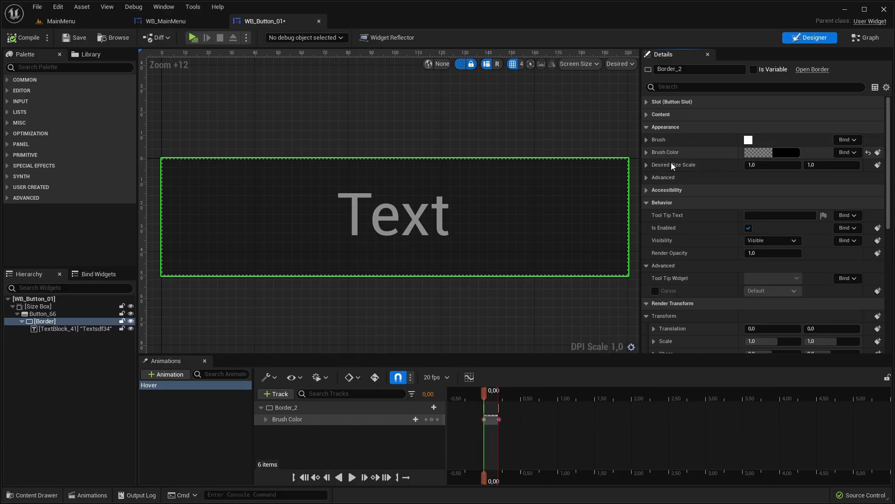
pyautogui.click(195, 427)
pyautogui.rightClick(662, 154)
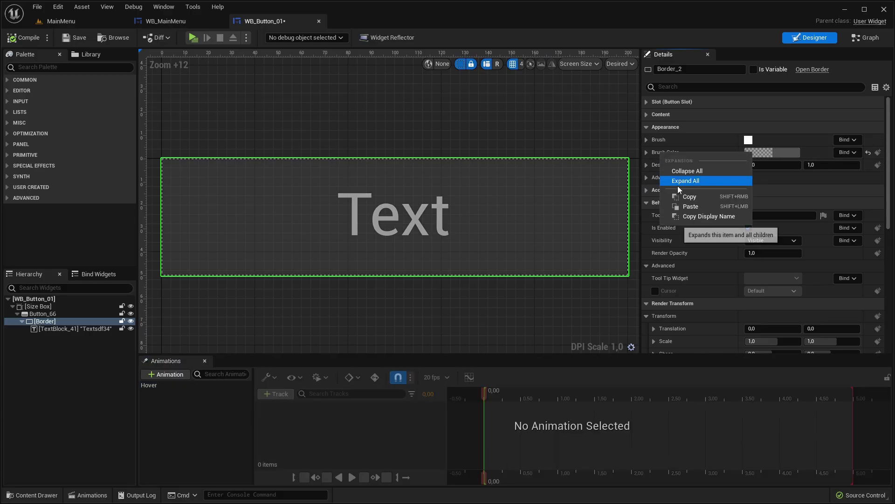
pyautogui.click(676, 205)
pyautogui.rightClick(662, 154)
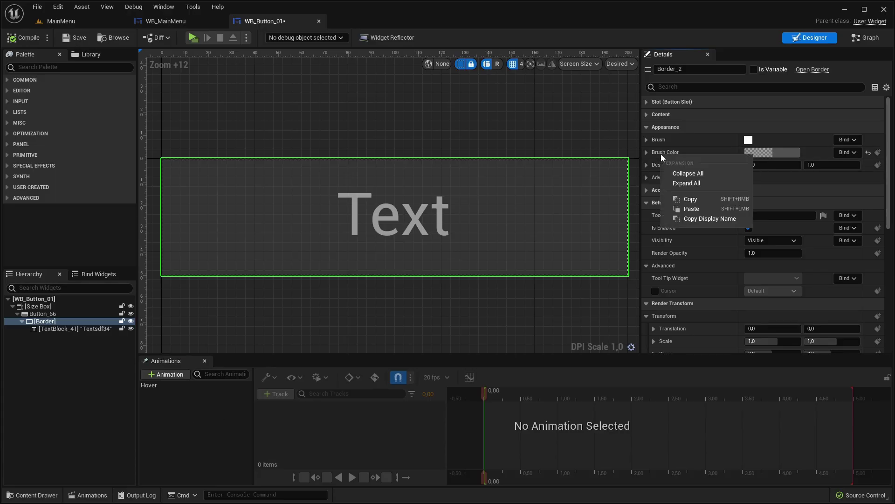
pyautogui.click(692, 207)
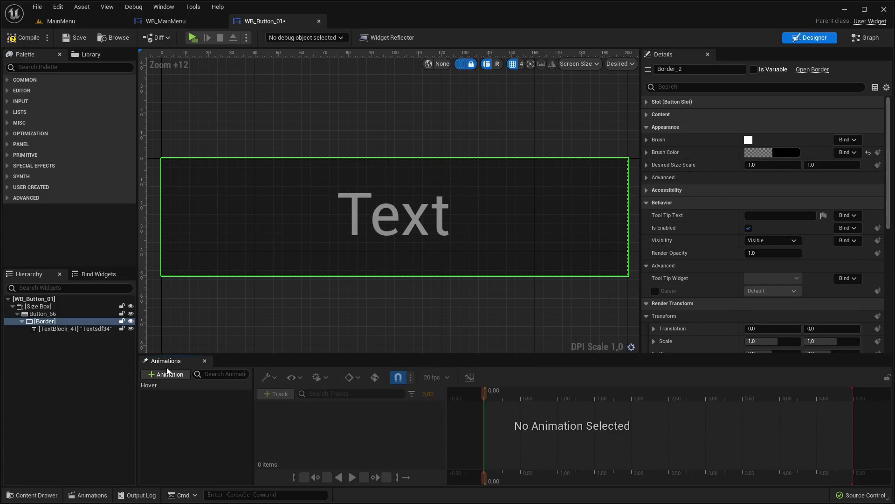
pyautogui.click(75, 38)
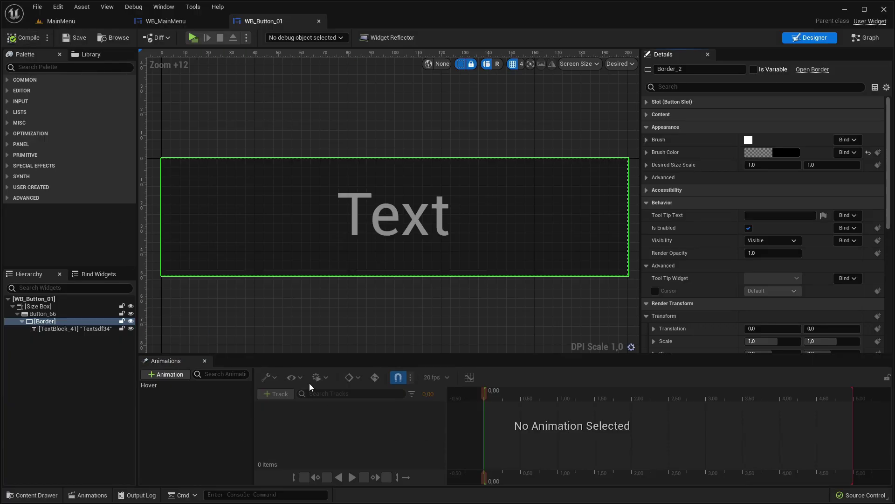
pyautogui.click(183, 385)
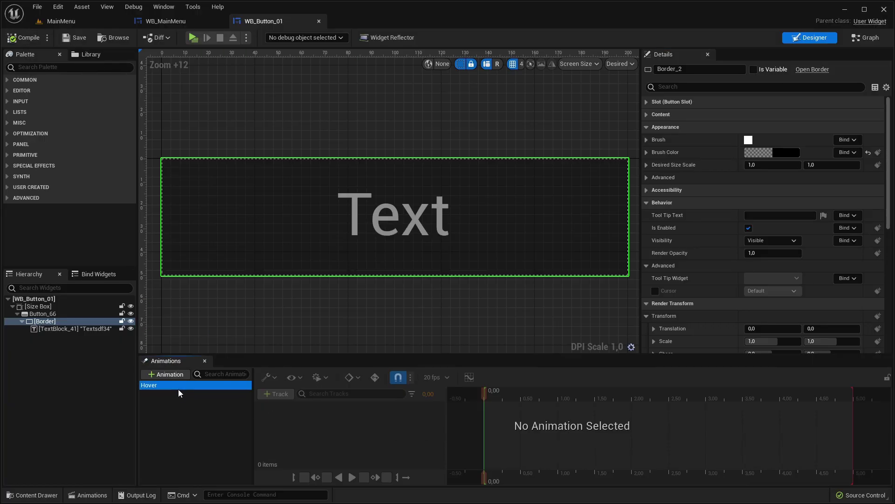
pyautogui.click(170, 386)
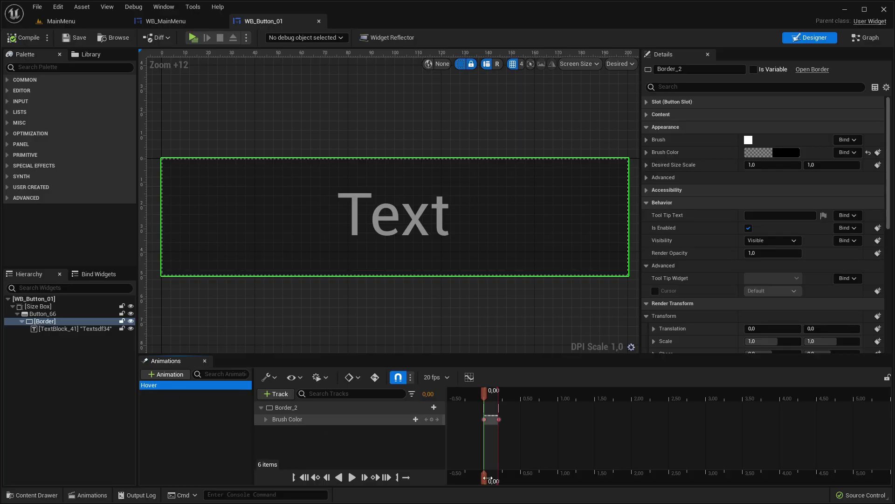
pyautogui.moveTo(495, 483); pyautogui.dragTo(499, 483)
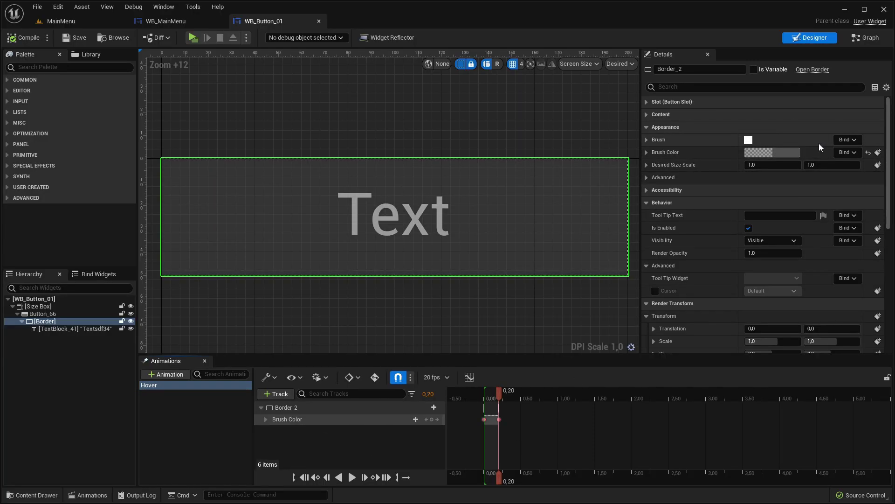
pyautogui.moveTo(499, 482); pyautogui.dragTo(485, 478)
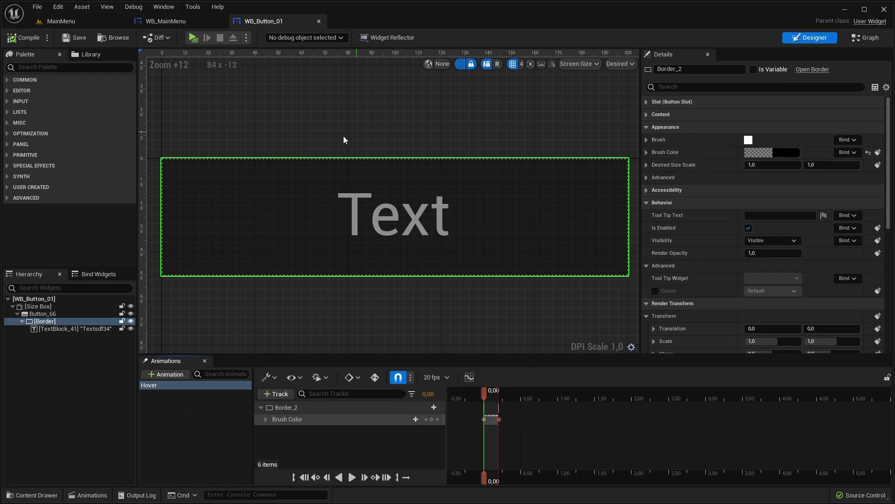
pyautogui.click(195, 425)
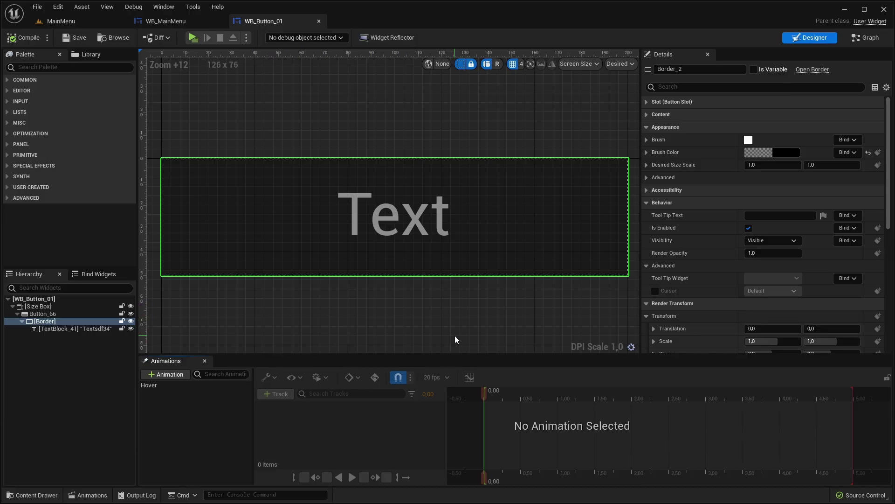
# In the event graph, play the Hover animation forward after the hover opacity change
pyautogui.scroll(-2, 367, 208)
pyautogui.moveTo(367, 208); pyautogui.dragTo(350, 202, button='right')
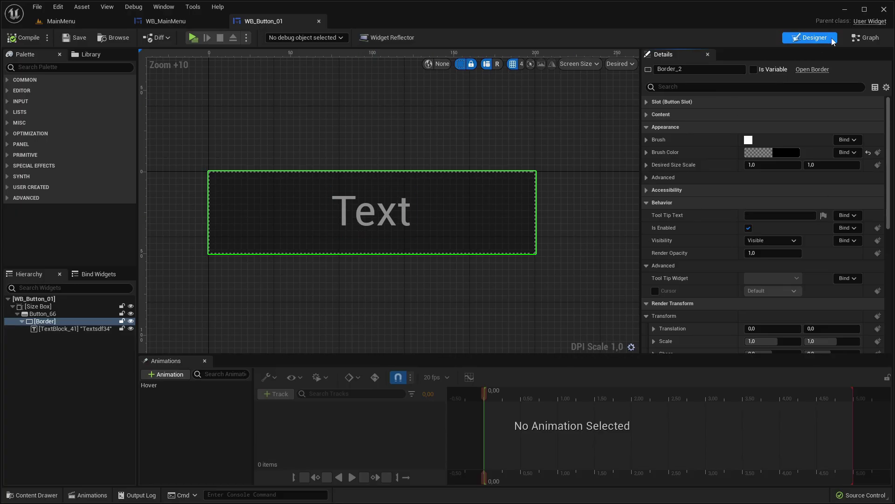
pyautogui.click(865, 38)
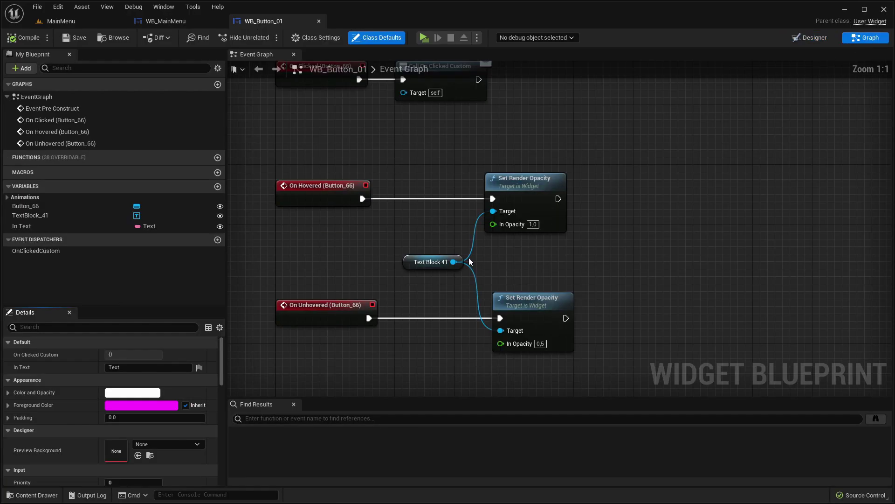
pyautogui.click(8, 198)
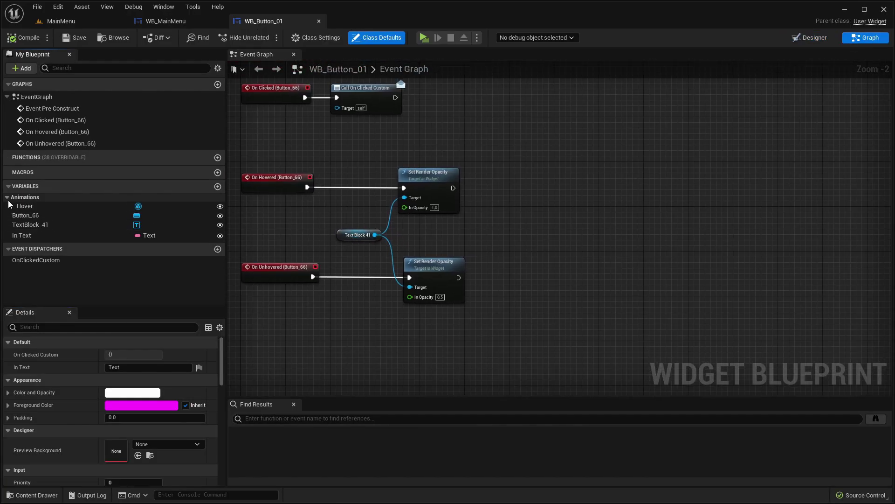
pyautogui.moveTo(24, 206); pyautogui.dragTo(542, 189)
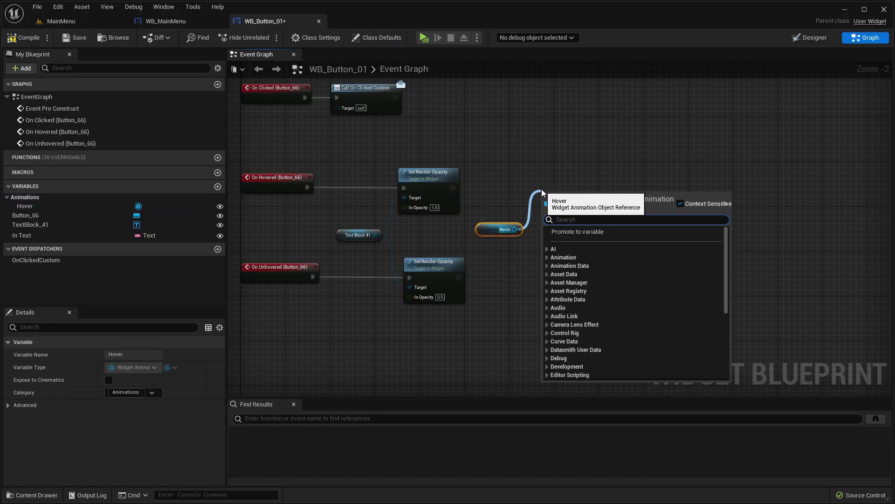
pyautogui.write('play an')
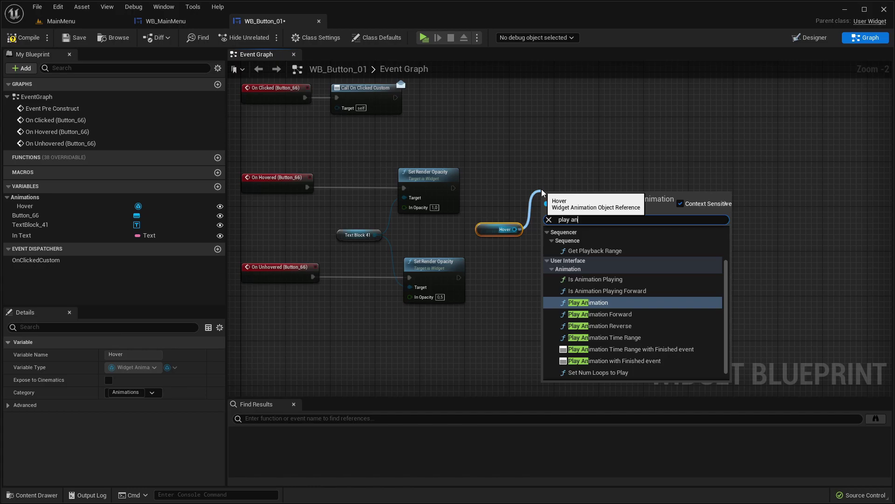
pyautogui.click(606, 314)
pyautogui.moveTo(453, 188); pyautogui.dragTo(562, 183)
# Play the Hover animation in reverse after the unhover opacity change
pyautogui.moveTo(515, 229); pyautogui.dragTo(563, 281)
pyautogui.write('play anim')
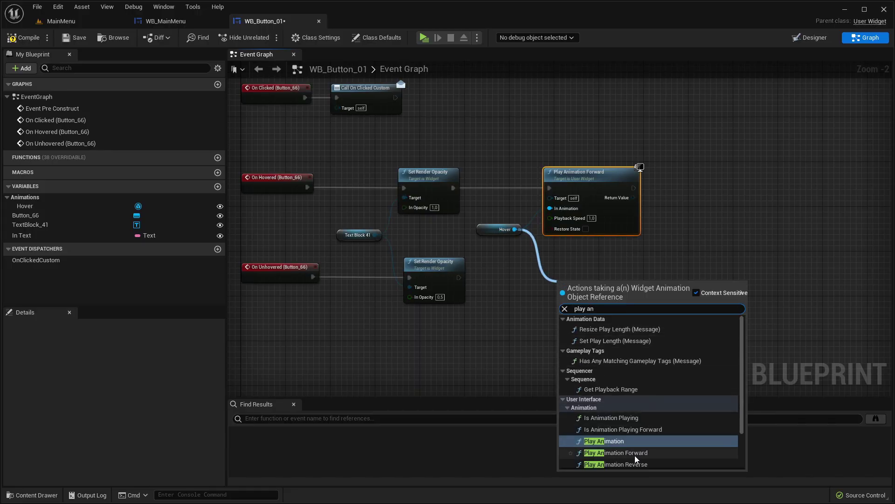
pyautogui.click(635, 463)
pyautogui.scroll(2, 486, 284)
pyautogui.moveTo(428, 269); pyautogui.dragTo(577, 261)
pyautogui.click(496, 284)
pyautogui.click(500, 282)
# Compile and save WB_Button_01, then launch the game to test the hover animation
pyautogui.scroll(-2, 500, 281)
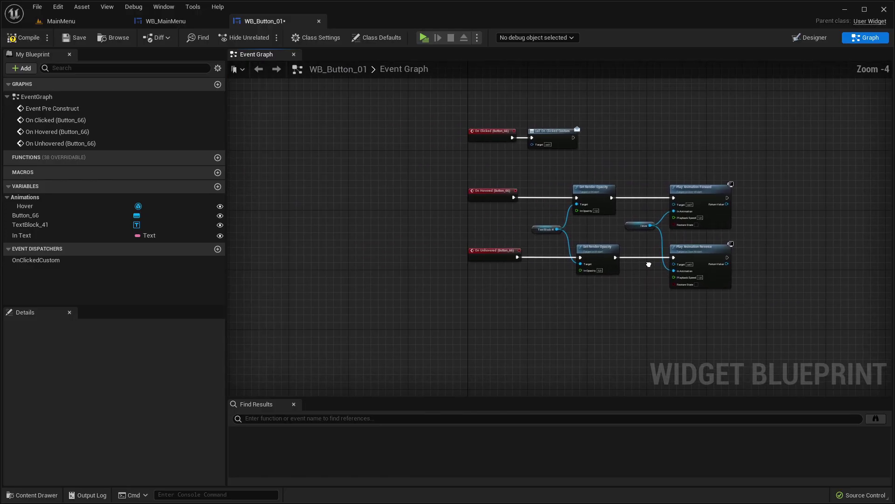
pyautogui.click(29, 38)
pyautogui.click(424, 38)
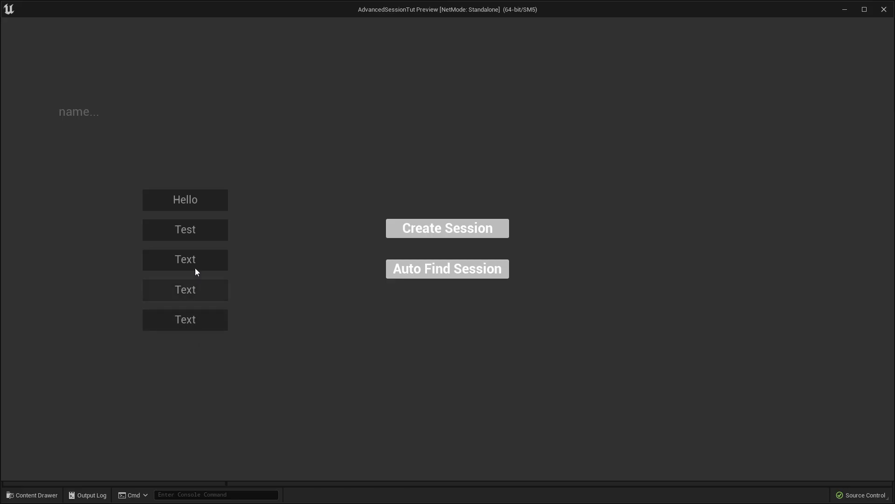
# Close the game preview and check the Test button's In Text in WB_MainMenu
pyautogui.press('Escape')
pyautogui.scroll(5, 386, 209)
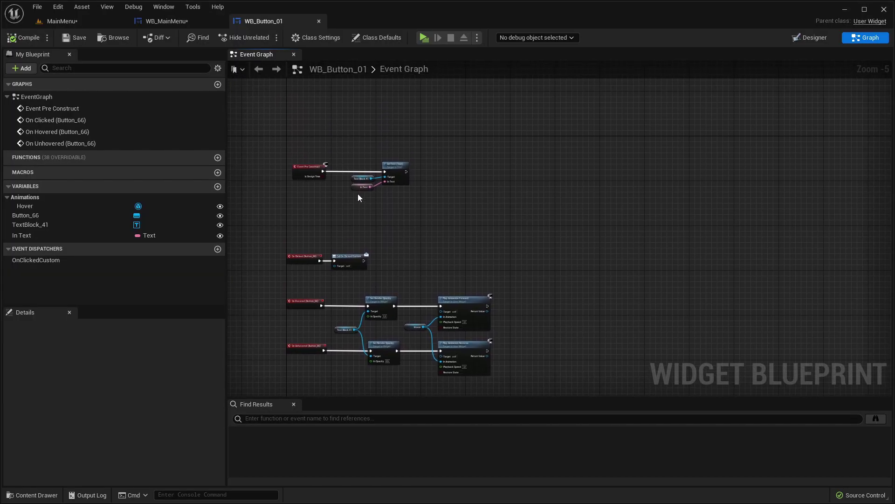
pyautogui.moveTo(329, 214); pyautogui.dragTo(356, 203, button='right')
pyautogui.click(175, 21)
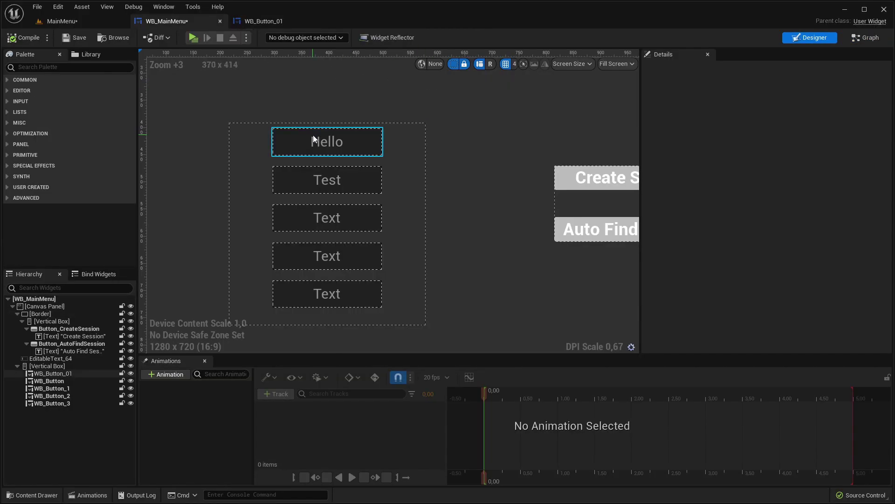
pyautogui.click(340, 188)
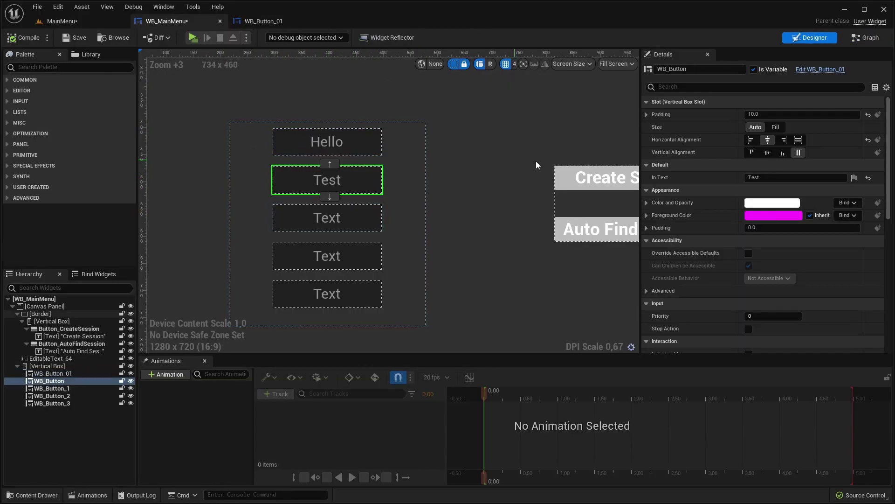
pyautogui.click(770, 178)
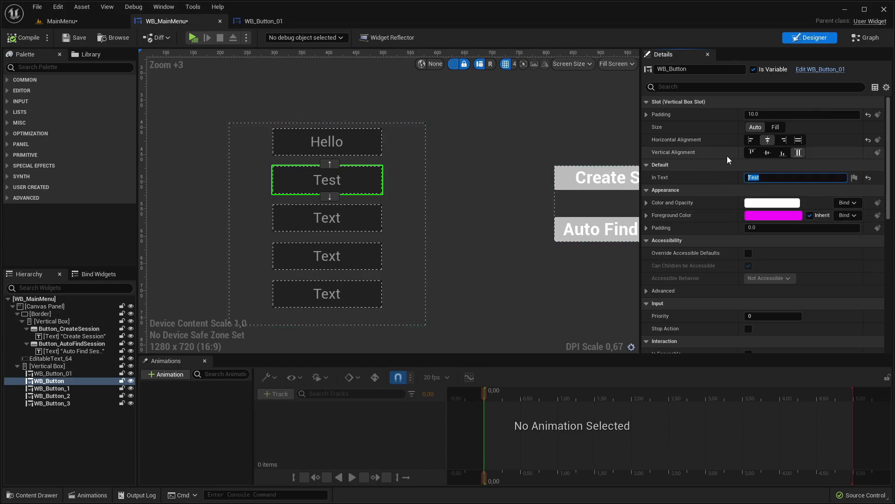
pyautogui.press('Return')
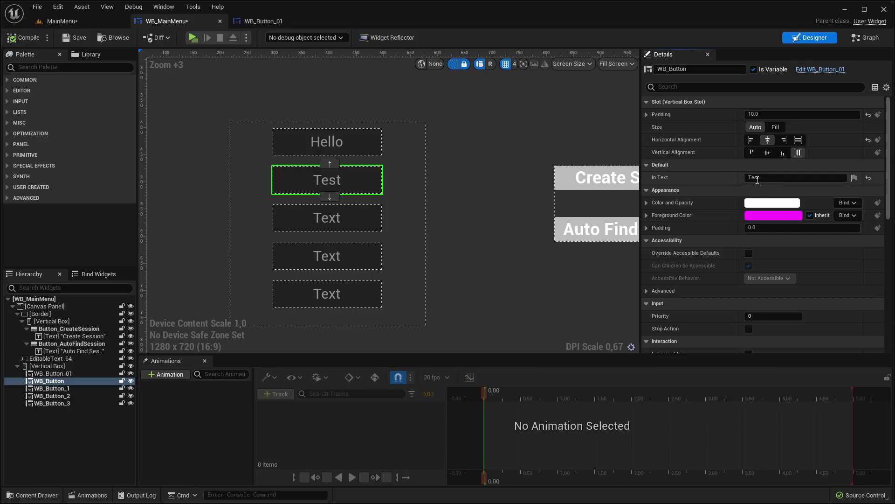
# Review the third, fourth and fifth menu buttons, then return to WB_Button_01's Event Graph
pyautogui.click(312, 216)
pyautogui.click(324, 256)
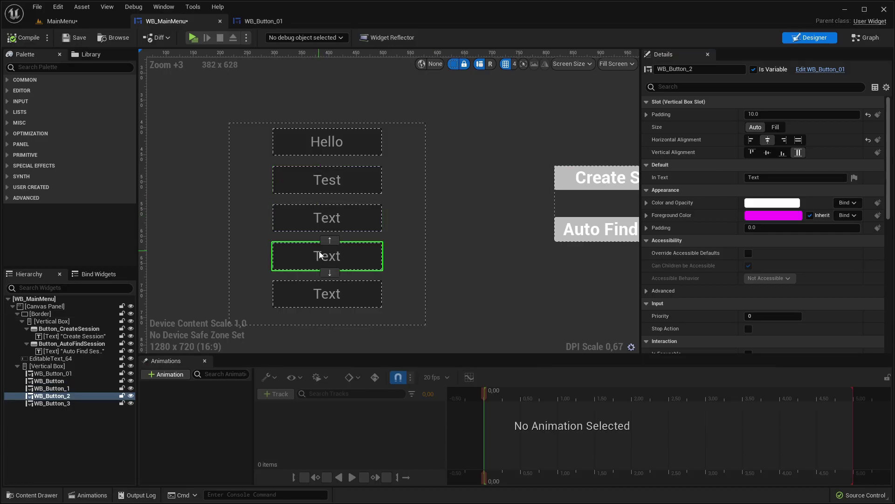
pyautogui.click(317, 297)
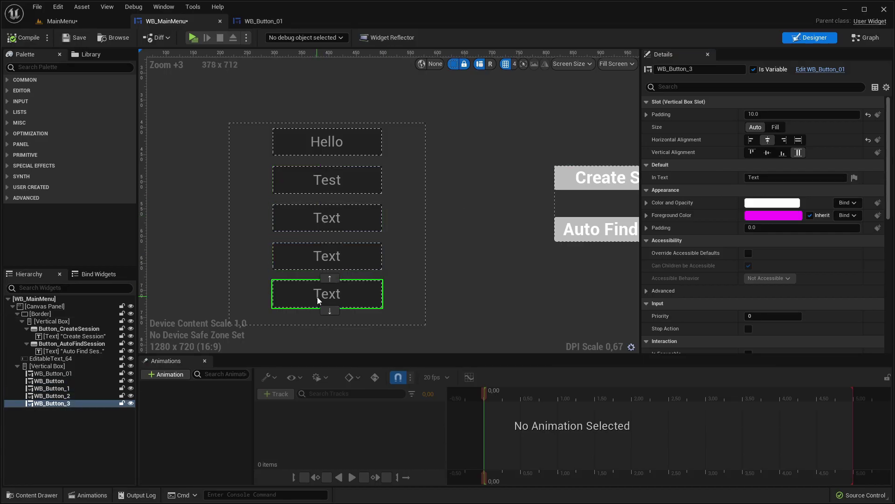
pyautogui.click(280, 21)
pyautogui.scroll(-2, 335, 259)
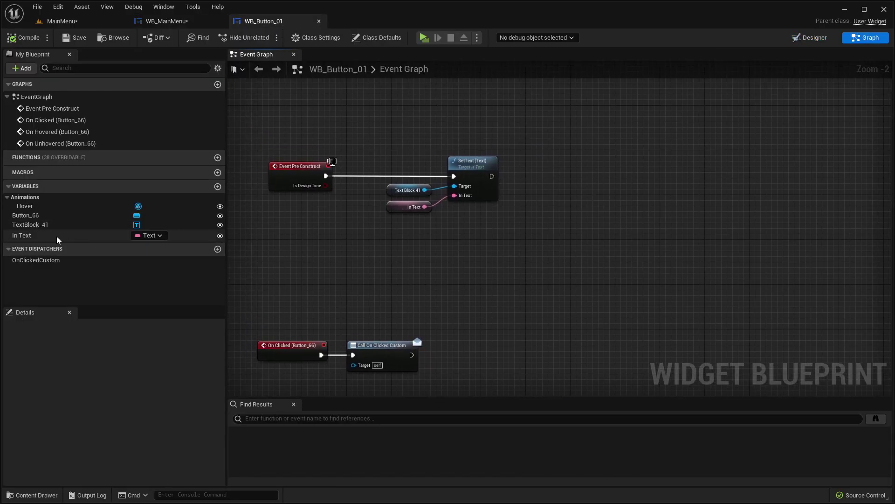
# Add a TextBlock_41 getter with a Get Font node in Pre Construct
pyautogui.moveTo(37, 228); pyautogui.dragTo(541, 192)
pyautogui.scroll(2, 414, 220)
pyautogui.moveTo(414, 220); pyautogui.dragTo(505, 235)
pyautogui.write('get font')
pyautogui.click(561, 313)
# Promote the font to a FontCopy variable set after the text is set
pyautogui.moveTo(559, 259); pyautogui.dragTo(467, 222, button='right')
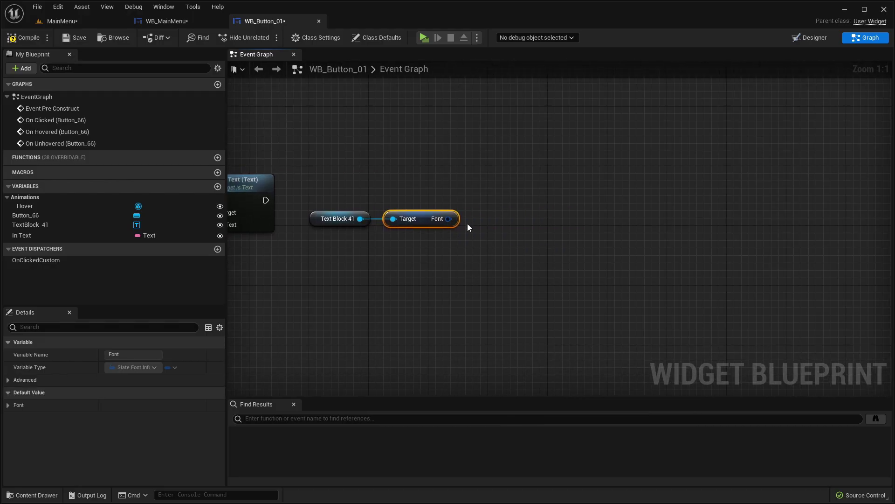
pyautogui.moveTo(450, 218); pyautogui.dragTo(484, 196)
pyautogui.click(515, 234)
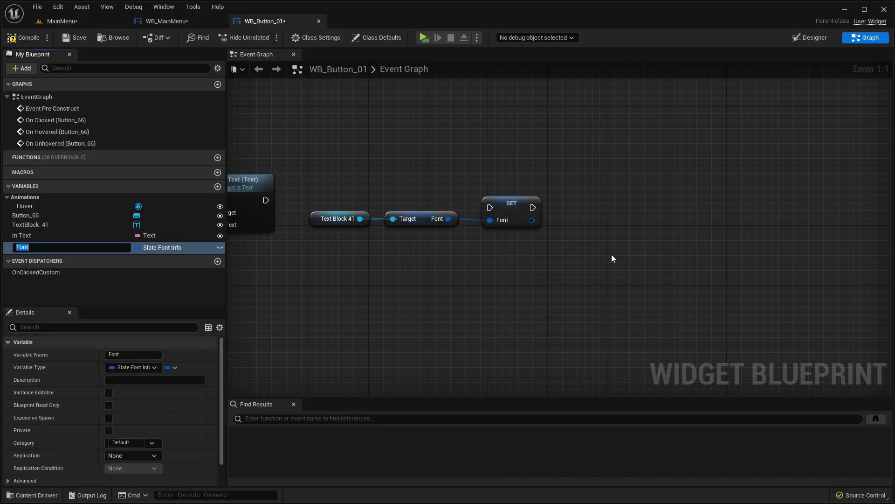
pyautogui.write('Copy')
pyautogui.press('Return')
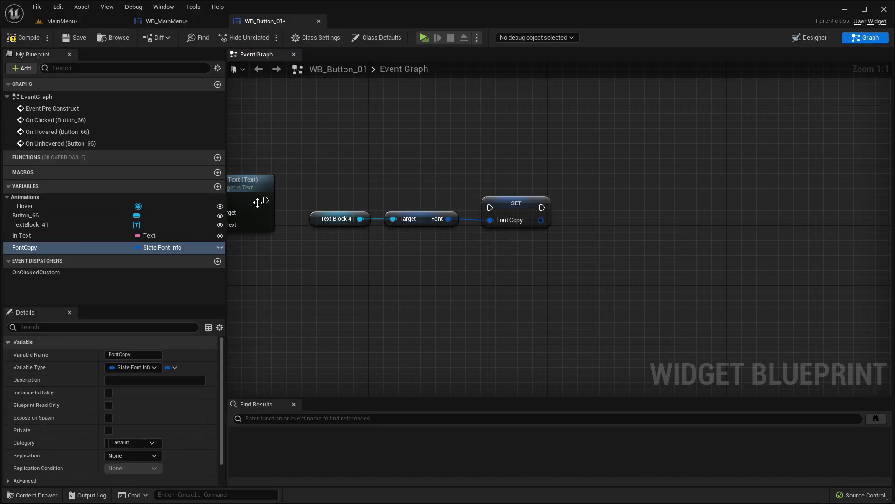
pyautogui.moveTo(266, 200); pyautogui.dragTo(490, 207)
pyautogui.click(504, 210)
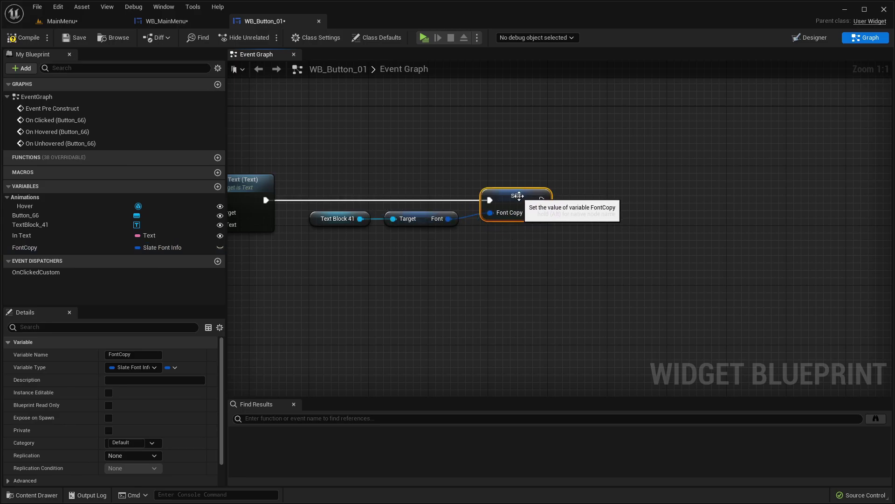
# Add a Set members in SlateFontInfo node fed by Font Copy
pyautogui.moveTo(533, 238); pyautogui.dragTo(492, 213, button='right')
pyautogui.moveTo(495, 190); pyautogui.dragTo(541, 177)
pyautogui.write('set mem')
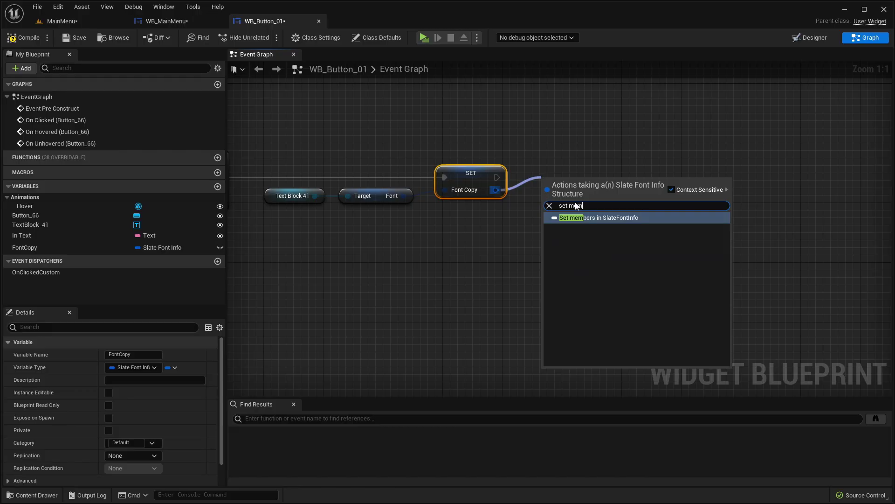
pyautogui.click(601, 216)
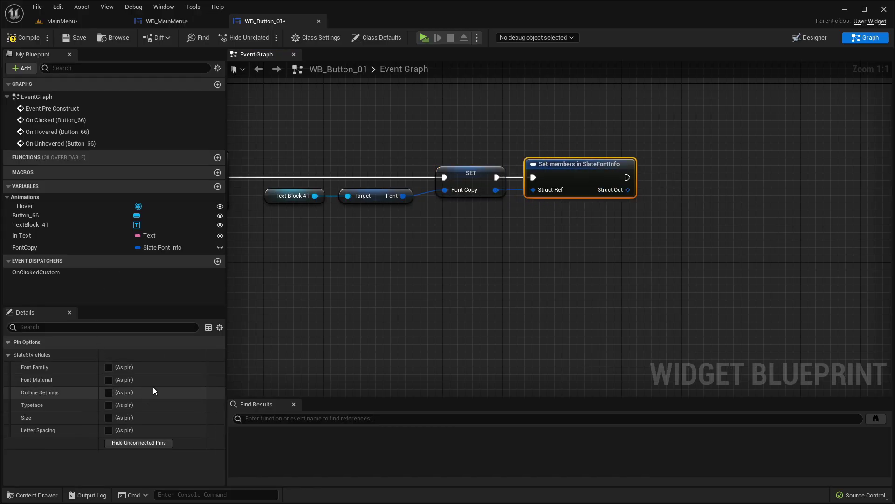
# Expose the Size member, promote it to a FontSize variable, and compile
pyautogui.click(109, 417)
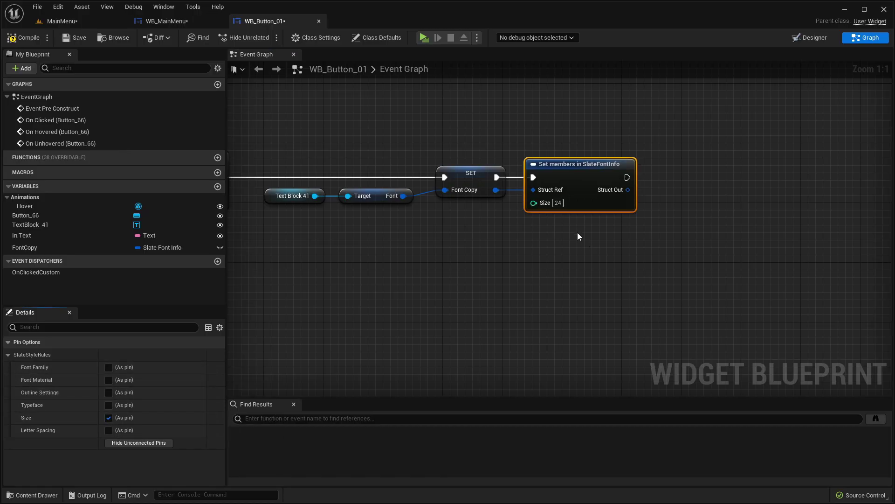
pyautogui.moveTo(533, 203); pyautogui.dragTo(438, 222)
pyautogui.click(463, 250)
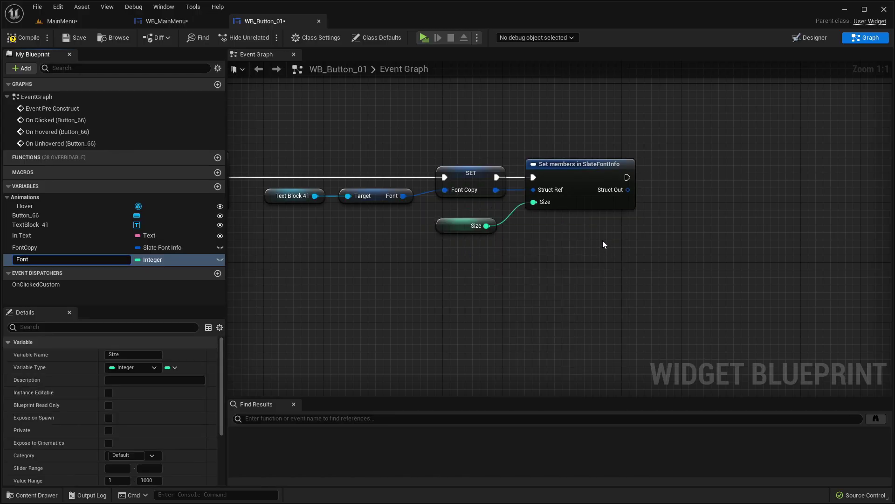
pyautogui.press('Return')
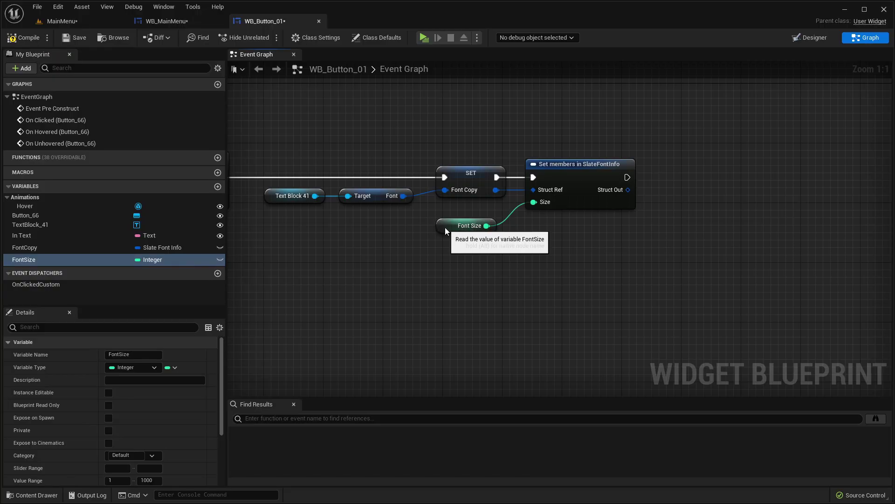
pyautogui.moveTo(445, 228); pyautogui.dragTo(448, 219)
pyautogui.click(28, 37)
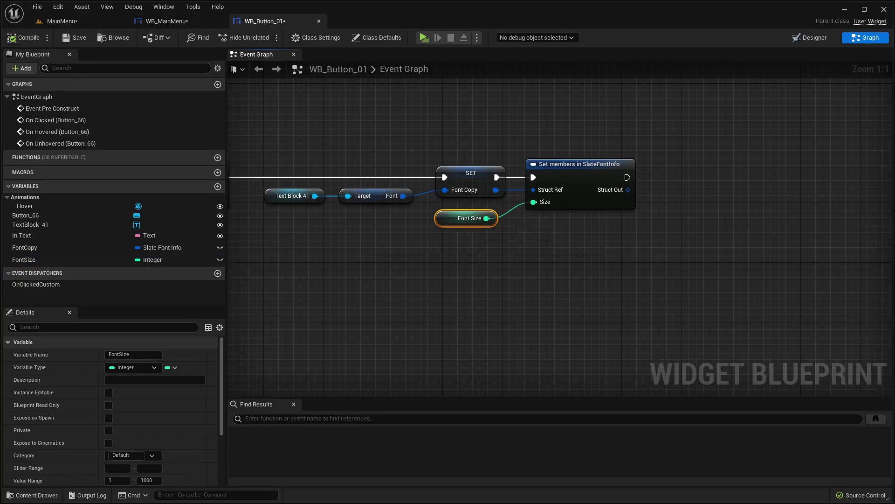
# Make FontSize Instance Editable with a default of 19 and compile
pyautogui.click(33, 261)
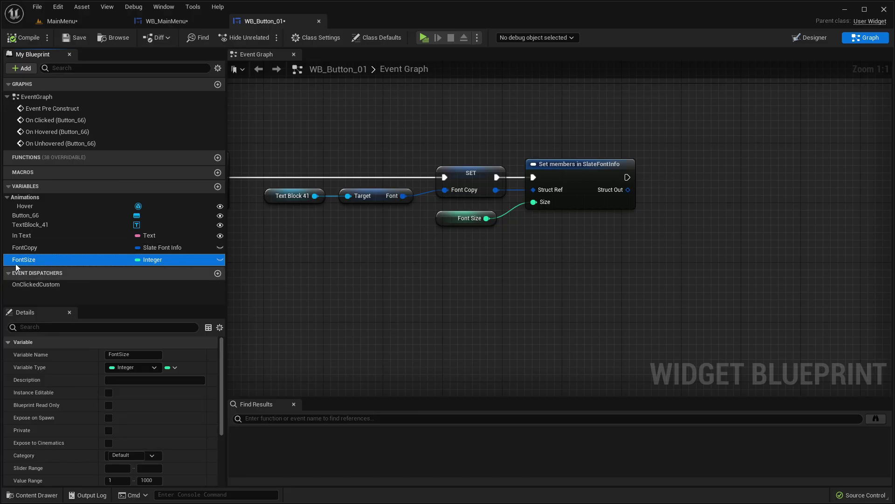
pyautogui.click(219, 260)
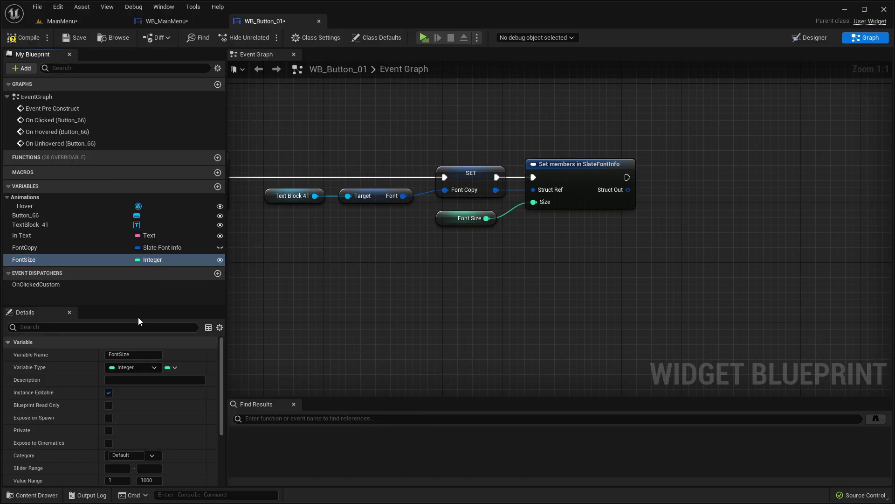
pyautogui.scroll(-5, 129, 447)
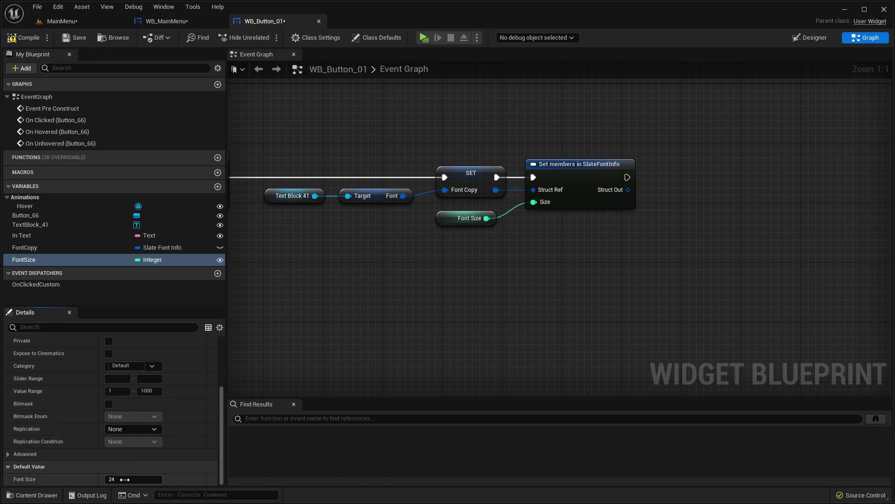
pyautogui.write('19')
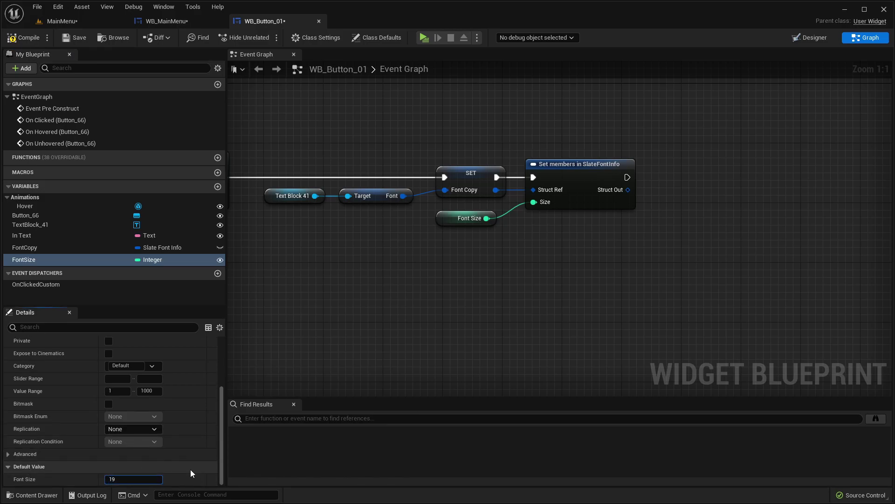
pyautogui.press('Return')
pyautogui.click(26, 39)
# Duplicate the Text Block 41 getter and add a Set Font node for it
pyautogui.scroll(-3, 606, 239)
pyautogui.moveTo(607, 239); pyautogui.dragTo(454, 262, button='right')
pyautogui.click(287, 236)
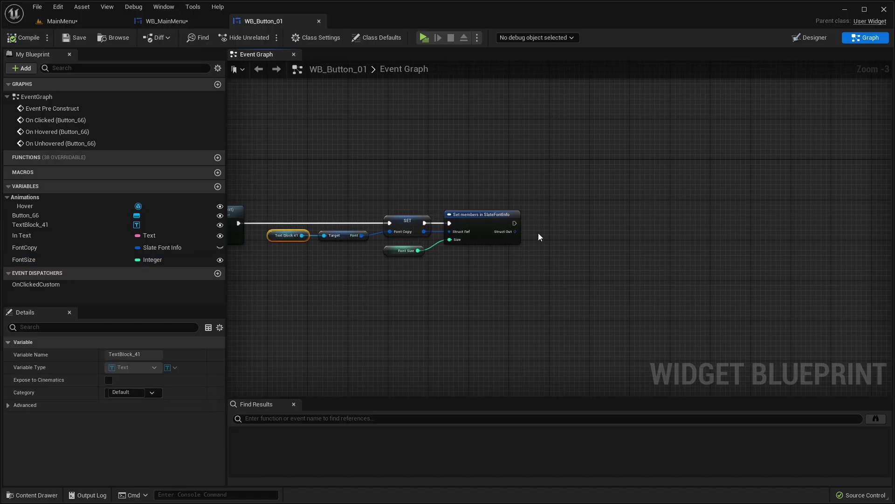
pyautogui.hotkey('ctrl', 'c')
pyautogui.hotkey('ctrl', 'v')
pyautogui.scroll(3, 538, 237)
pyautogui.moveTo(524, 242); pyautogui.dragTo(564, 216)
pyautogui.press('Escape')
pyautogui.write('set font')
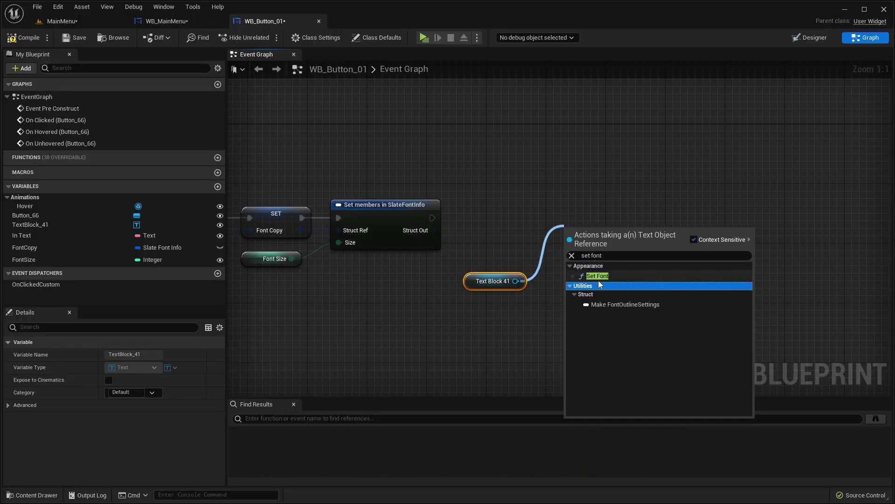
pyautogui.click(578, 276)
# Wire Set Font after the size update with the modified font, then return to WB_MainMenu
pyautogui.moveTo(433, 218); pyautogui.dragTo(603, 213)
pyautogui.moveTo(578, 242); pyautogui.dragTo(434, 230)
pyautogui.moveTo(477, 287); pyautogui.dragTo(472, 251)
pyautogui.scroll(-4, 525, 262)
pyautogui.moveTo(525, 263); pyautogui.dragTo(633, 264, button='right')
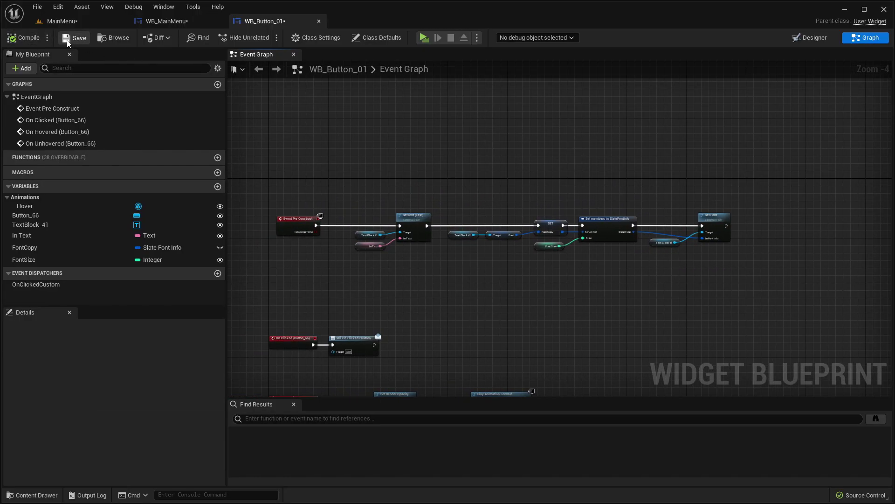
pyautogui.click(175, 21)
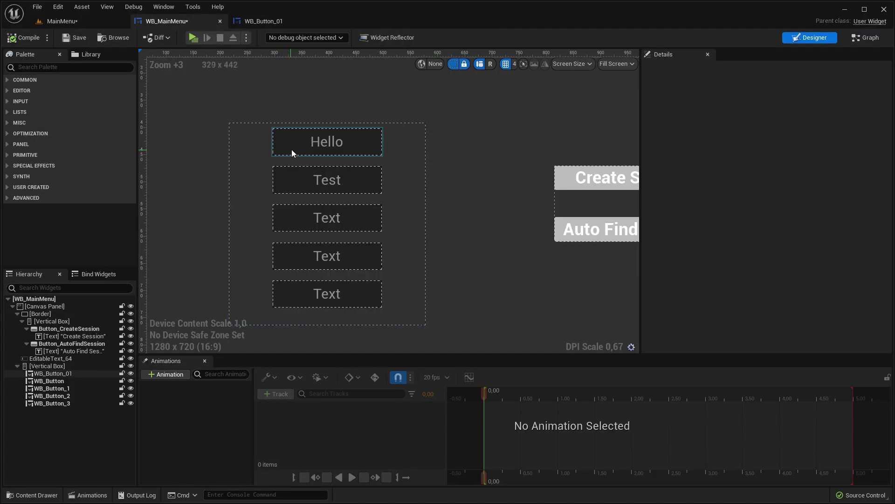
# Set the Test button instance's Font Size to 25
pyautogui.click(297, 177)
pyautogui.click(308, 152)
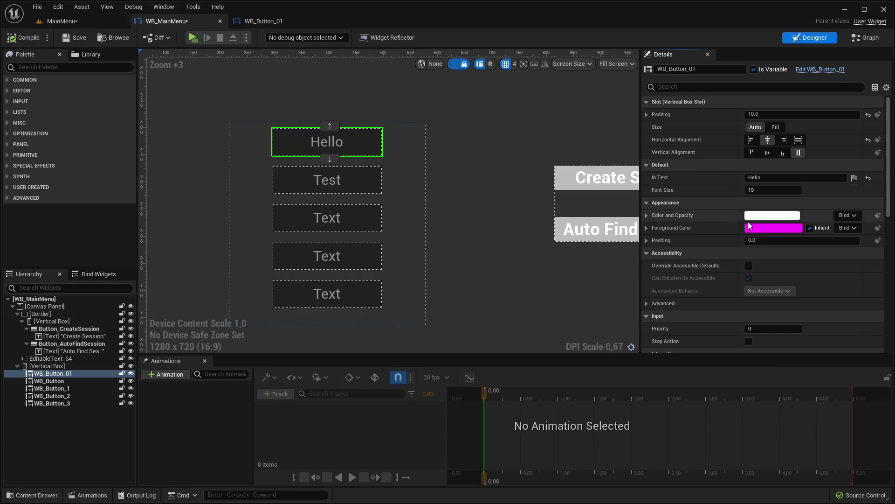
pyautogui.click(332, 180)
pyautogui.click(768, 190)
pyautogui.write('25')
pyautogui.press('Return')
# Give the third menu button font size 9, then compile and save WB_MainMenu
pyautogui.click(297, 224)
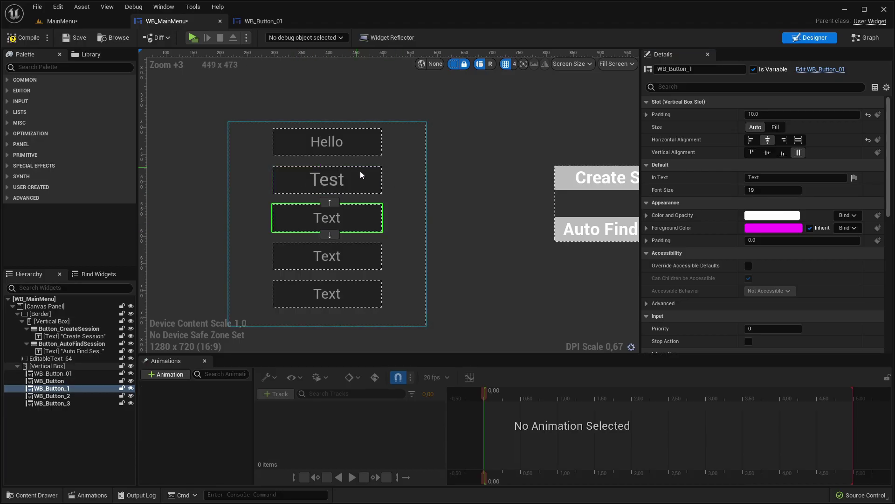
pyautogui.moveTo(316, 173); pyautogui.dragTo(337, 179, button='right')
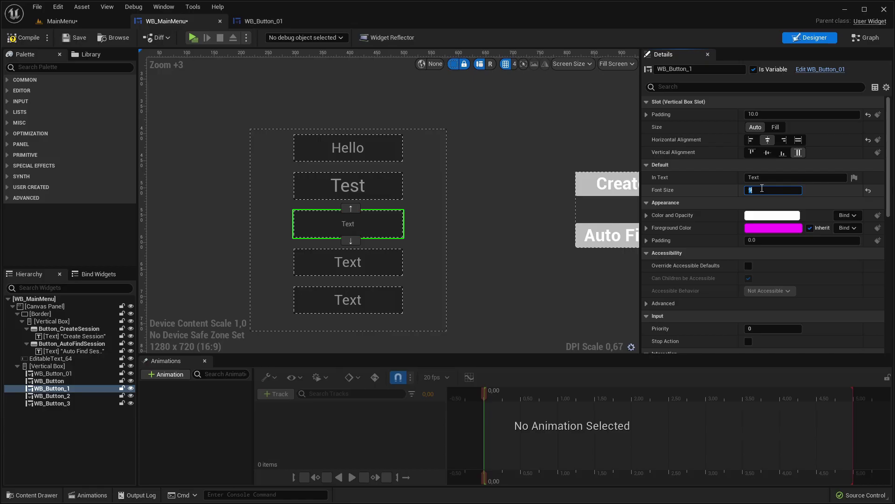
pyautogui.click(29, 39)
pyautogui.click(83, 38)
# Launch the standalone preview showing the enlarged Test label and tiny third-button label
pyautogui.click(190, 38)
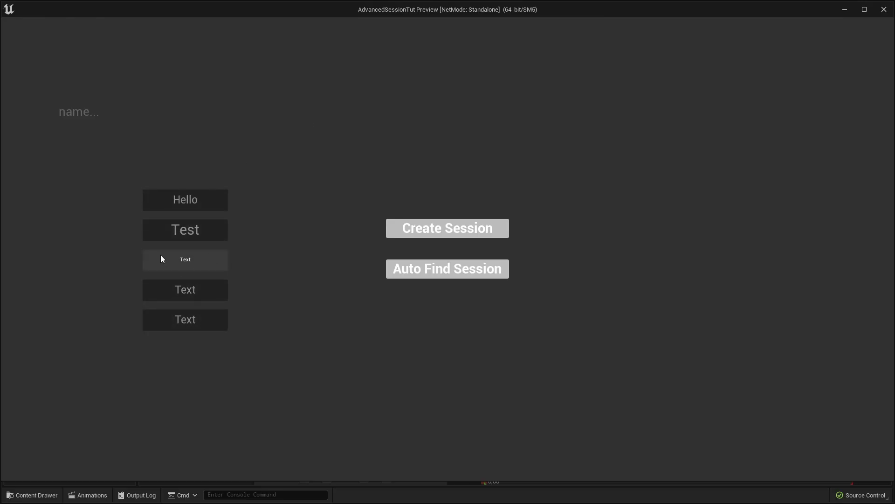